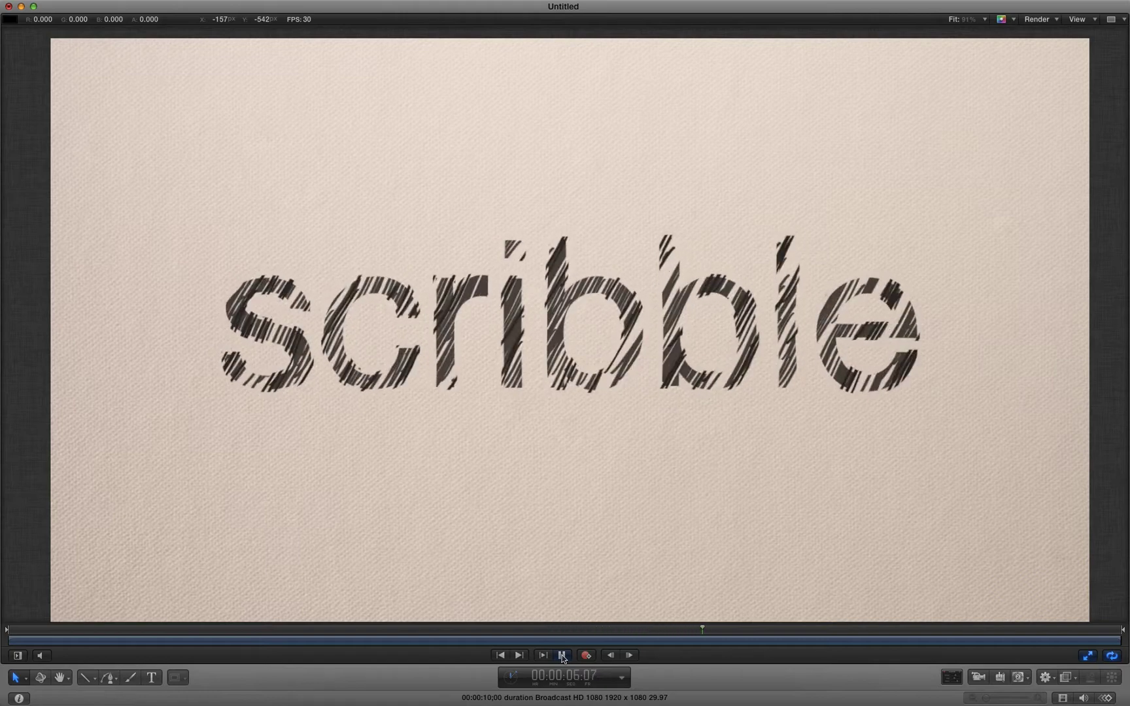
# Pause the finished scribble preview and leave full-screen playback to reveal the layer list.
pyautogui.click(563, 656)
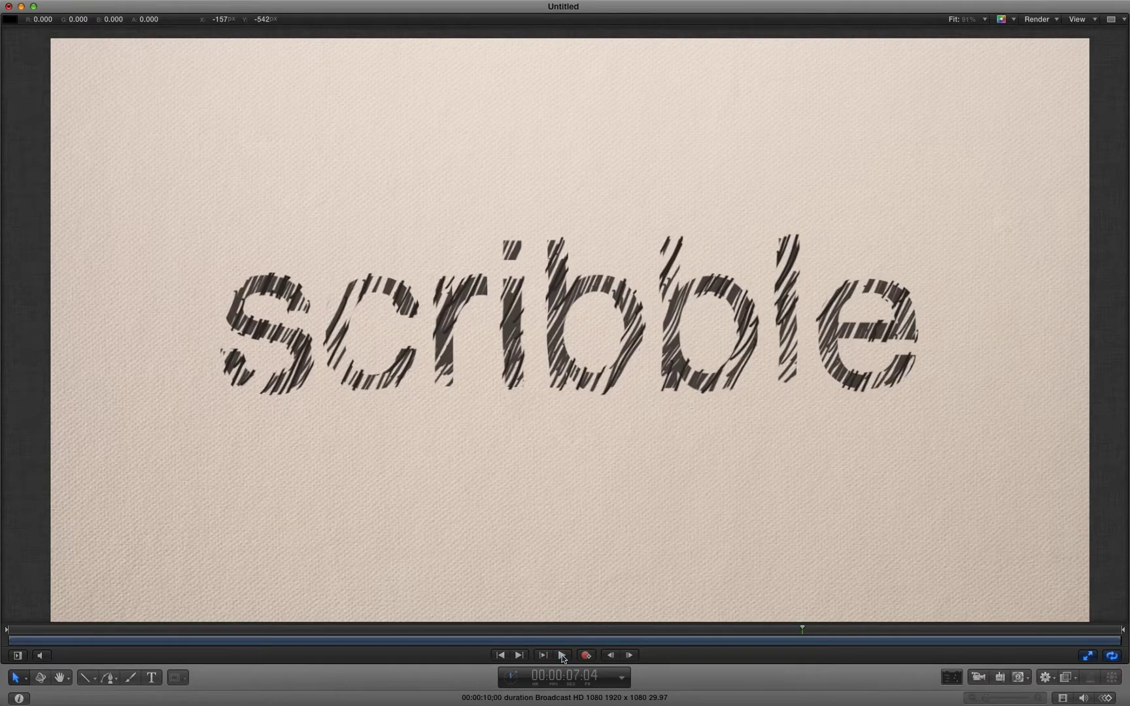
pyautogui.press('F8')
pyautogui.press('F6')
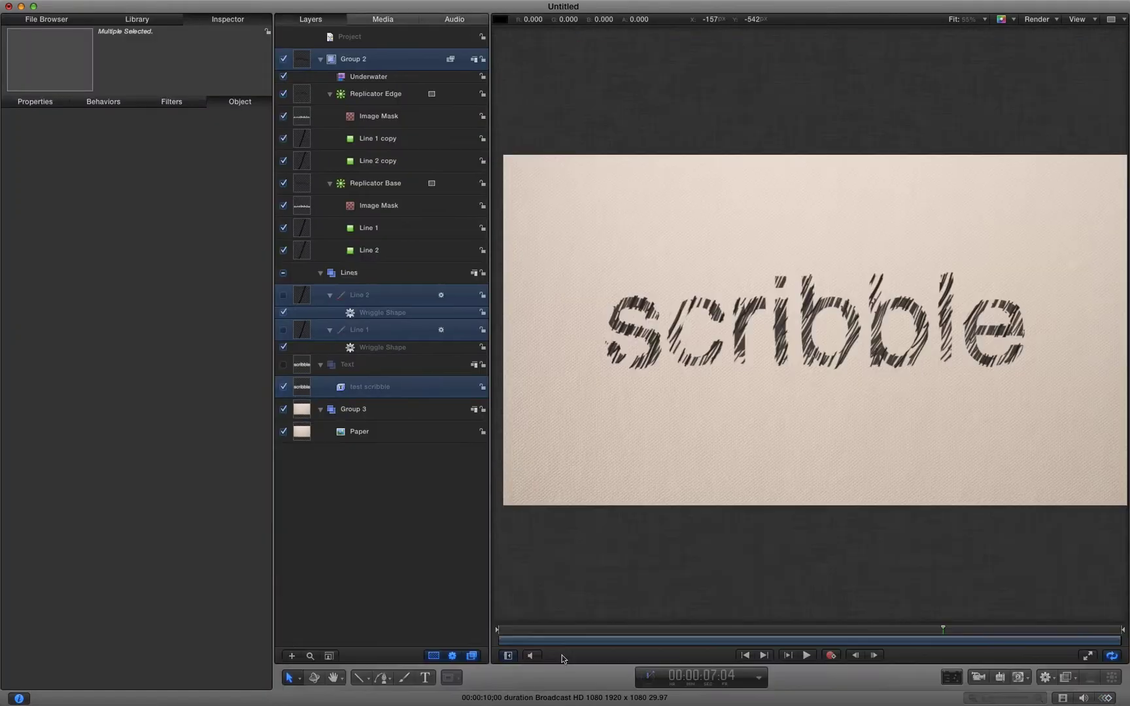
pyautogui.click(311, 390)
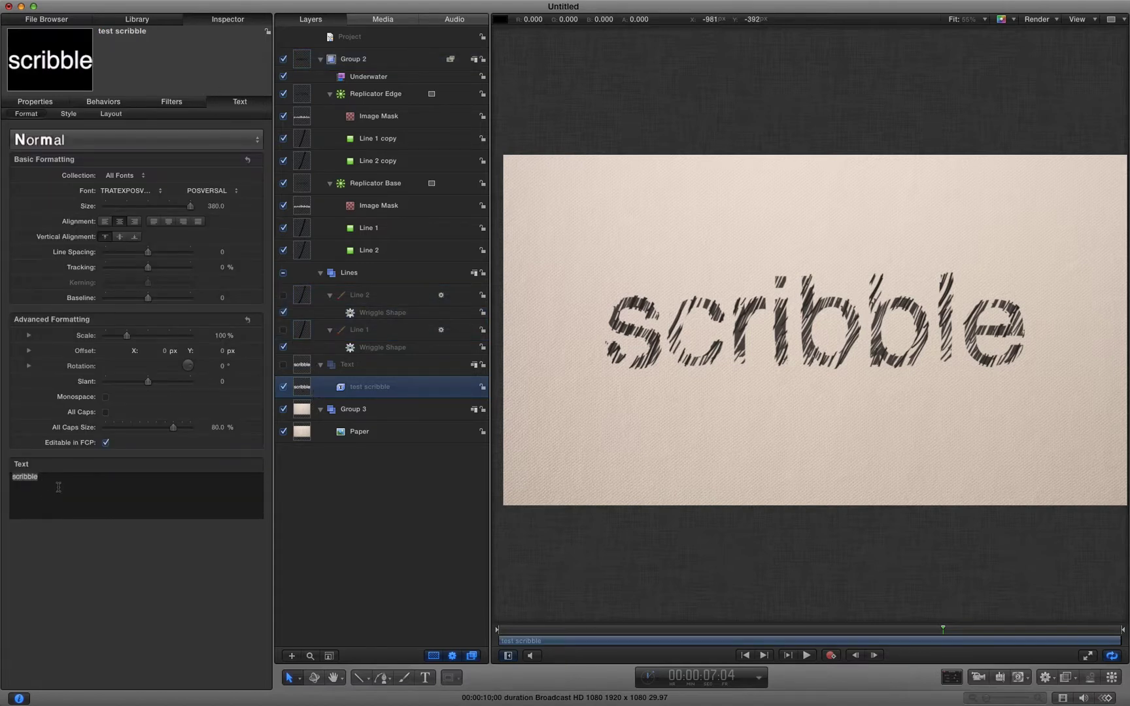
pyautogui.moveTo(59, 481); pyautogui.dragTo(3, 476)
pyautogui.press('super+c')
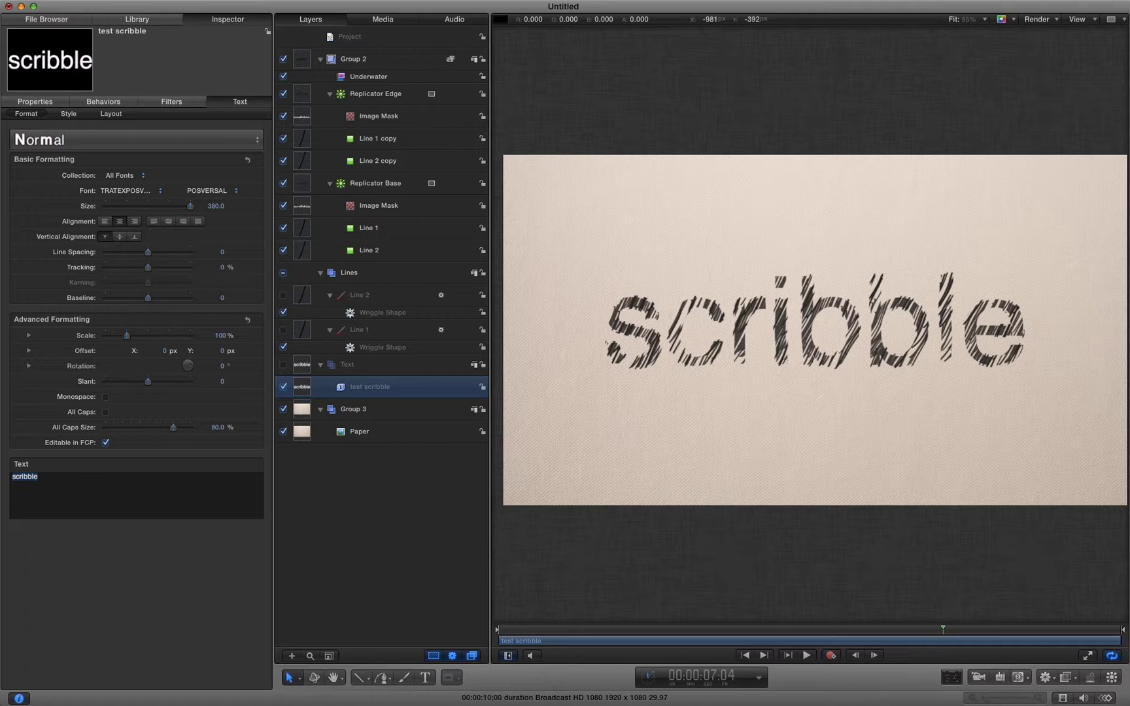
pyautogui.write('test')
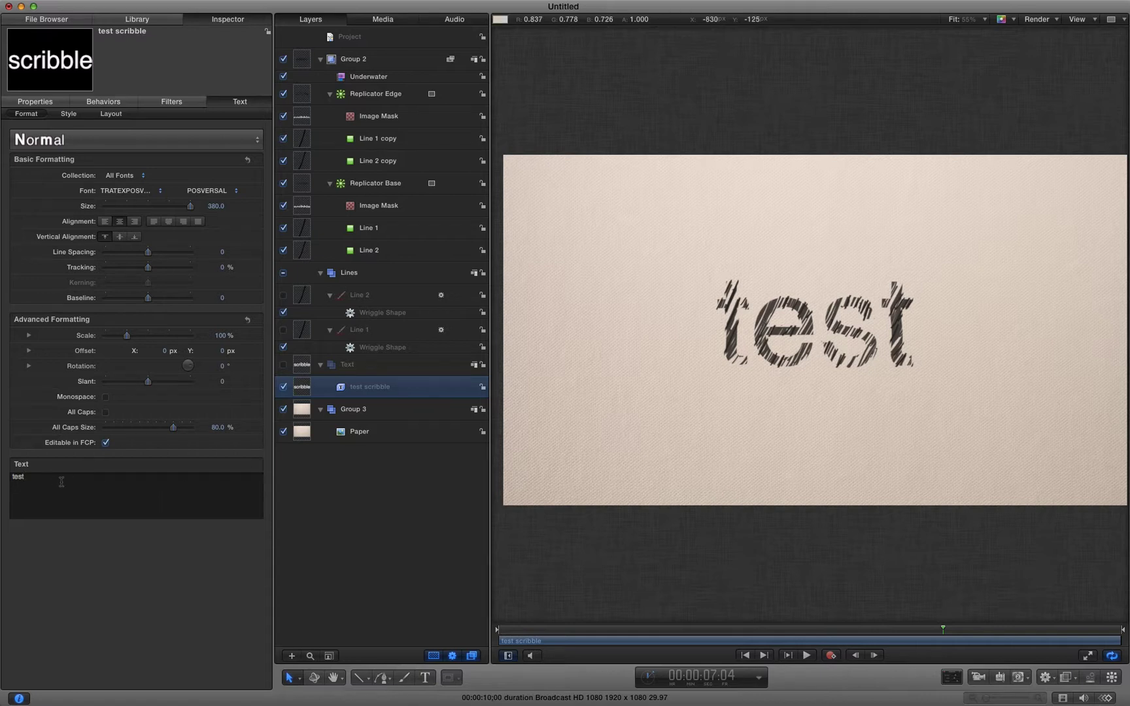
pyautogui.press('super+a')
pyautogui.press('super+v')
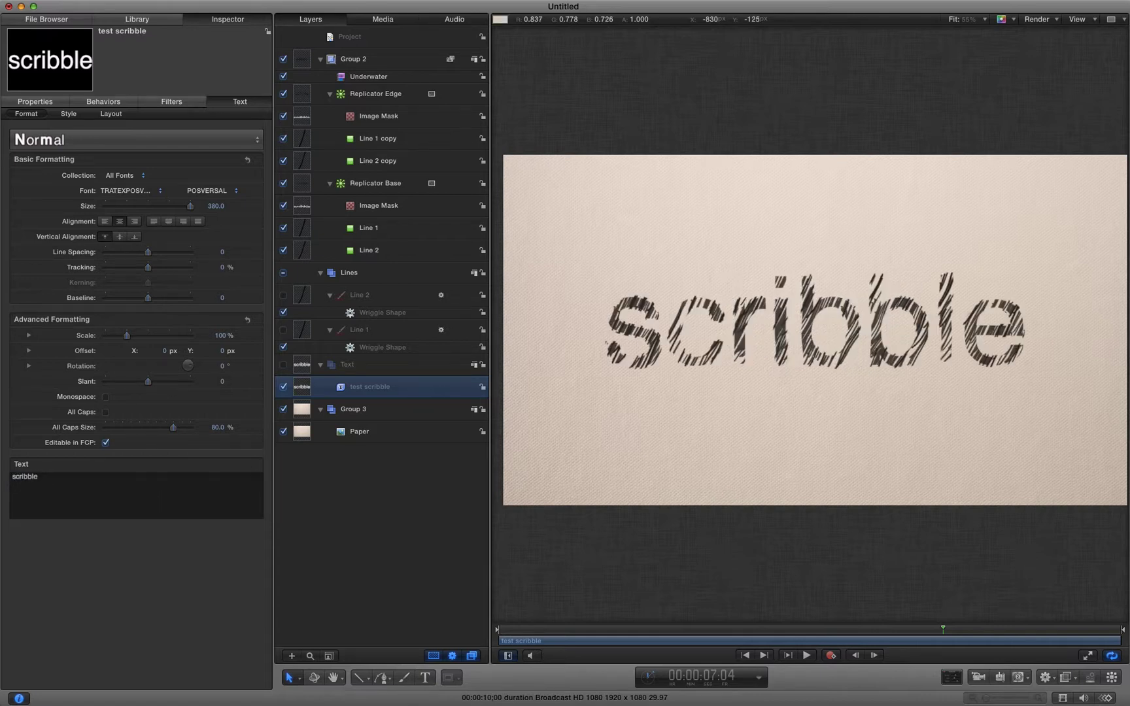
# Delete the Group 2 replicator group, toggle the Text layer off and on, and select Lines.
pyautogui.click(304, 61)
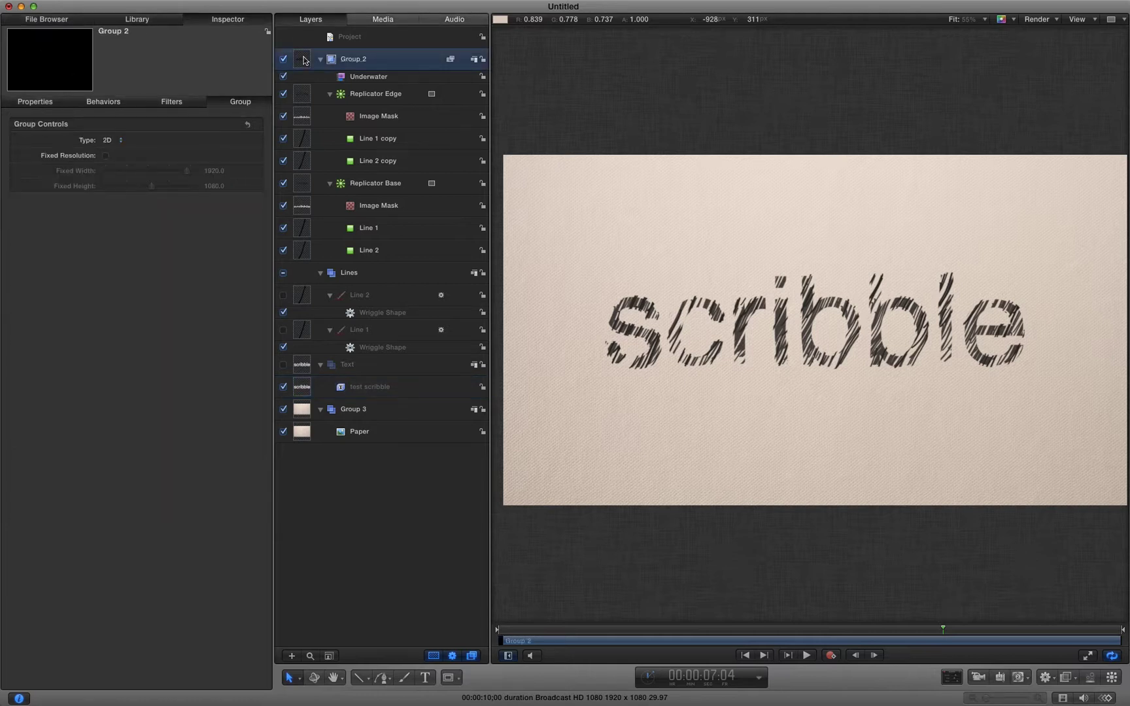
pyautogui.press('Delete')
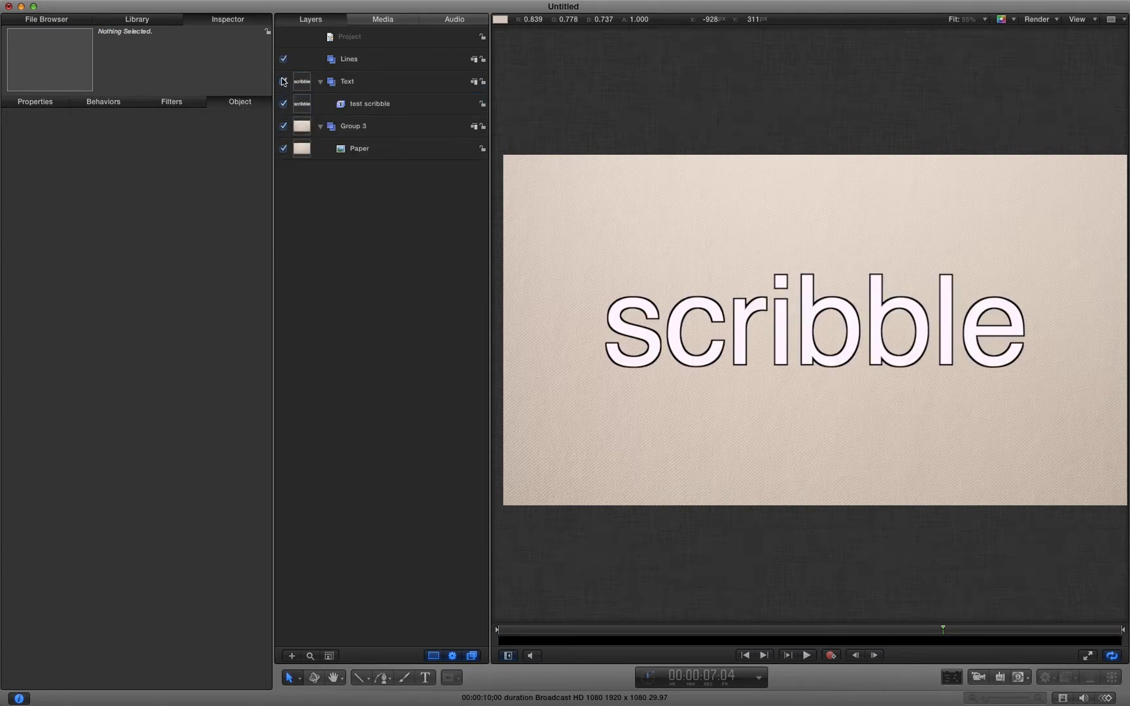
pyautogui.click(284, 81)
pyautogui.click(284, 81)
pyautogui.click(366, 59)
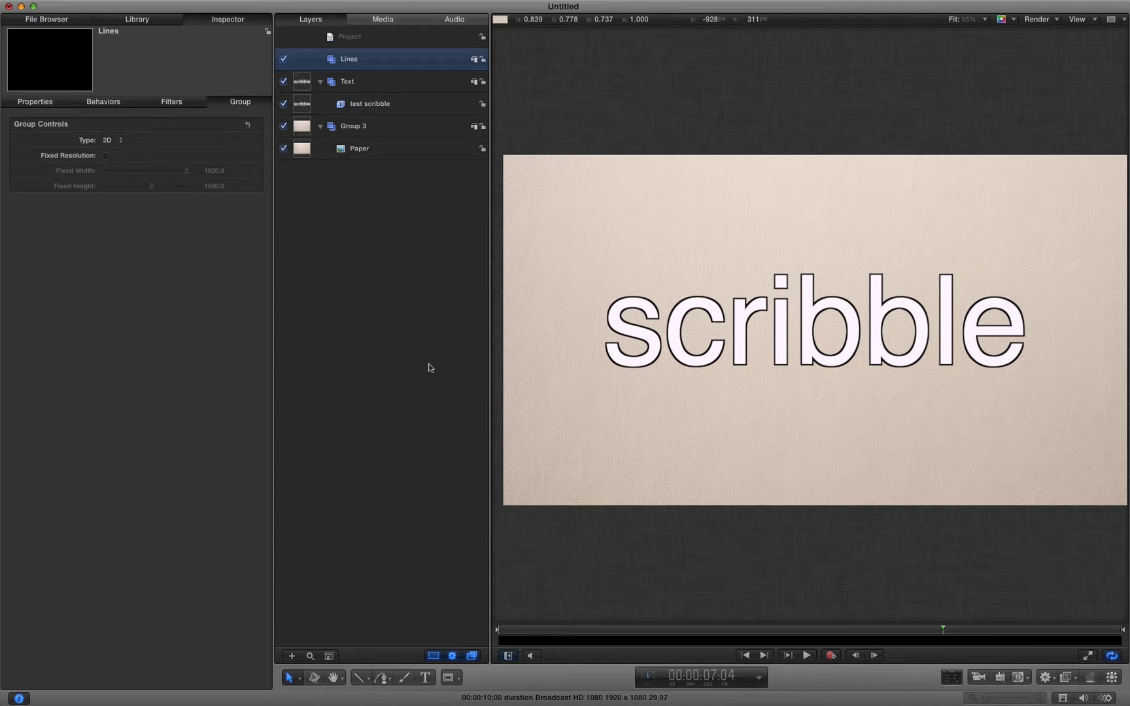
# Hide the Text layer and draw a black, 10-wide diagonal line near the paper's centre.
pyautogui.click(284, 82)
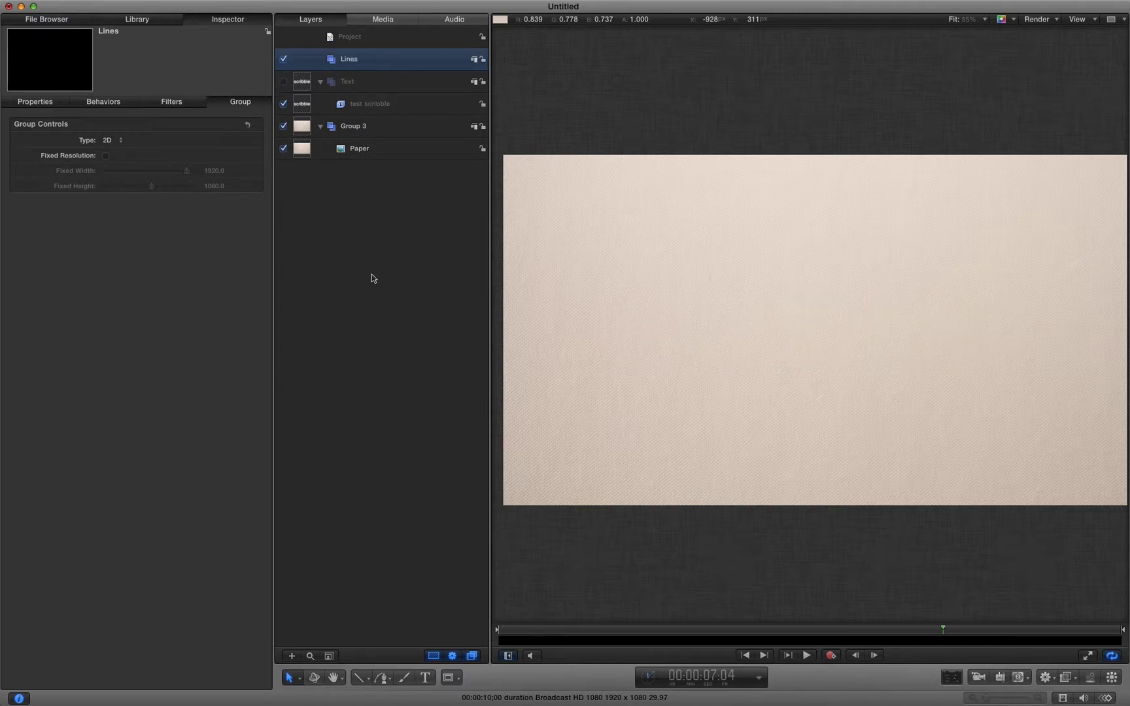
pyautogui.click(359, 678)
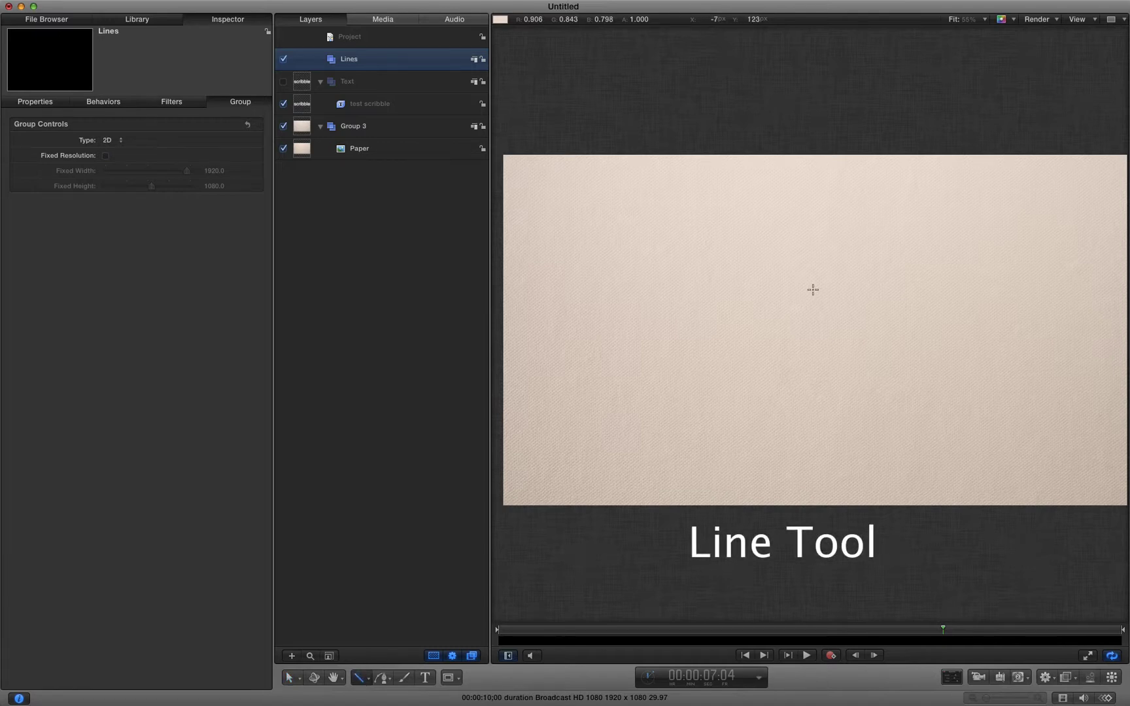
pyautogui.press('F7')
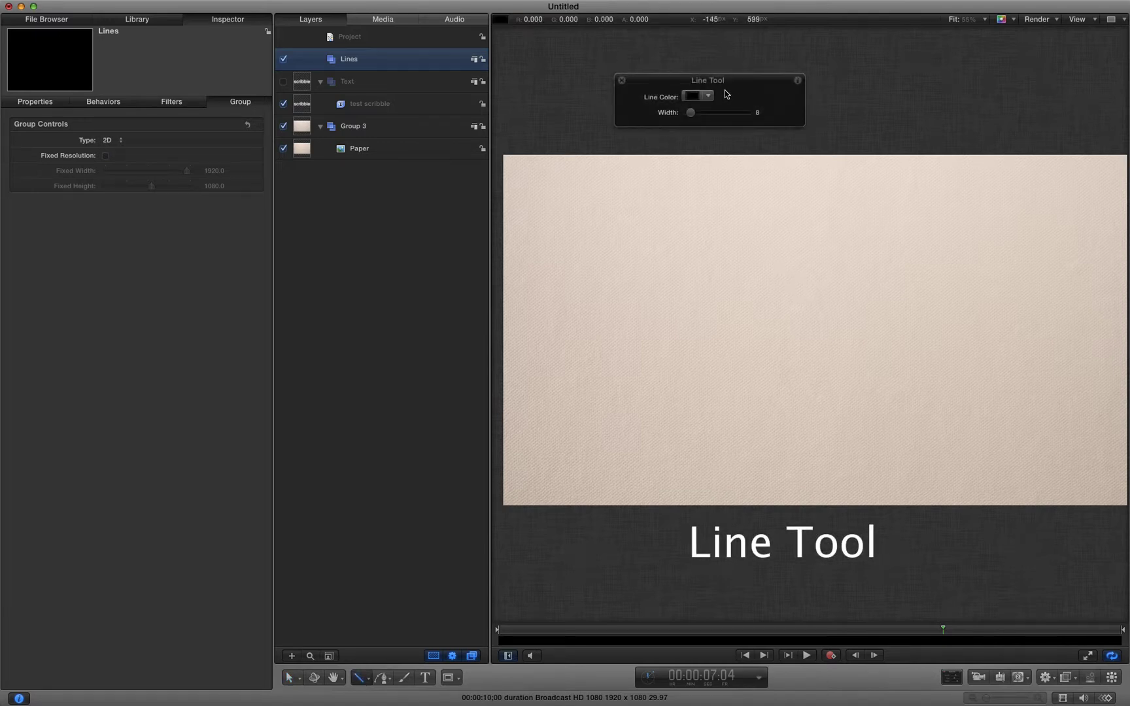
pyautogui.click(692, 96)
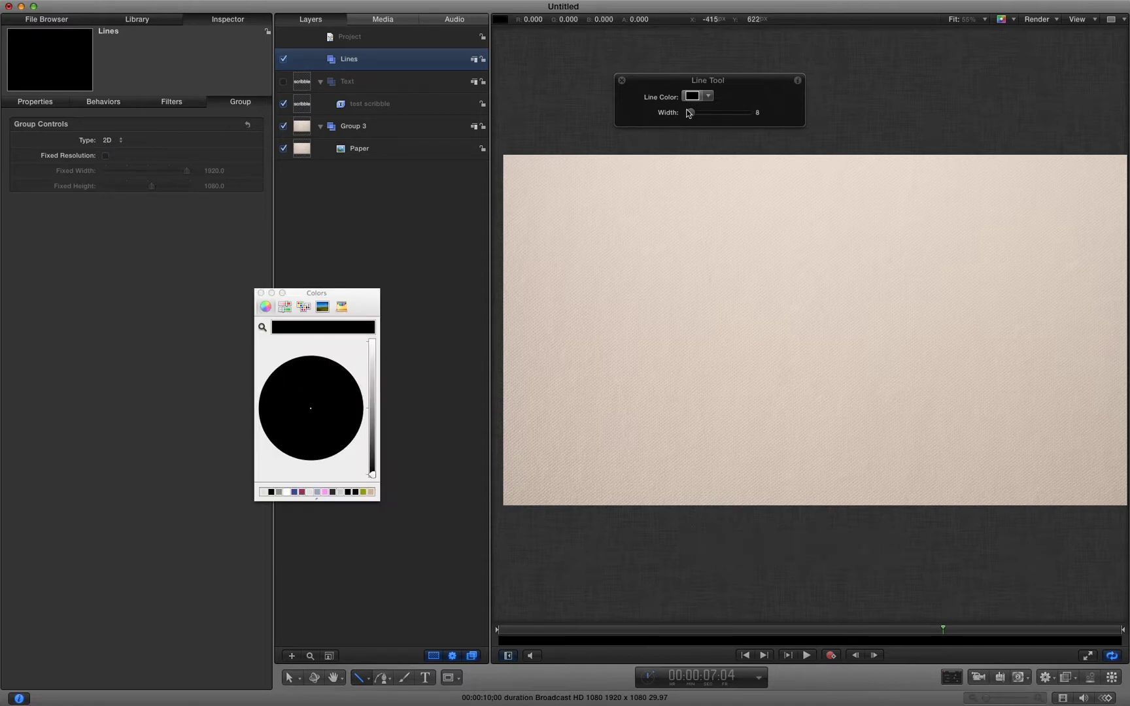
pyautogui.moveTo(691, 112); pyautogui.dragTo(694, 113)
pyautogui.click(622, 79)
pyautogui.click(260, 294)
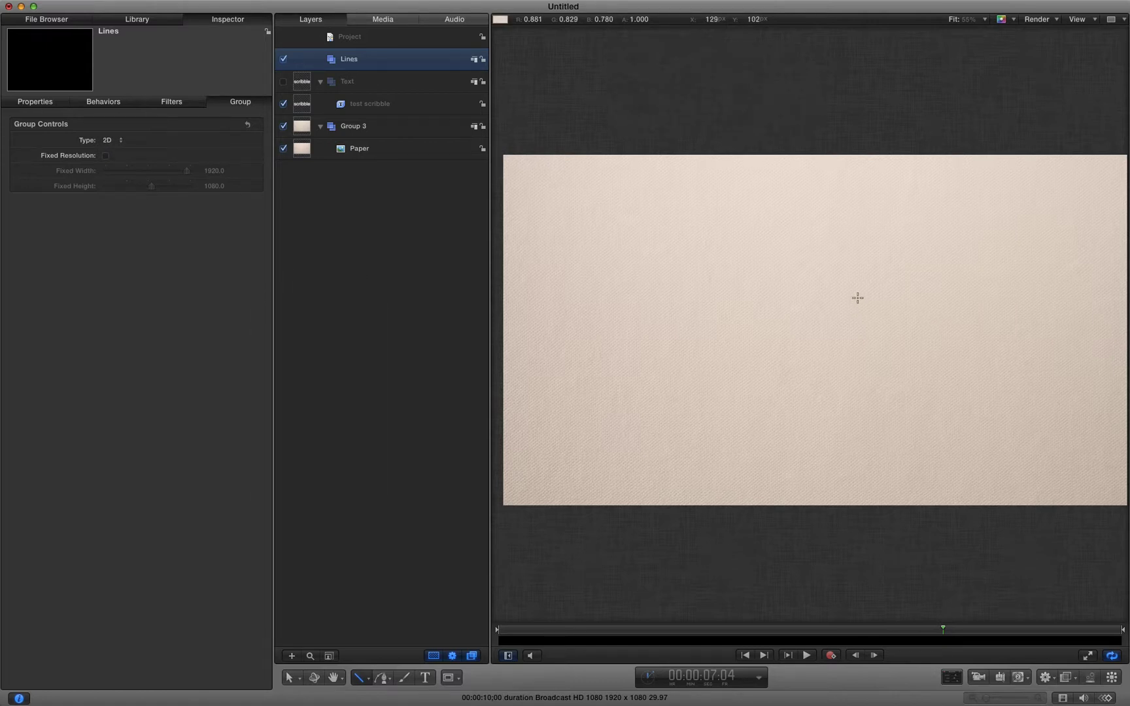
pyautogui.moveTo(855, 298); pyautogui.dragTo(829, 353)
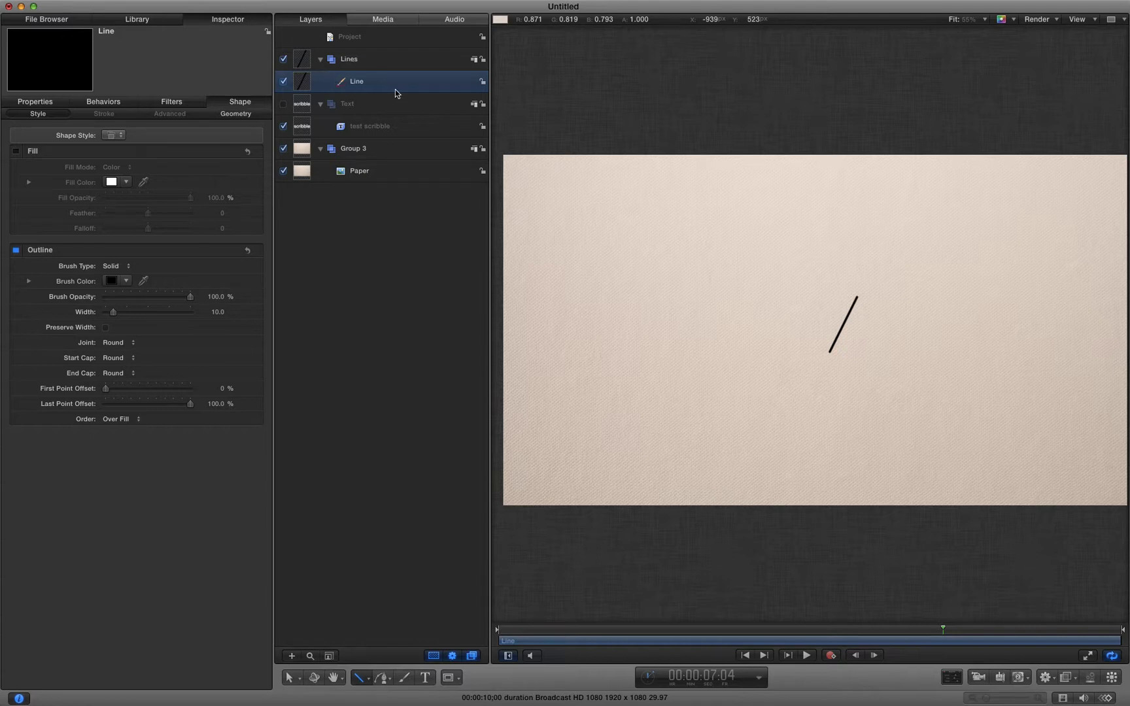
# Drag Wriggle Shape from the Library's Shape behaviours onto the Line layer and preview it.
pyautogui.click(146, 20)
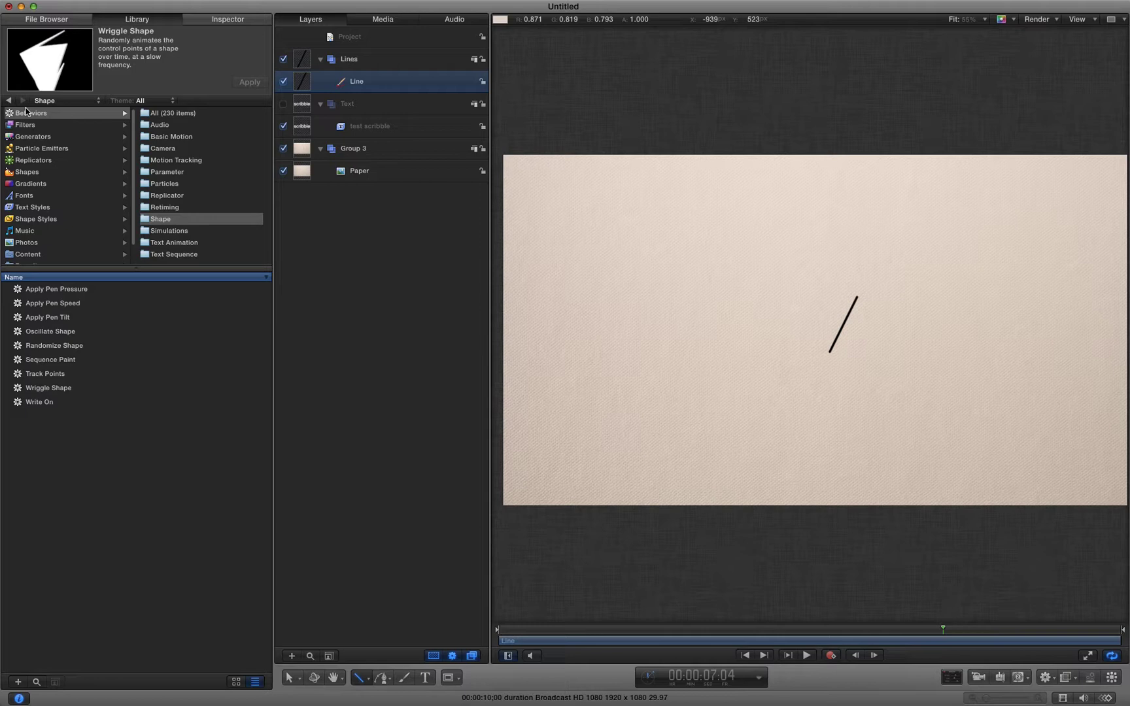
pyautogui.click(24, 388)
pyautogui.moveTo(24, 391); pyautogui.dragTo(308, 81)
pyautogui.click(807, 655)
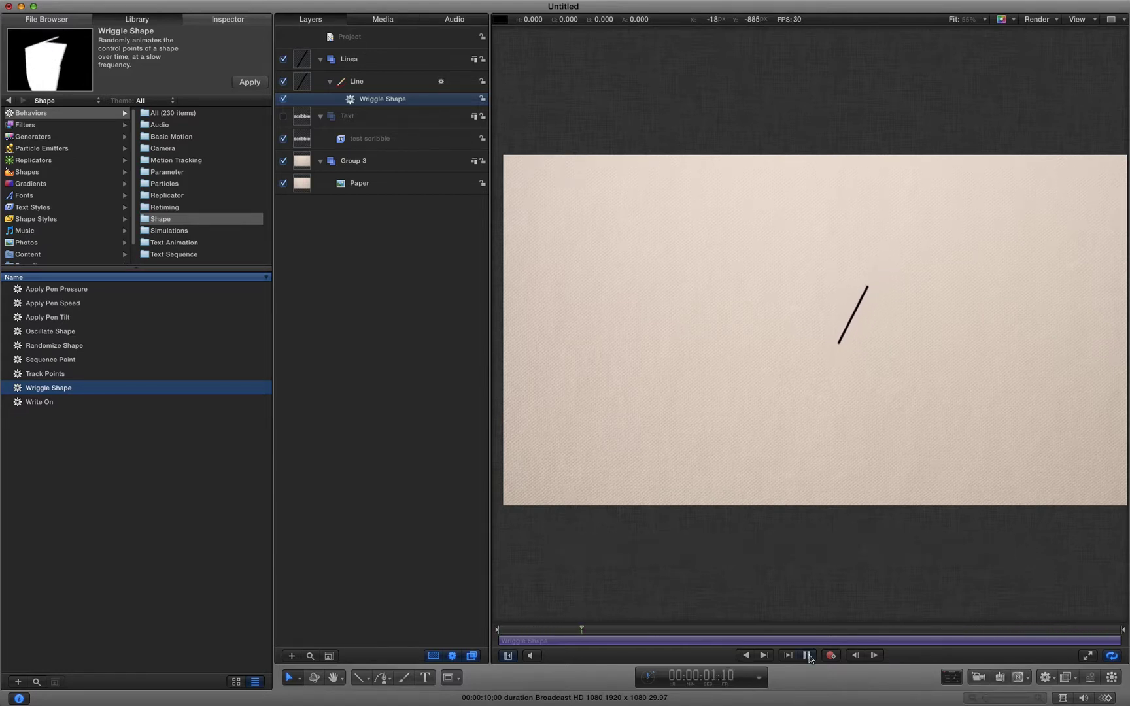
pyautogui.click(807, 656)
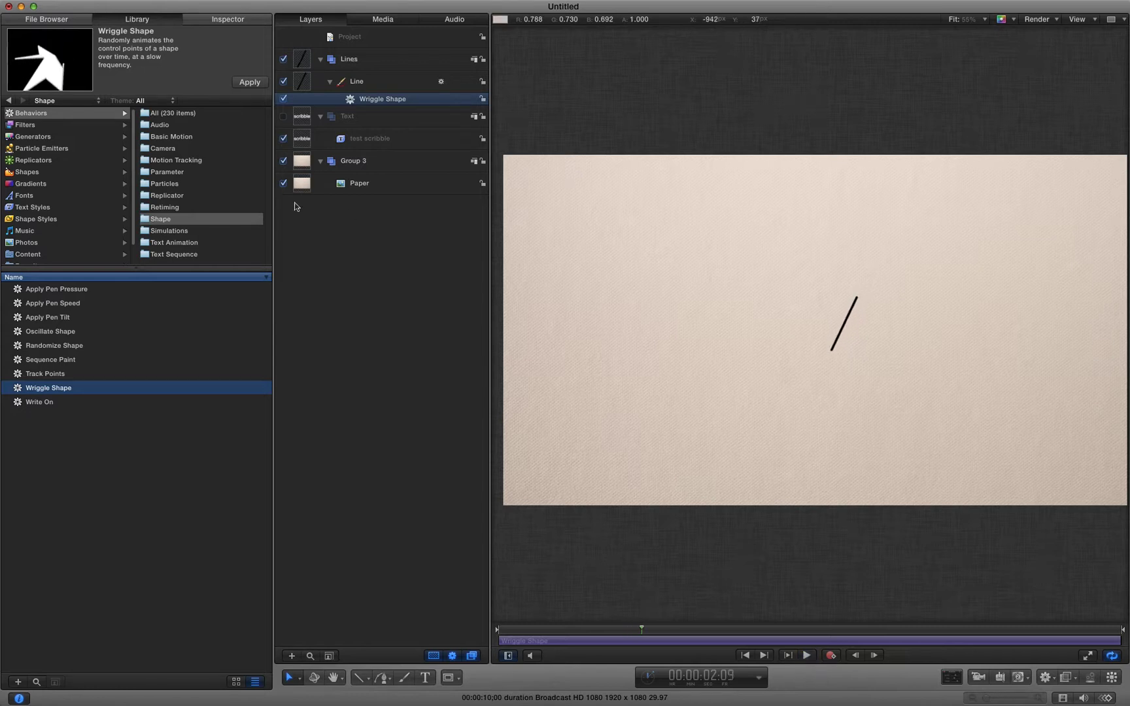
# Change the Line's Shape Type to Bezier in the Geometry inspector.
pyautogui.click(297, 86)
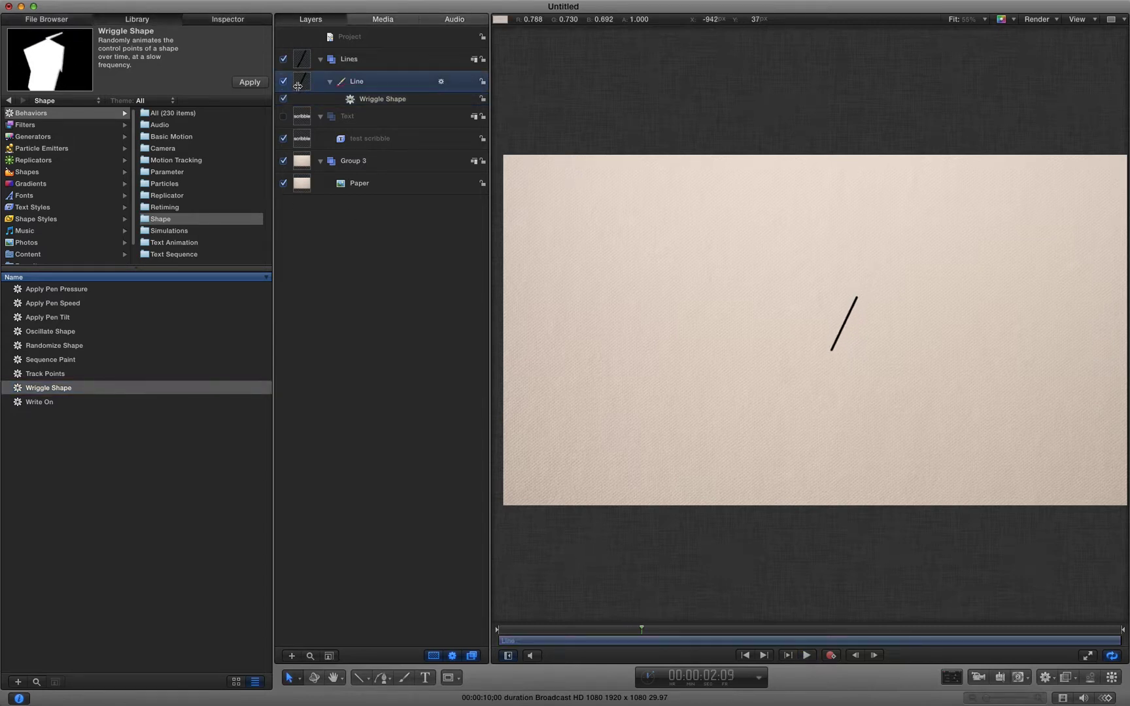
pyautogui.click(228, 20)
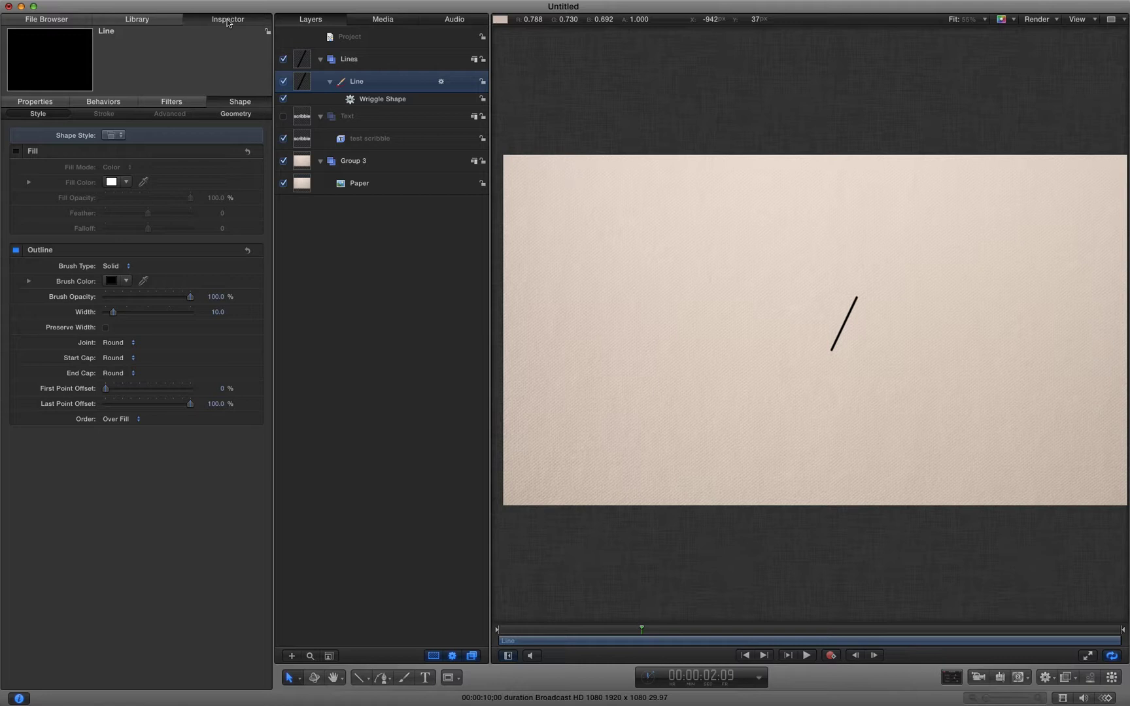
pyautogui.click(237, 114)
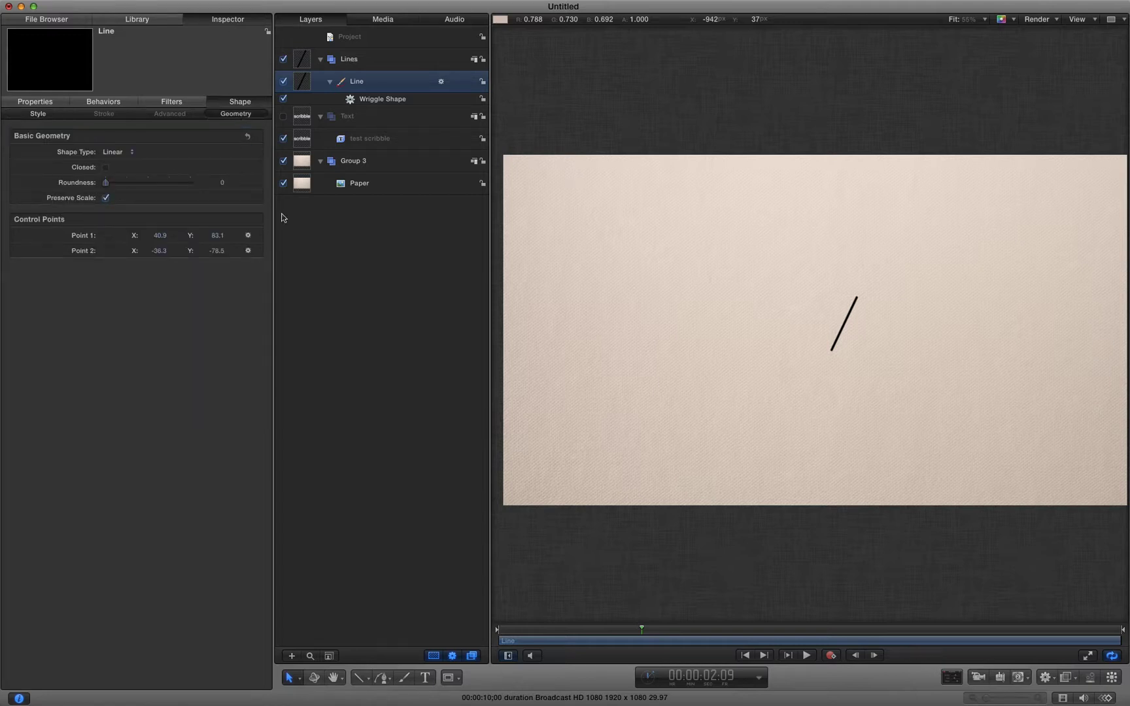
pyautogui.click(110, 151)
pyautogui.click(116, 163)
# Set Wriggle Shape to apply to Points and Tangents in Add and Subtract mode, previewing playback.
pyautogui.click(382, 102)
pyautogui.click(125, 99)
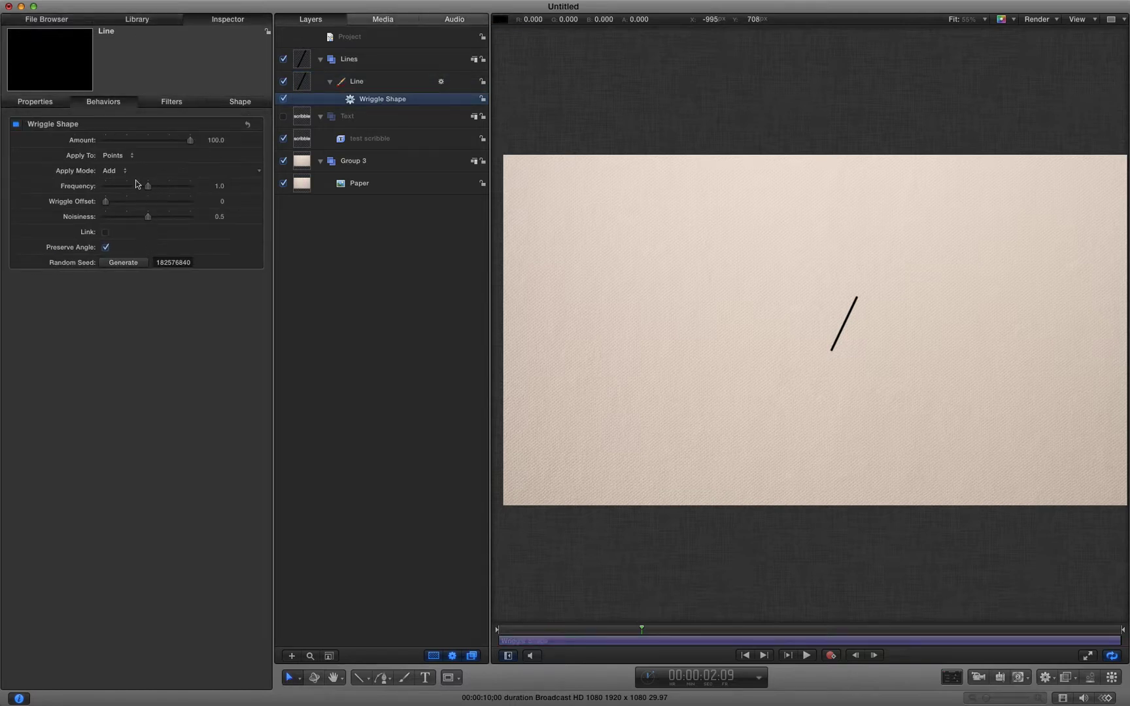
pyautogui.click(113, 155)
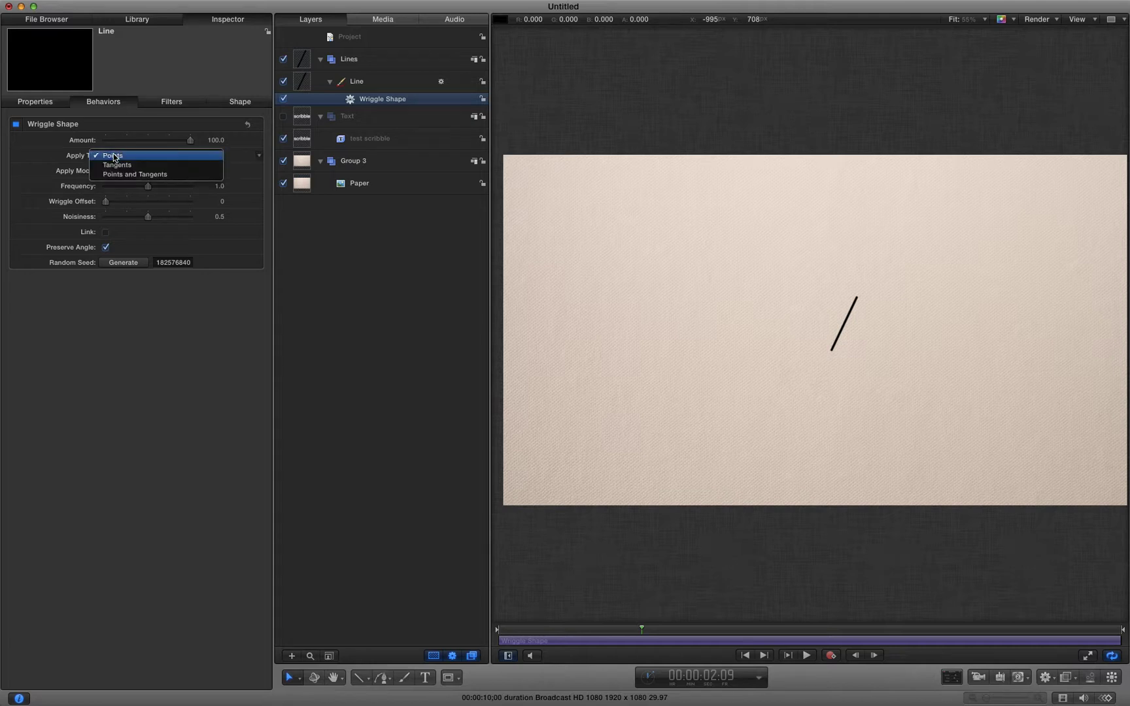
pyautogui.click(134, 175)
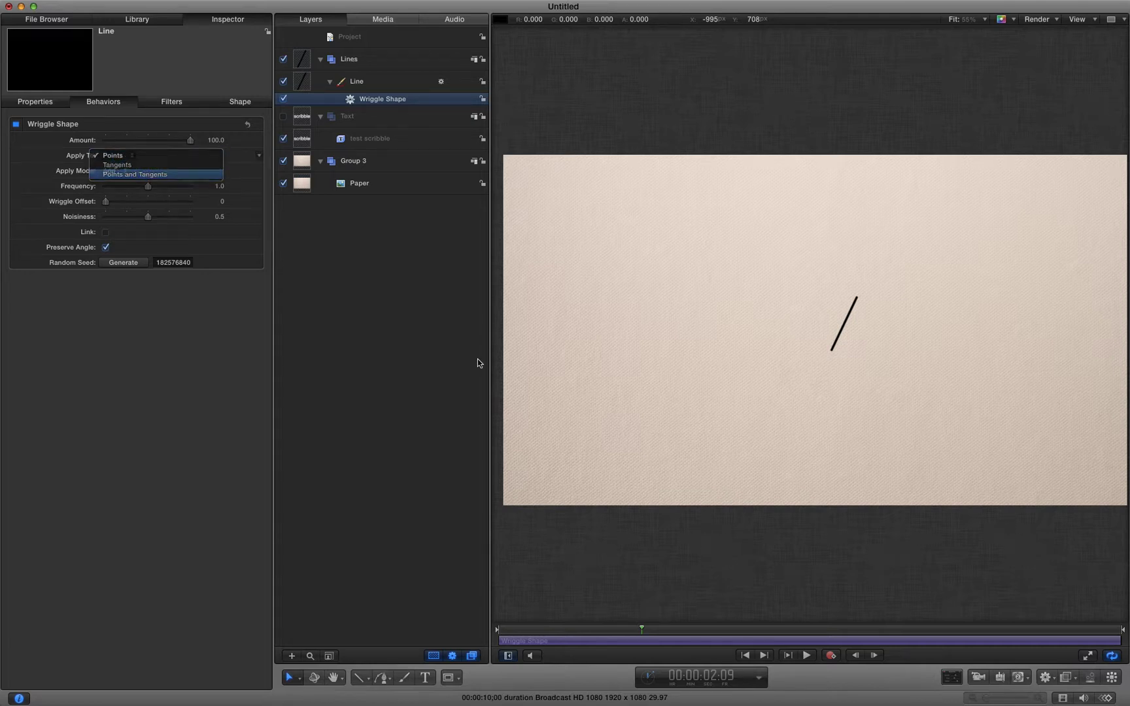
pyautogui.click(806, 656)
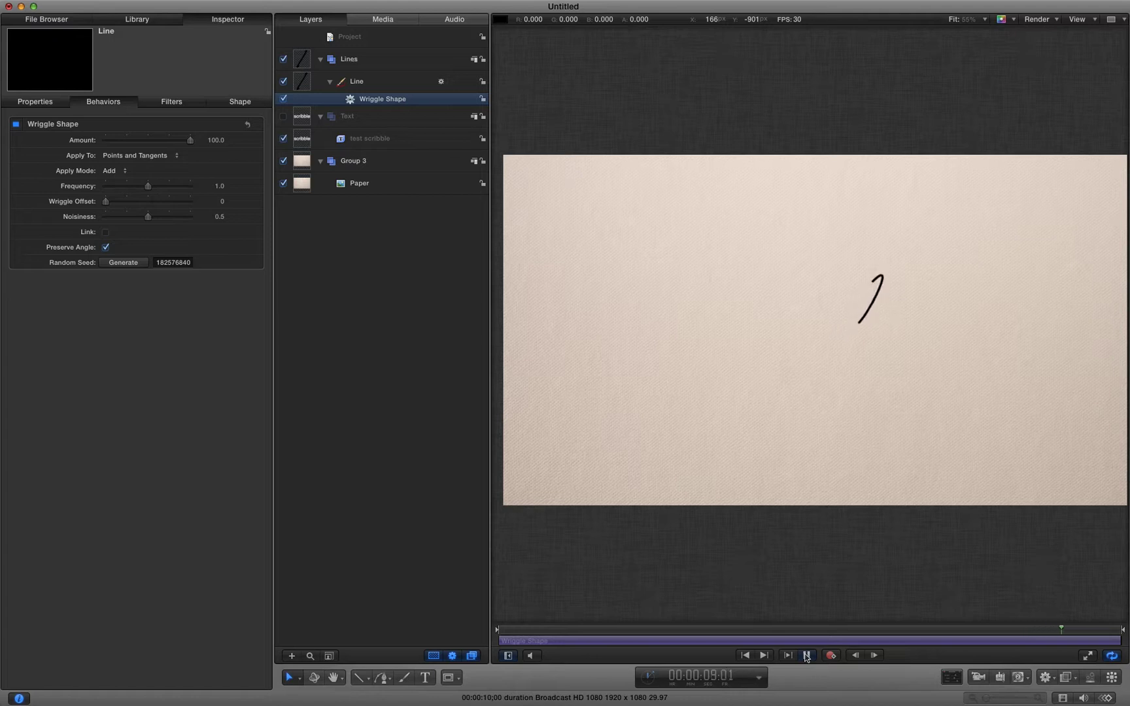
pyautogui.click(807, 656)
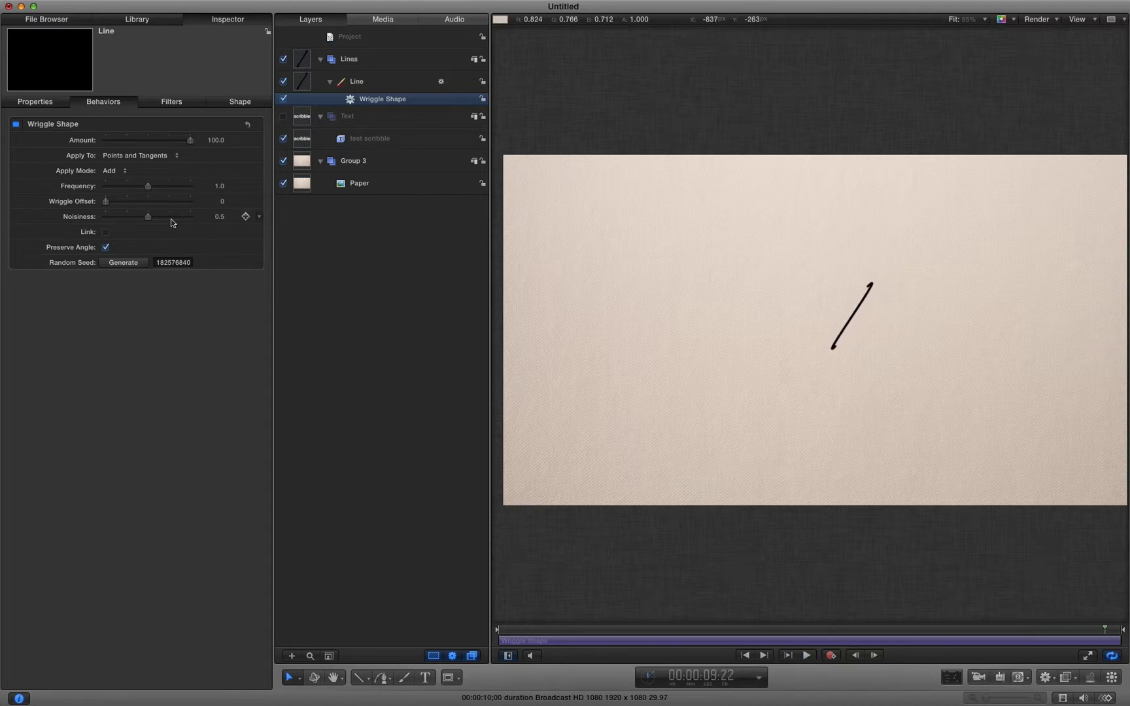
pyautogui.click(111, 171)
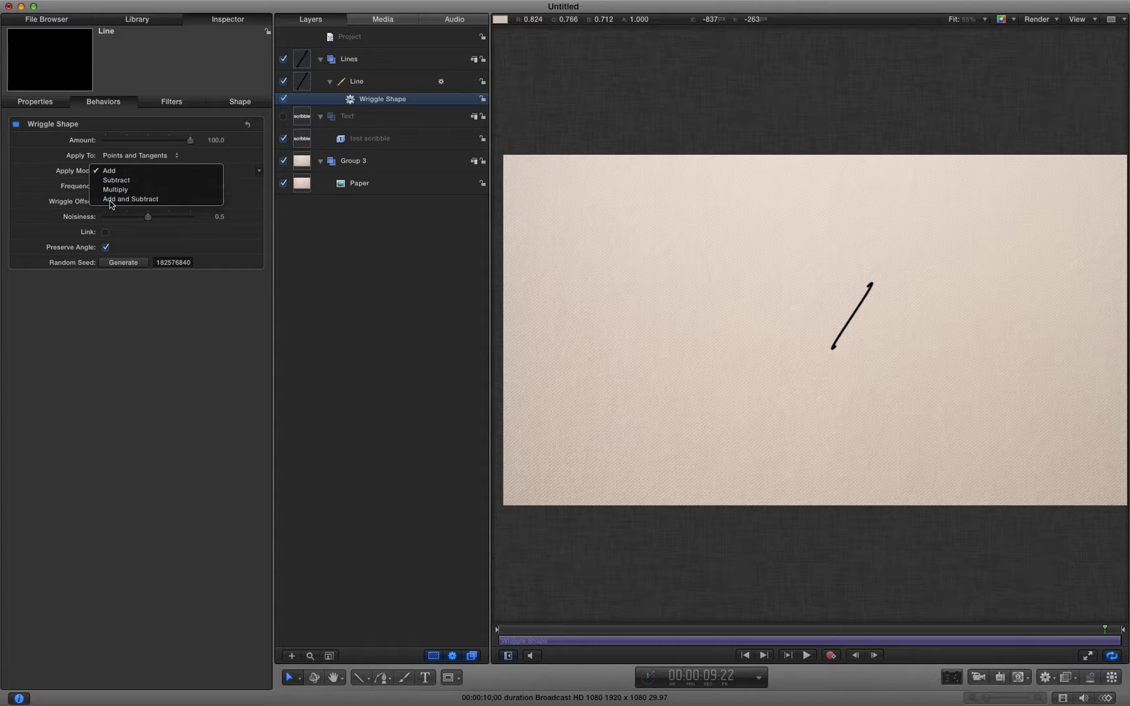
pyautogui.click(110, 199)
pyautogui.press('space')
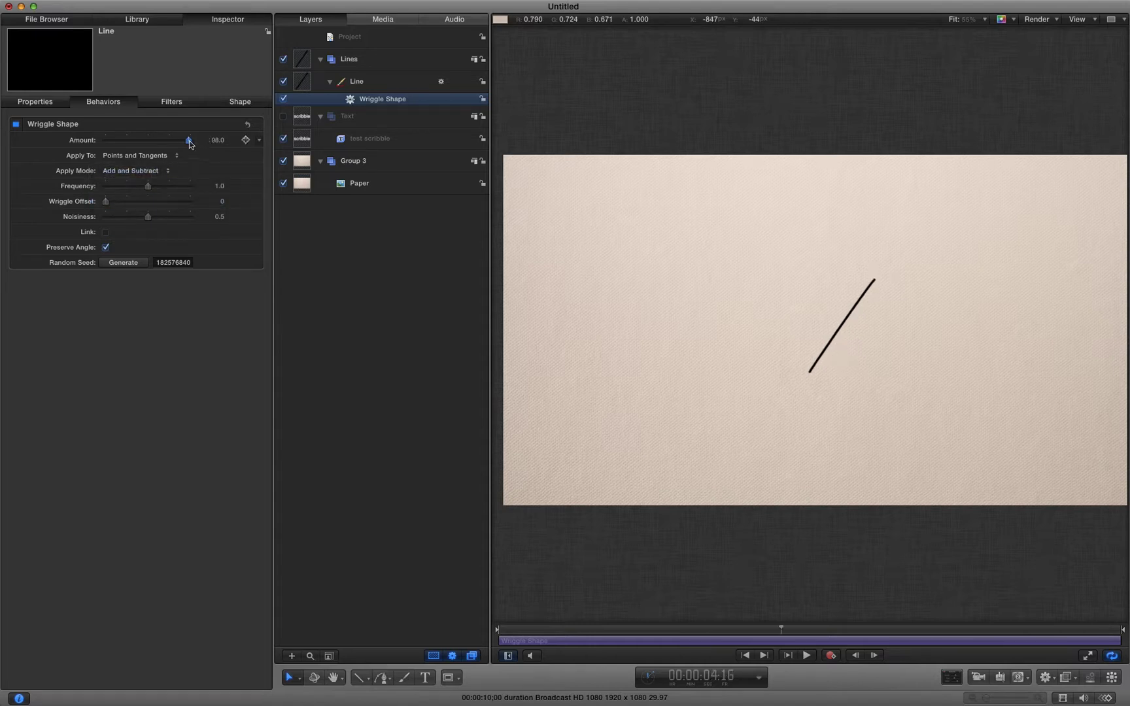
# Set the wriggle Amount to 10 and raise Noisiness to 1.0.
pyautogui.moveTo(190, 142); pyautogui.dragTo(127, 141)
pyautogui.click(217, 140)
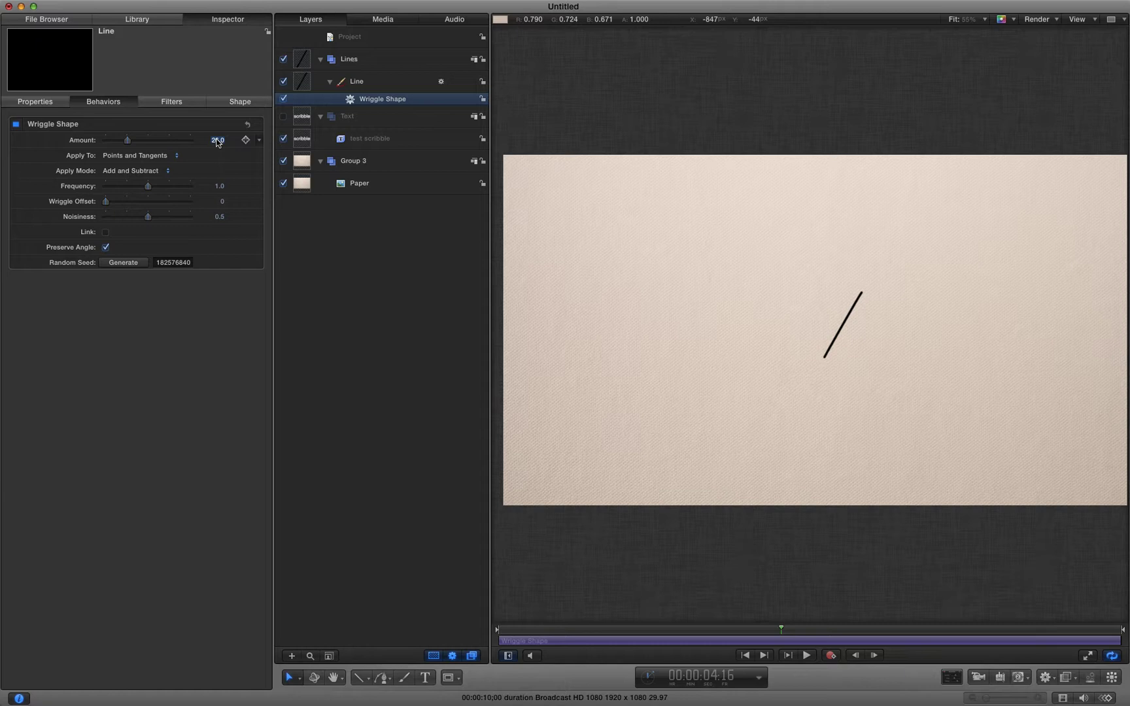
pyautogui.write('10')
pyautogui.press('Return')
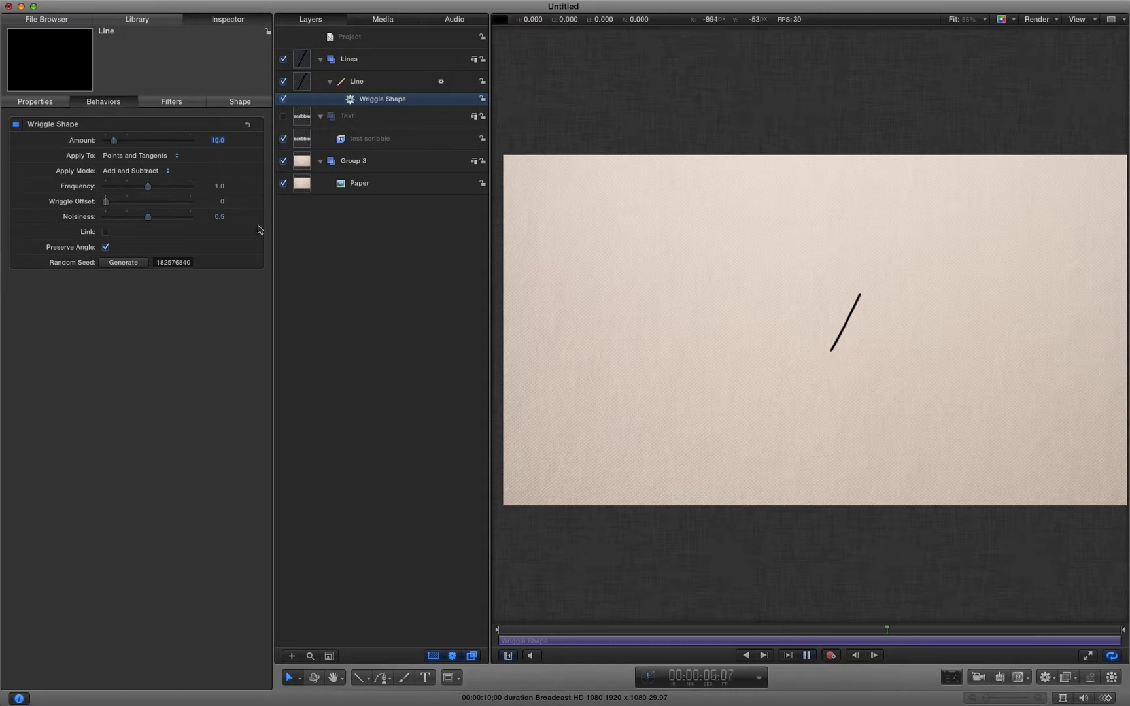
pyautogui.moveTo(148, 217); pyautogui.dragTo(238, 225)
# Stop playback and replicate the Line into a 5×5 tile-fill Replicator.
pyautogui.press('space')
pyautogui.click(305, 84)
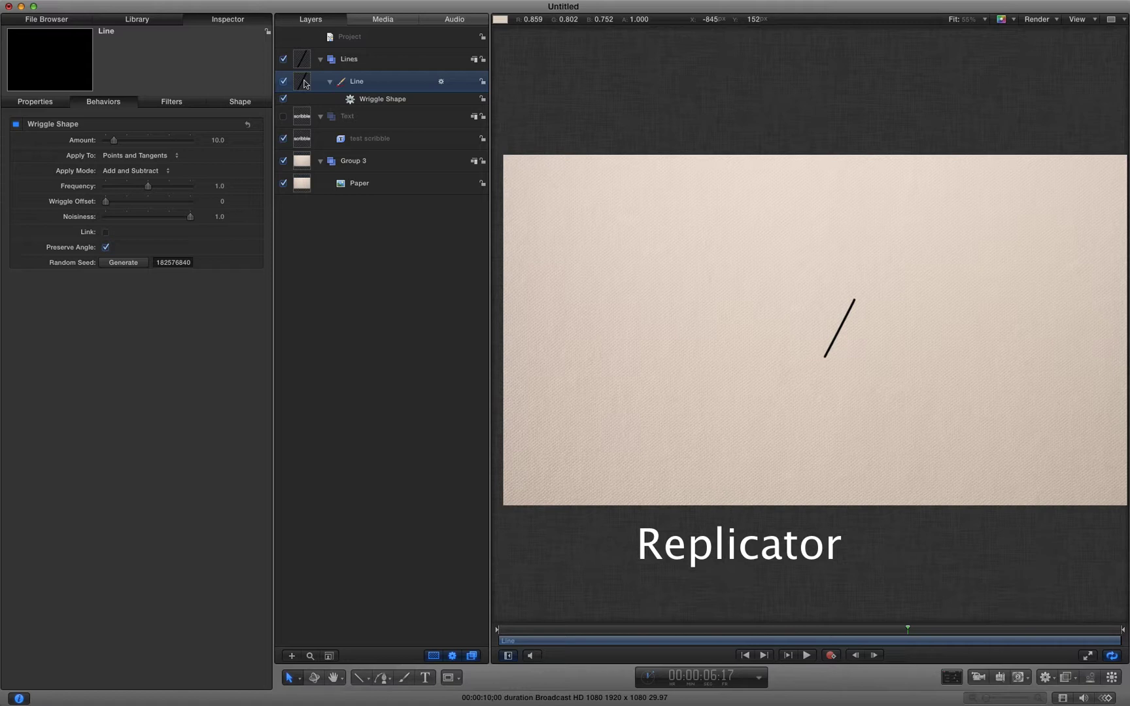
pyautogui.press('l')
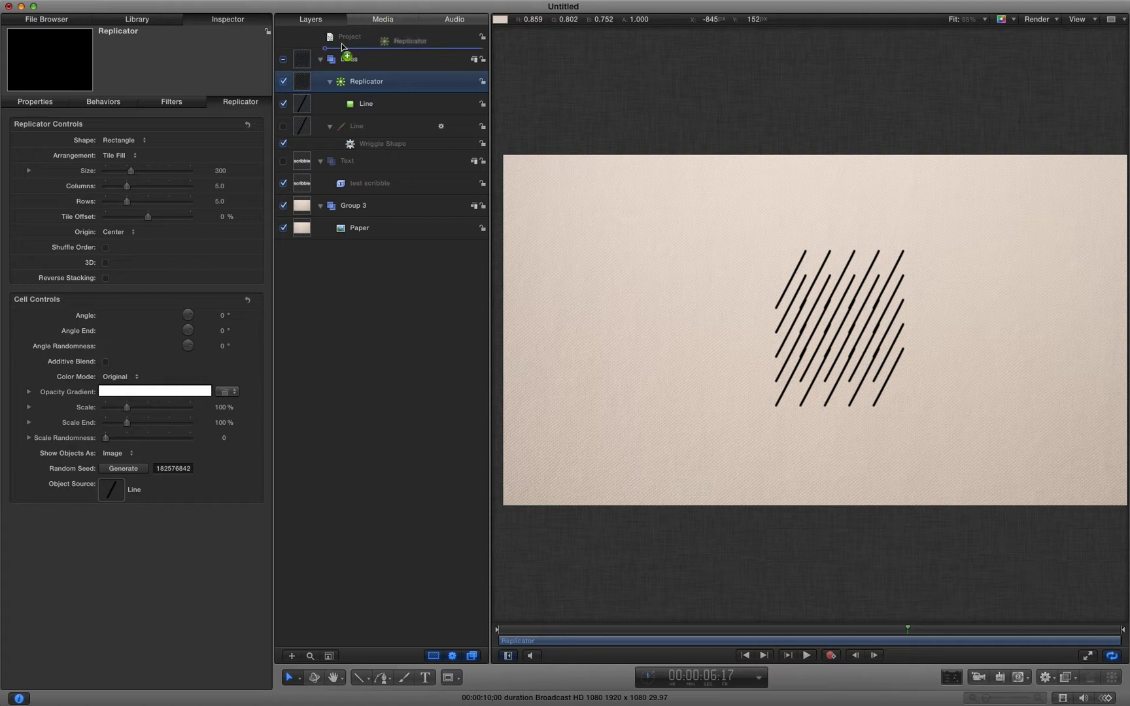
# Group the Replicator and name the new group Replicators.
pyautogui.press('super+shift+g')
pyautogui.doubleClick(368, 60)
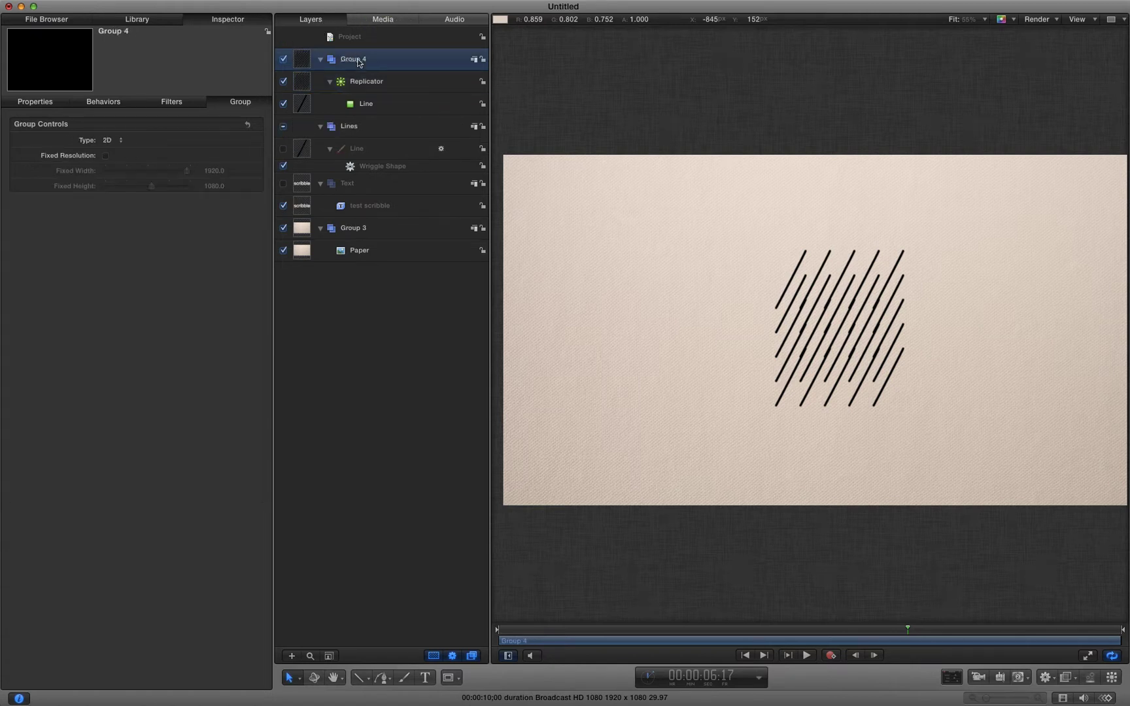
pyautogui.write('Replicators')
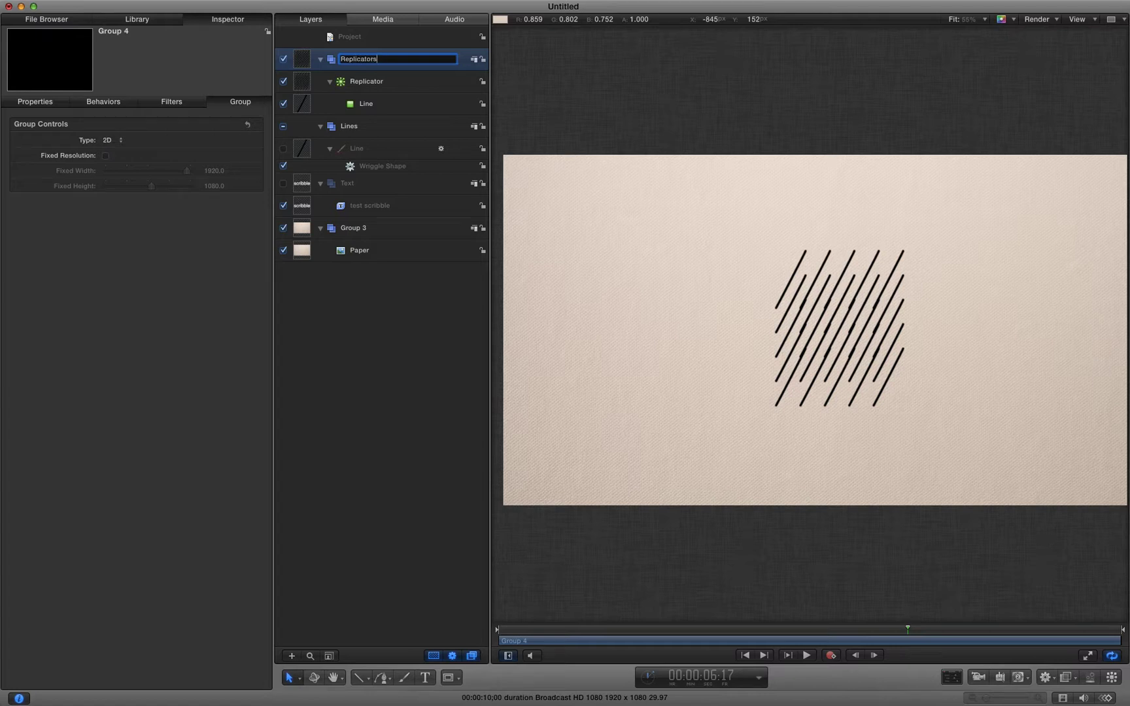
pyautogui.press('Return')
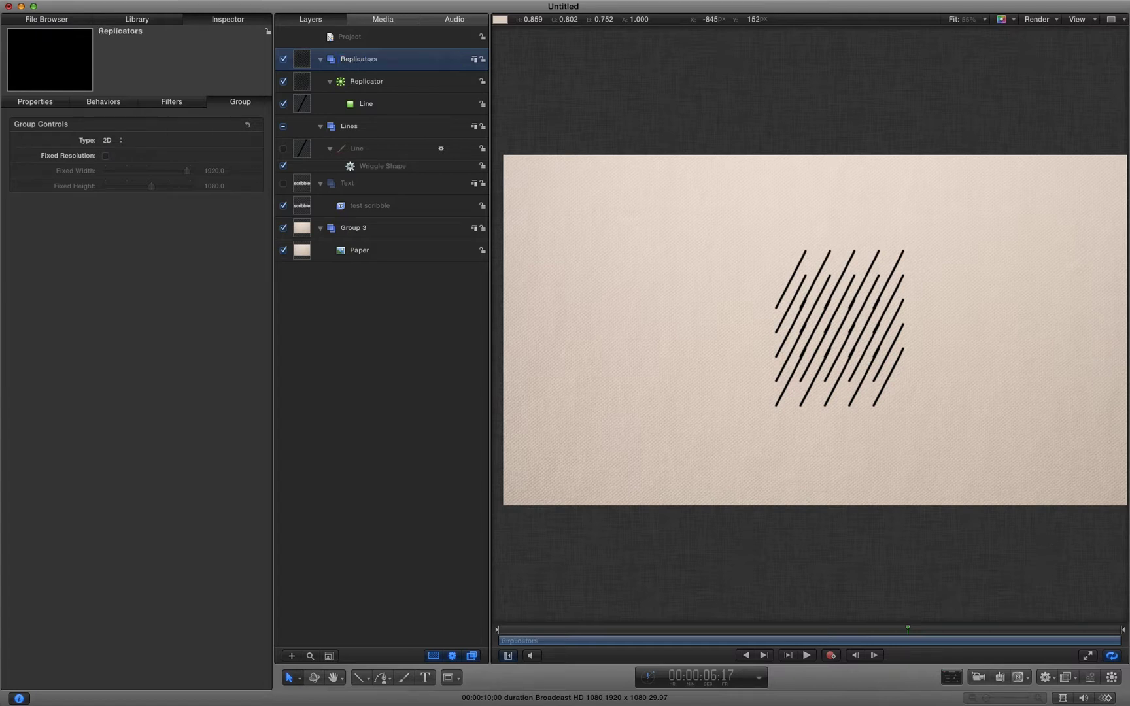
# Switch the Replicator's arrangement from tiling to Random Fill.
pyautogui.click(302, 83)
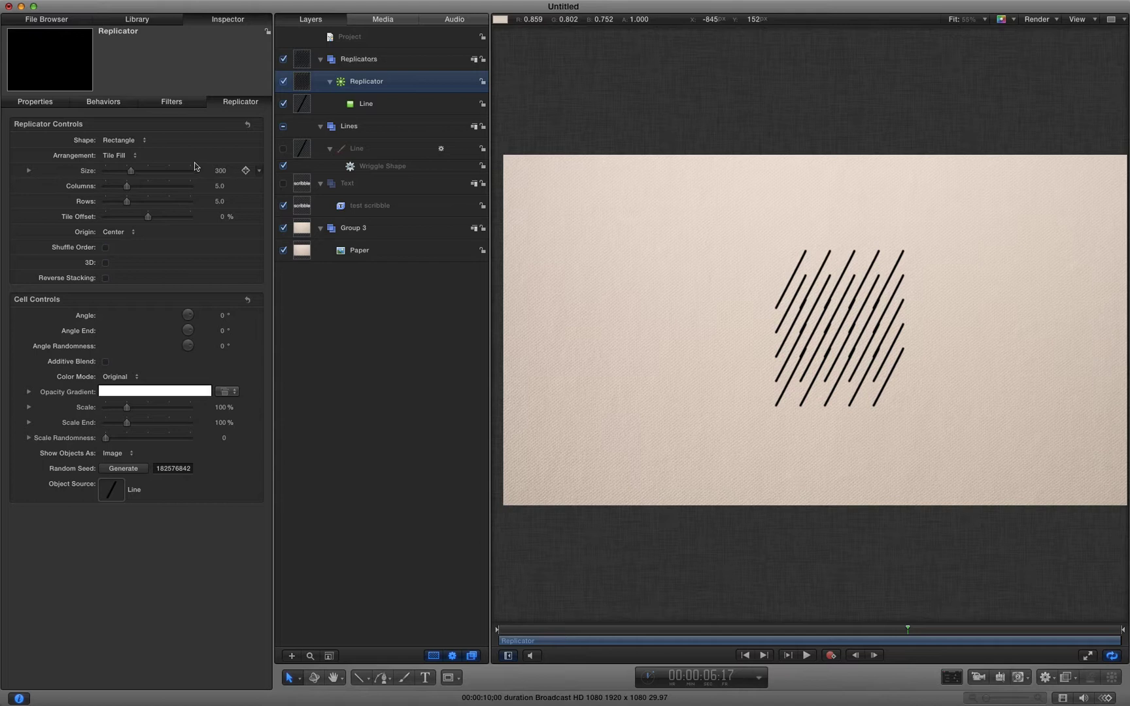
pyautogui.click(120, 156)
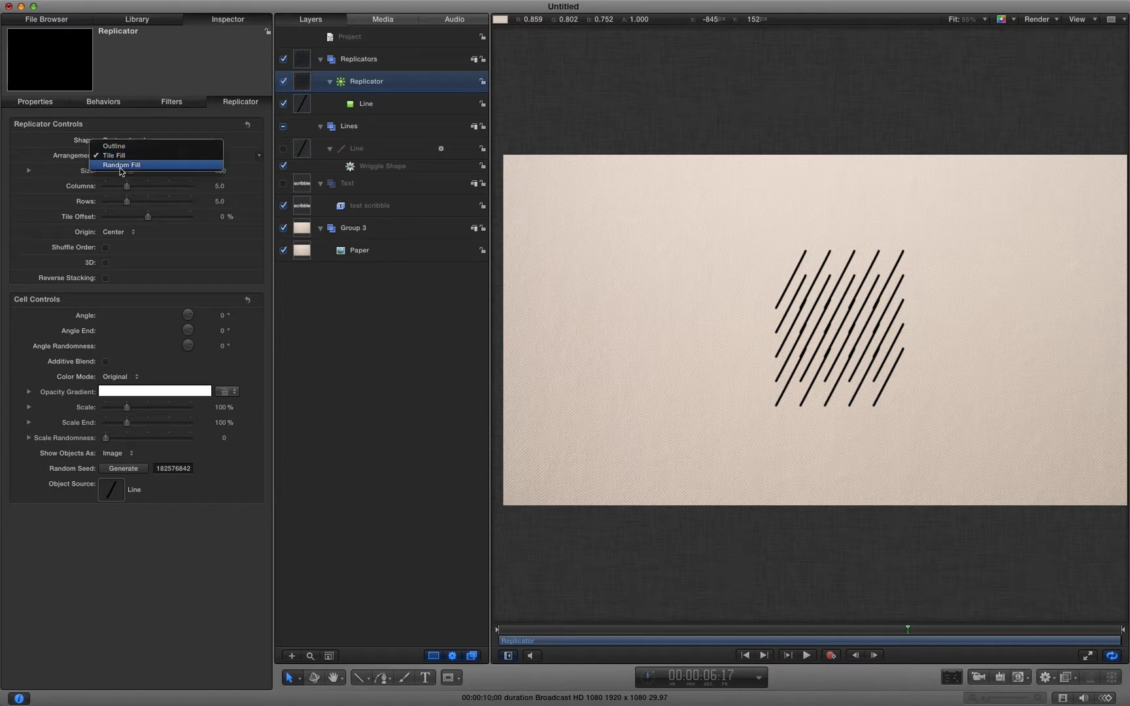
pyautogui.click(120, 166)
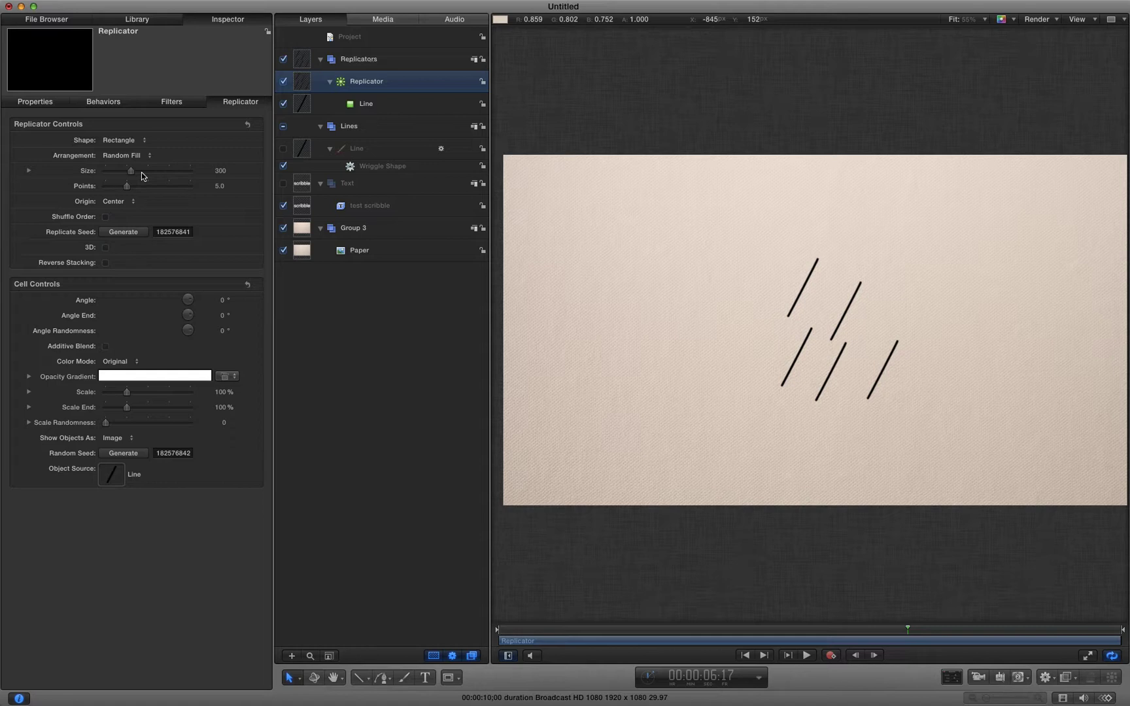
# Widen the replicator rectangle on canvas into a band spanning the frame (size 1861.26).
pyautogui.click(300, 679)
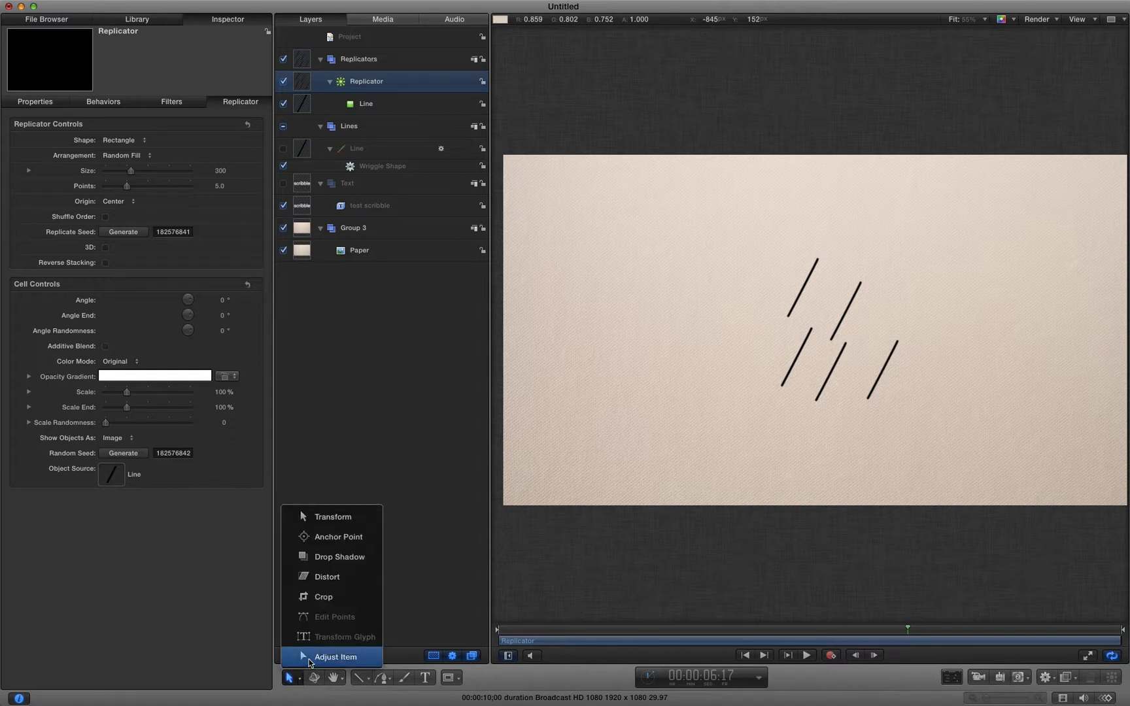
pyautogui.click(312, 656)
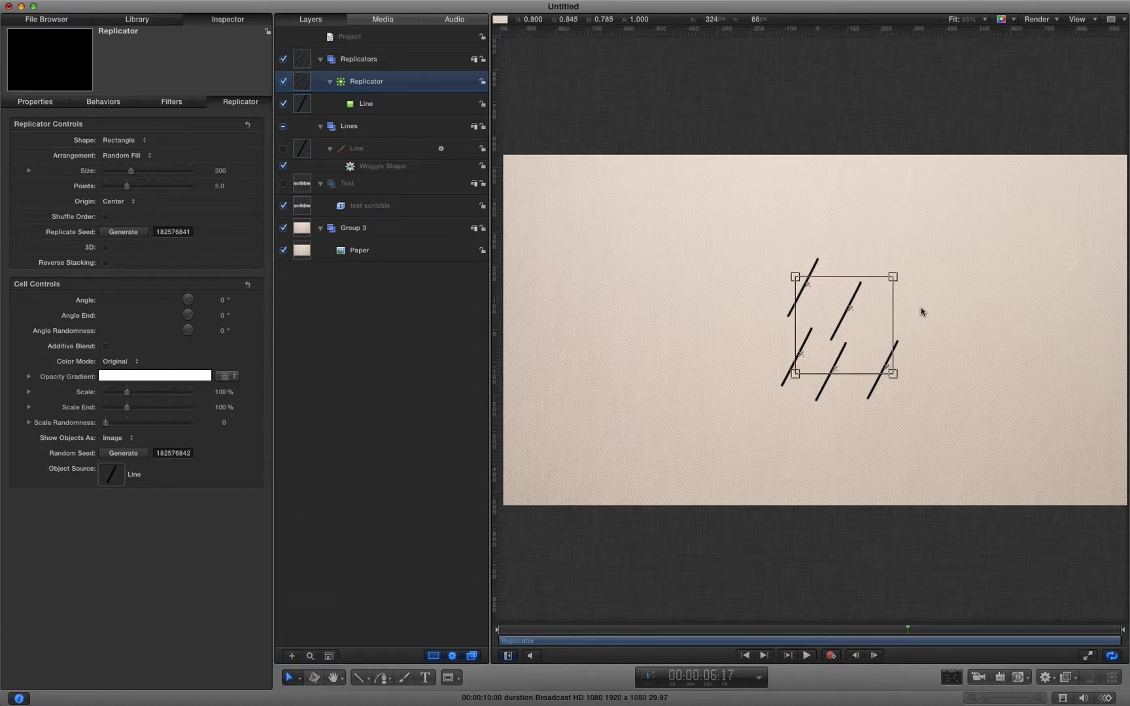
pyautogui.moveTo(893, 372); pyautogui.dragTo(1118, 350)
pyautogui.moveTo(1045, 337); pyautogui.dragTo(1024, 333)
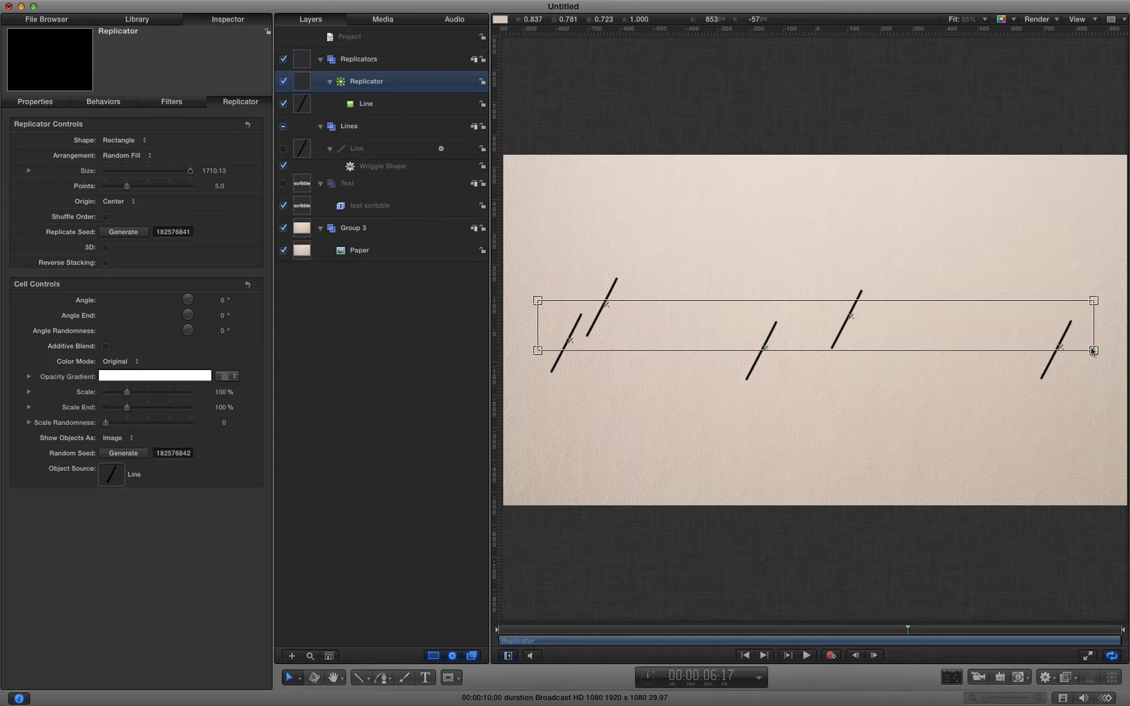
pyautogui.moveTo(1092, 350); pyautogui.dragTo(1118, 352)
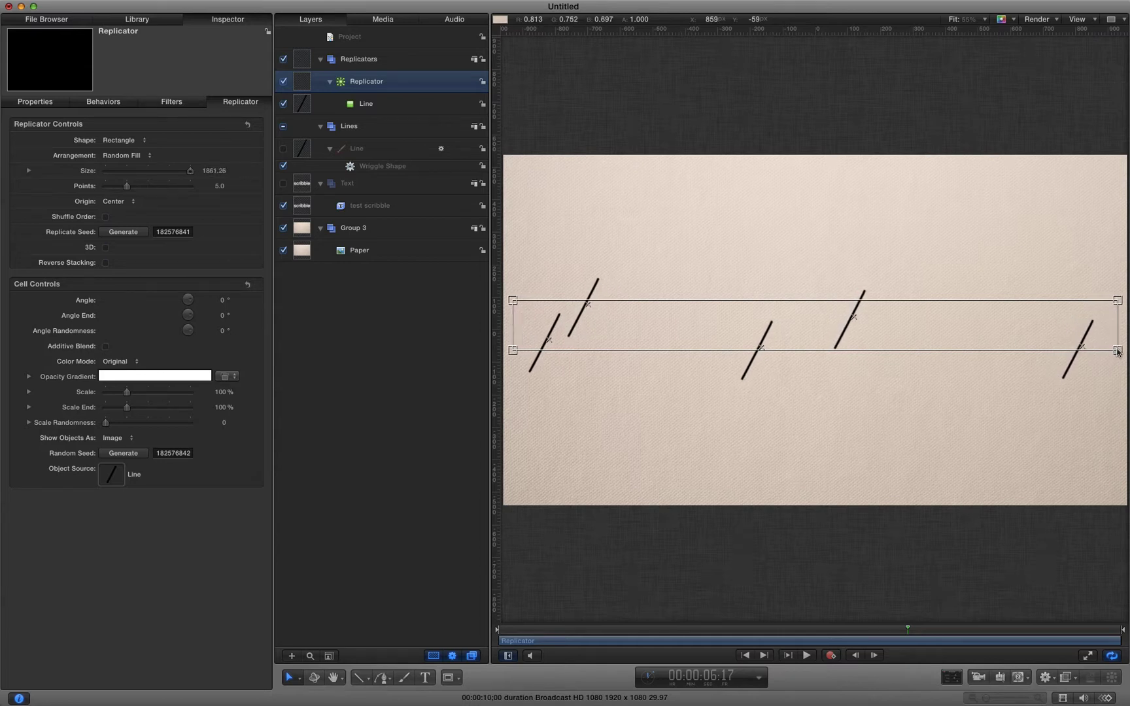
pyautogui.moveTo(1039, 330); pyautogui.dragTo(1039, 328)
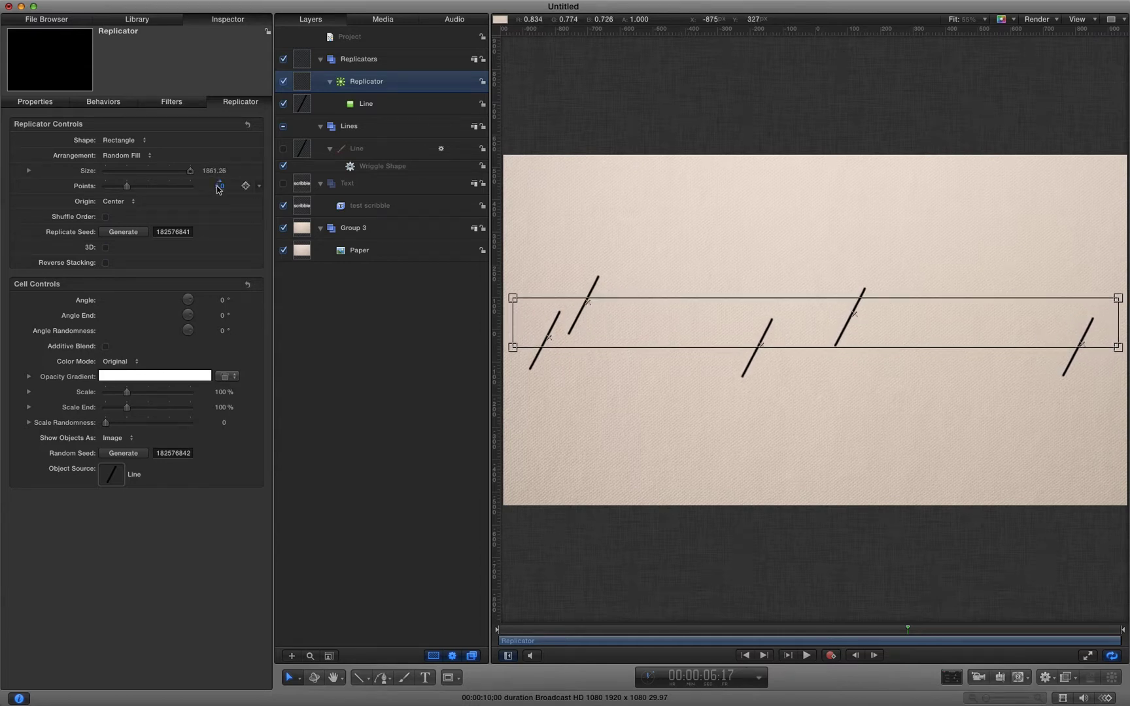
# Raise the Replicator's Points to 83 and preview the scattered lines.
pyautogui.moveTo(219, 189); pyautogui.dragTo(286, 189)
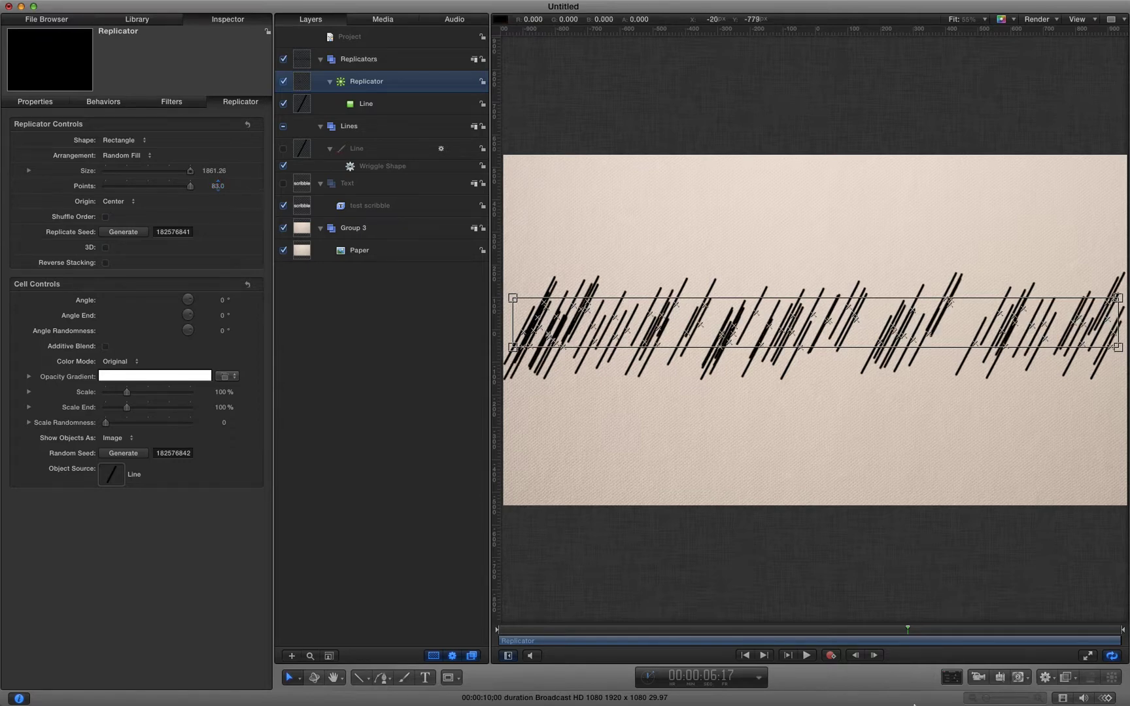
pyautogui.click(806, 656)
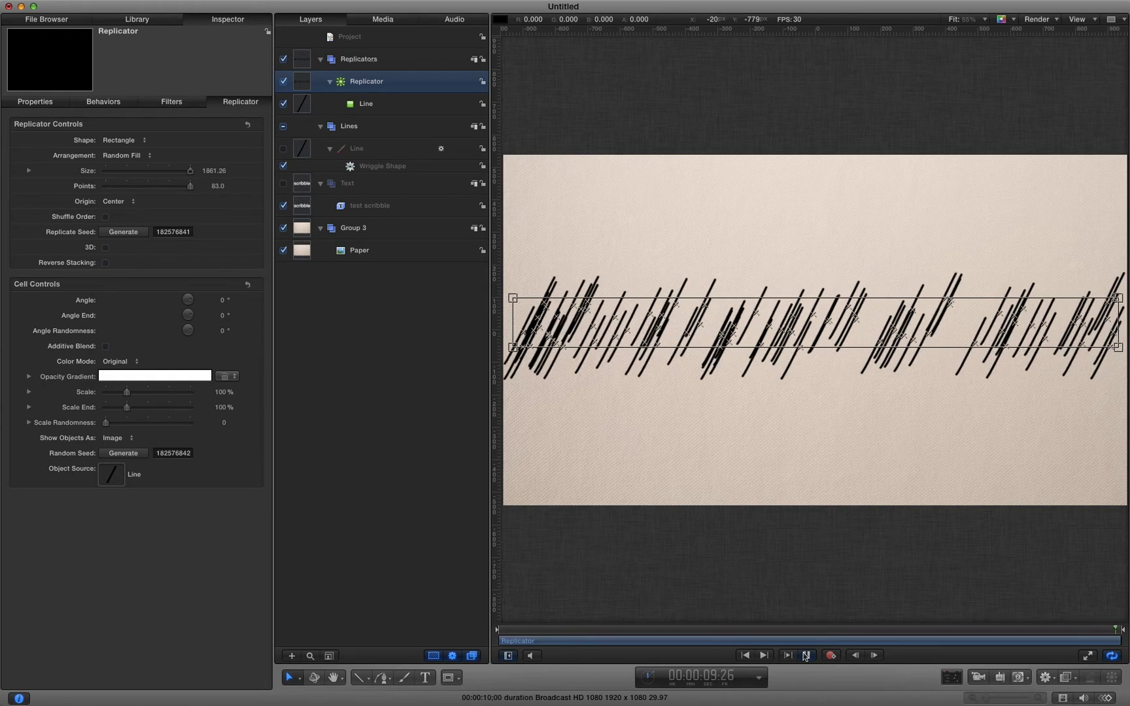
pyautogui.click(806, 656)
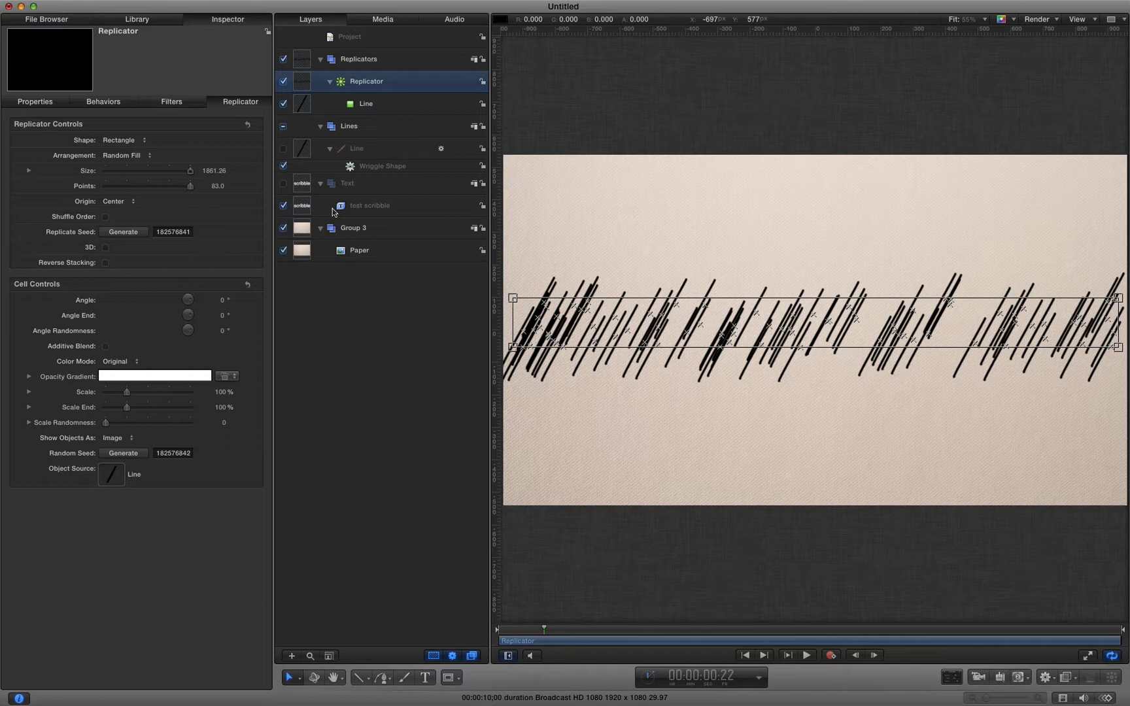
# Add an Image Mask to the Replicator using the test scribble text as Mask Source.
pyautogui.rightClick(294, 81)
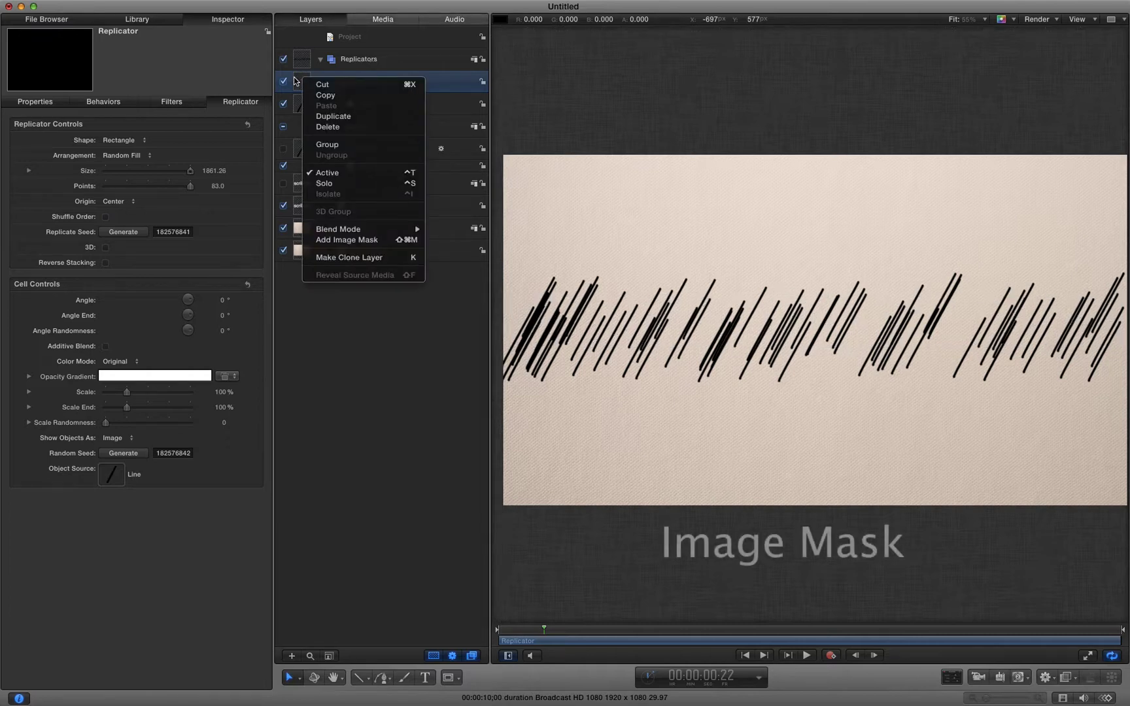
pyautogui.click(305, 84)
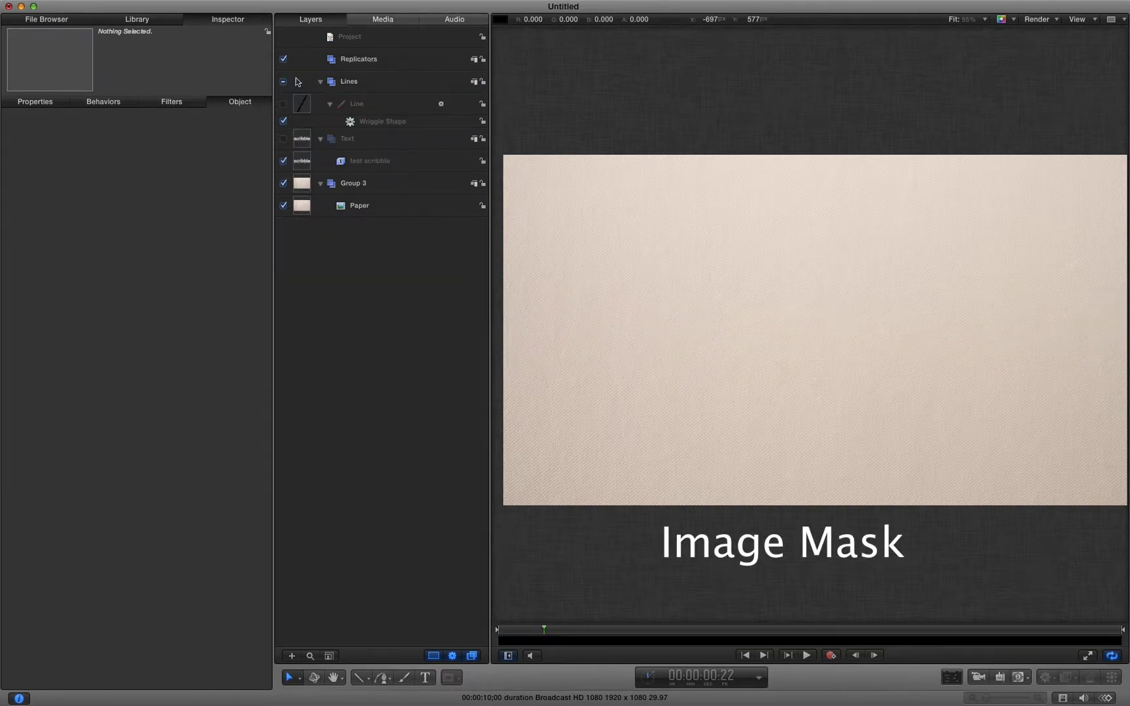
pyautogui.press('super+z')
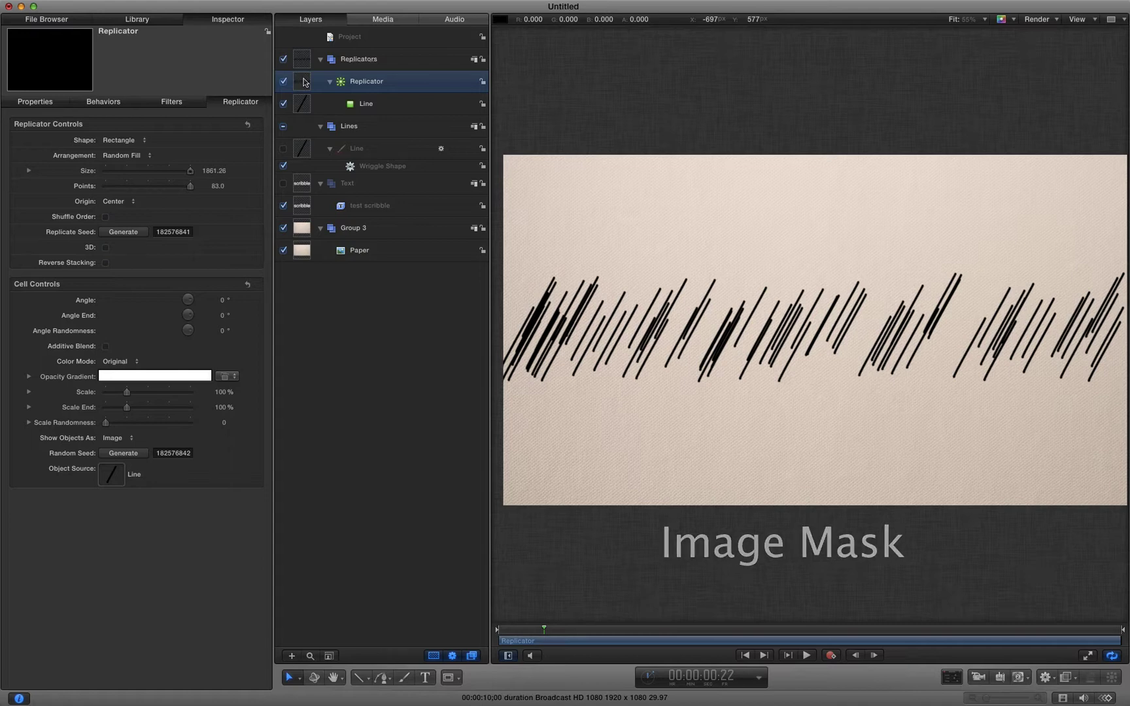
pyautogui.rightClick(304, 81)
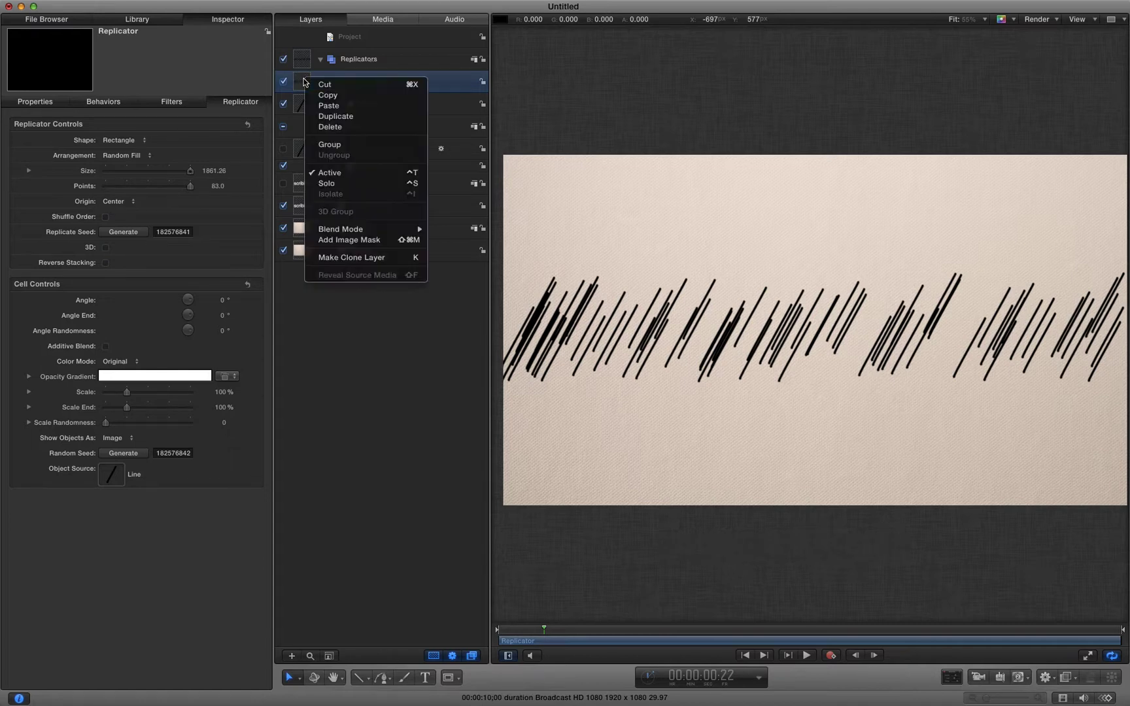
pyautogui.click(369, 241)
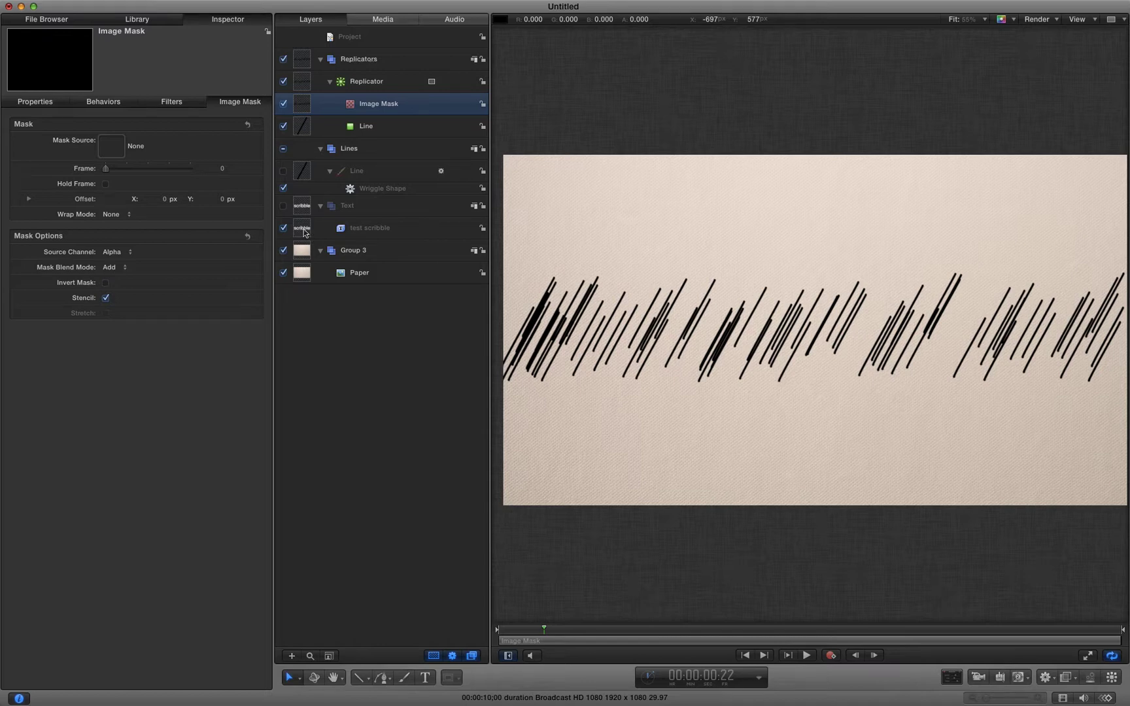
pyautogui.moveTo(303, 233)
pyautogui.mouseDown()
pyautogui.moveTo(598, 220)
pyautogui.moveTo(351, 105)
pyautogui.mouseUp()
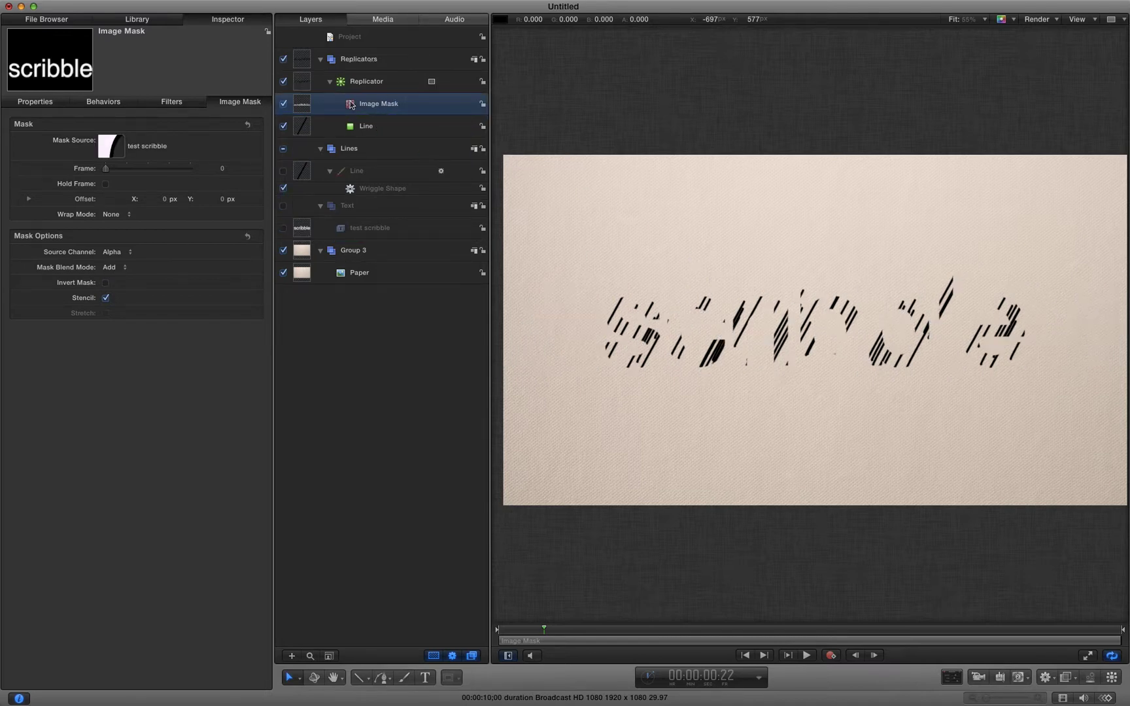
pyautogui.click(806, 655)
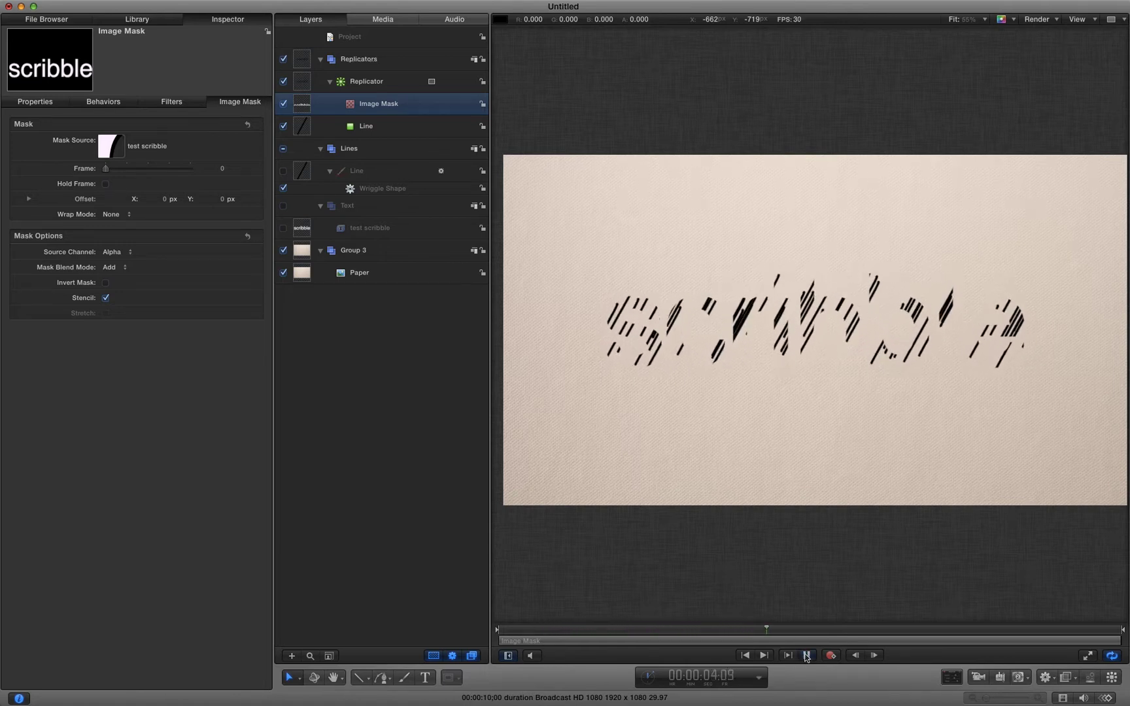
pyautogui.click(807, 655)
# Set the Replicator's Points to 200 so the lines fill the letters.
pyautogui.click(294, 172)
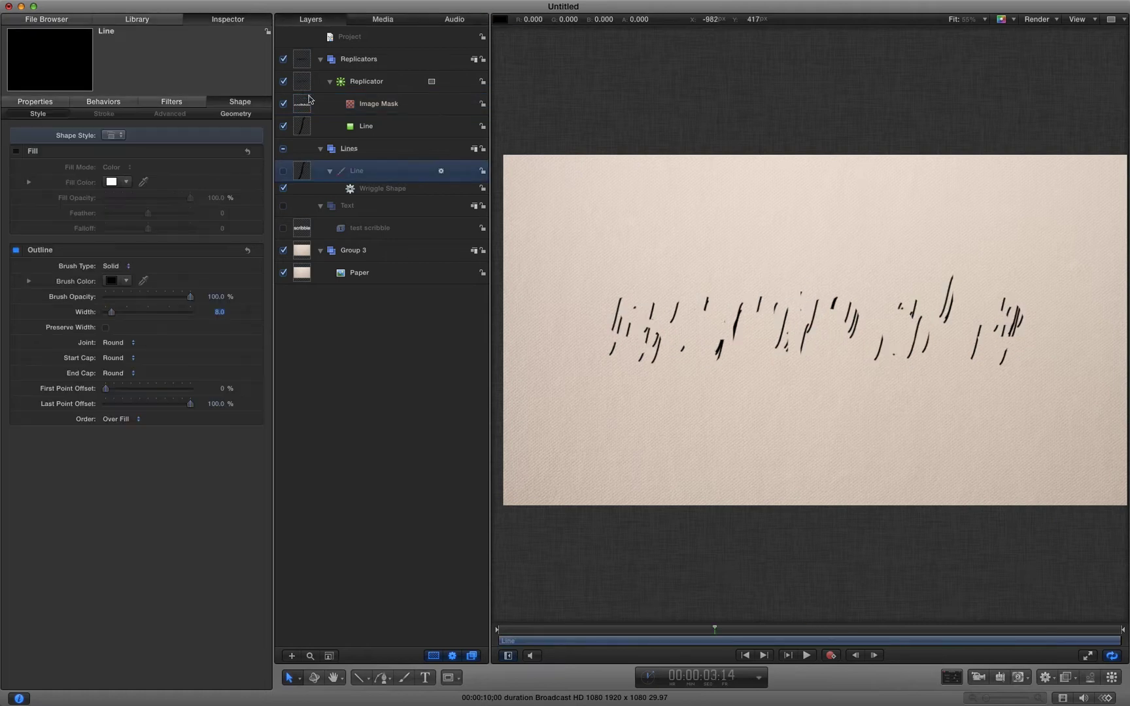
pyautogui.click(307, 85)
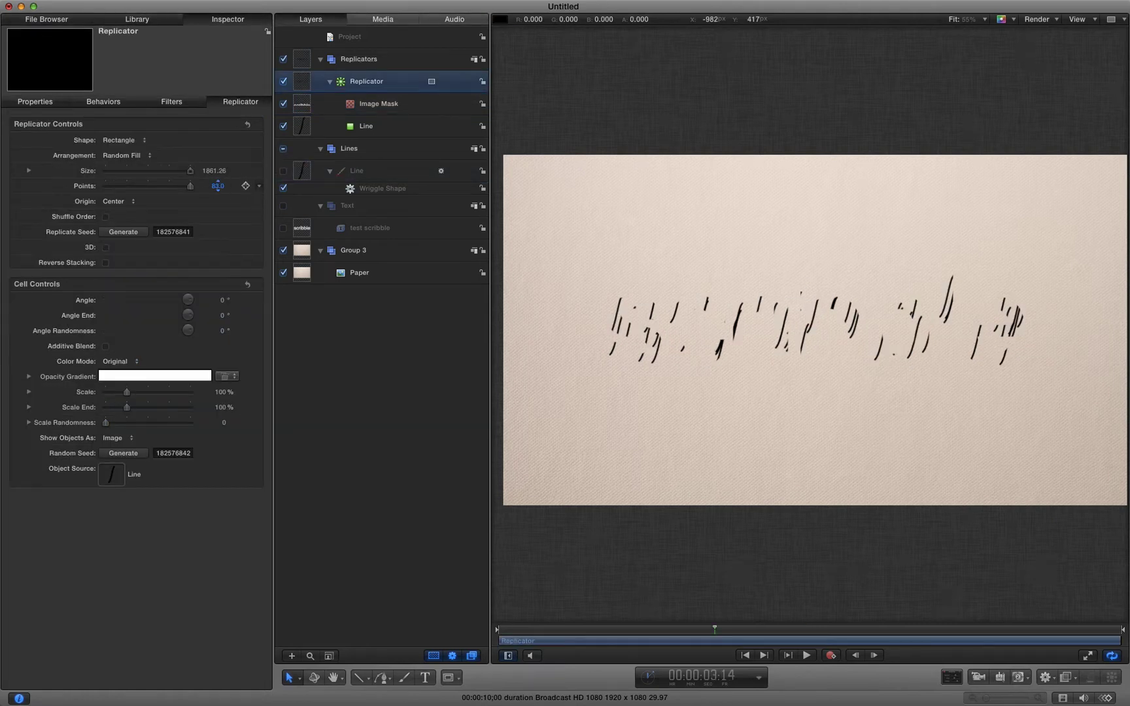
pyautogui.moveTo(218, 186); pyautogui.dragTo(215, 186)
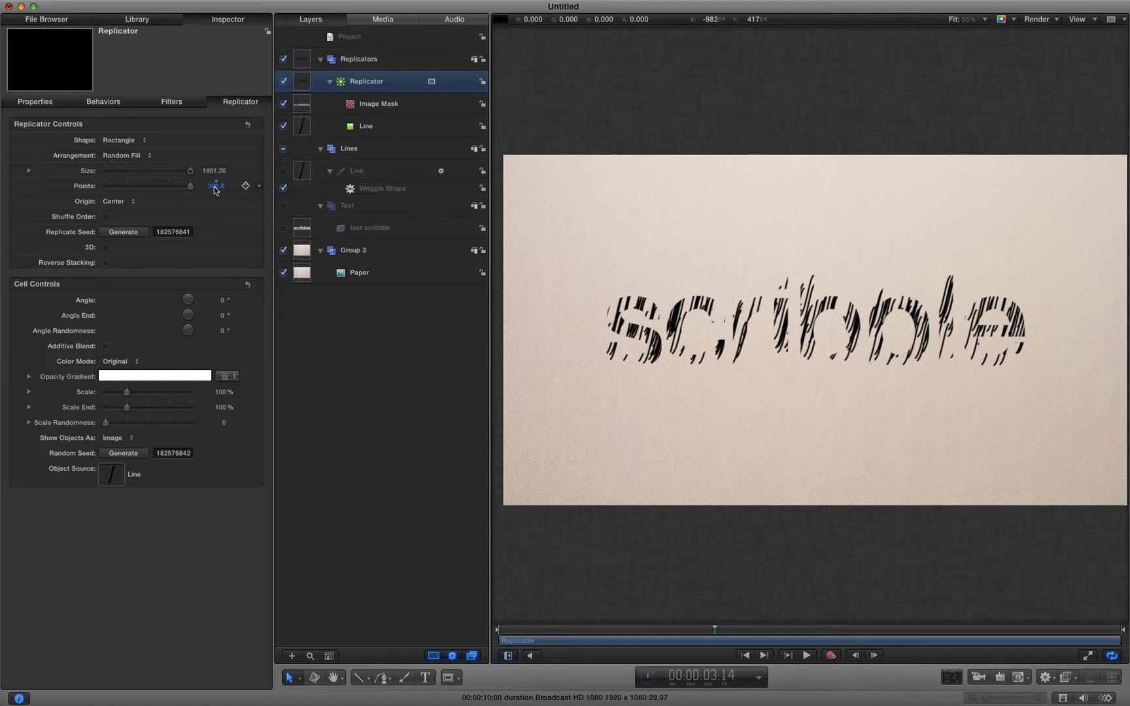
pyautogui.click(215, 185)
pyautogui.write('200')
pyautogui.press('Return')
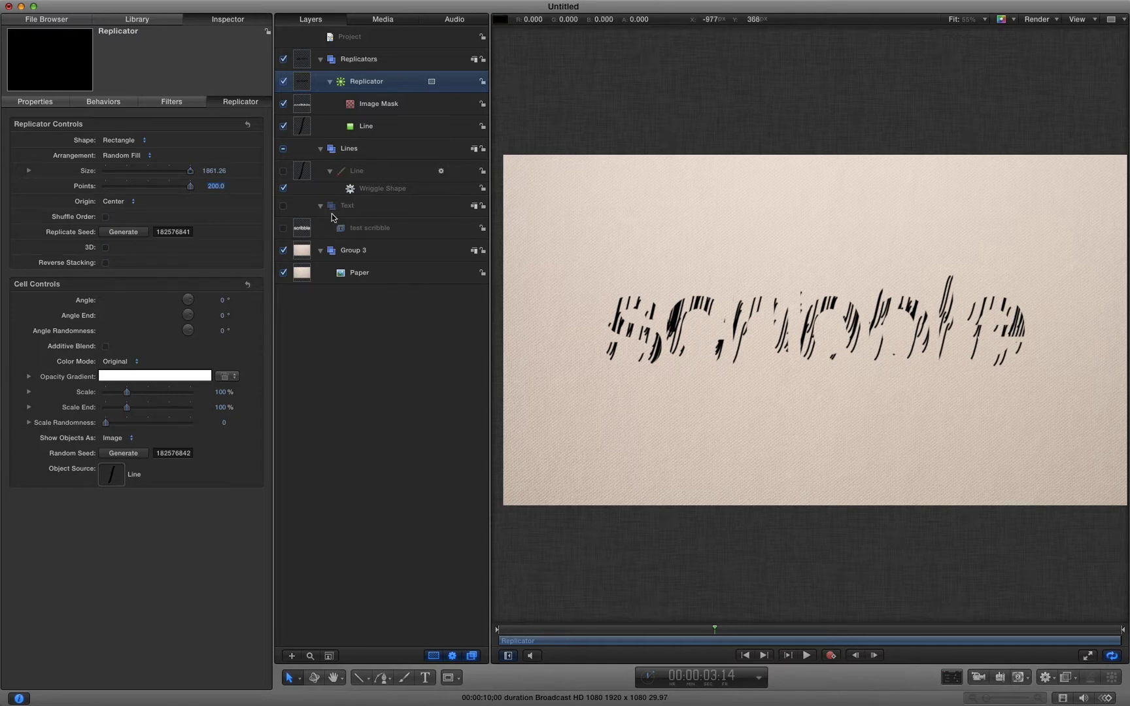
# Duplicate the Line shape, naming the copy 'Line 2' and the original 'Line 1'.
pyautogui.click(303, 173)
pyautogui.rightClick(303, 172)
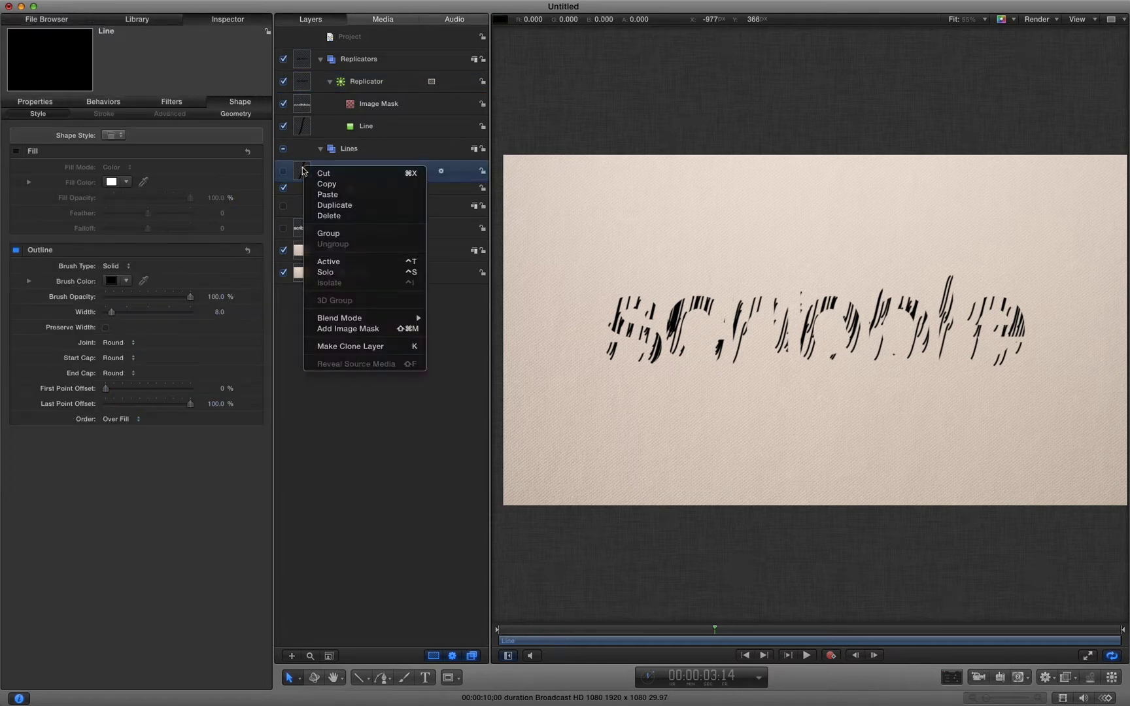
pyautogui.click(335, 206)
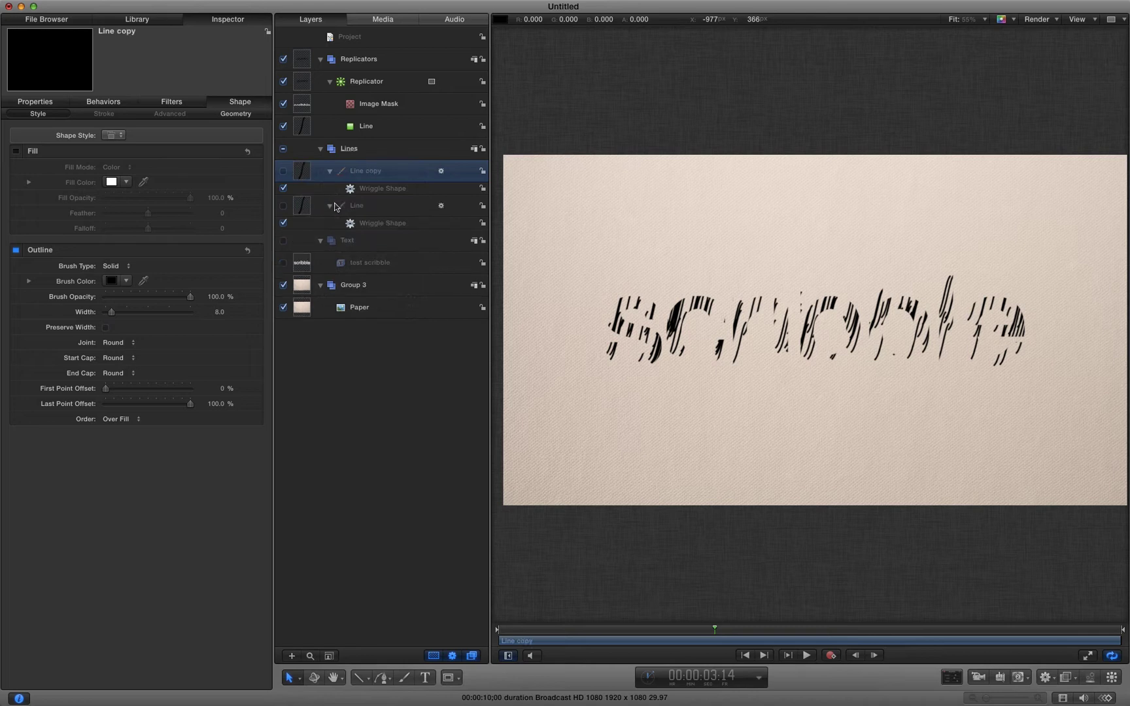
pyautogui.doubleClick(375, 172)
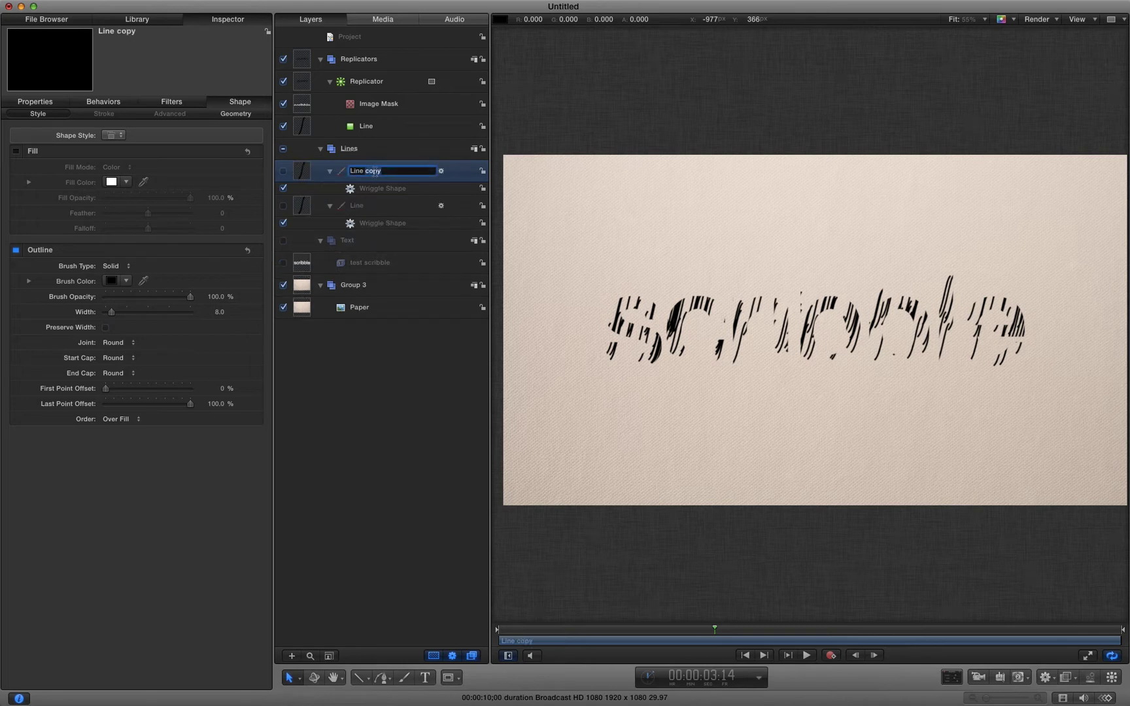
pyautogui.write('Line 2')
pyautogui.press('Return')
pyautogui.doubleClick(357, 204)
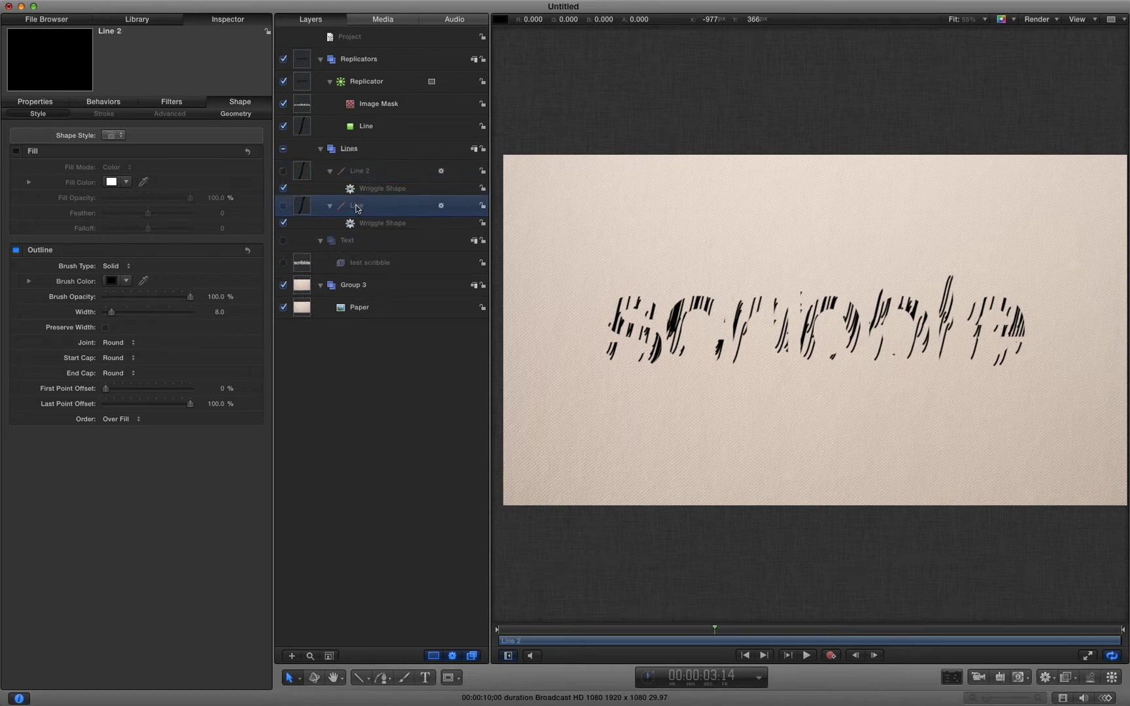
pyautogui.write('Line 1')
pyautogui.press('Return')
# Add Line 2 as a second replicator cell and name the first cell 'Line 1'.
pyautogui.click(298, 173)
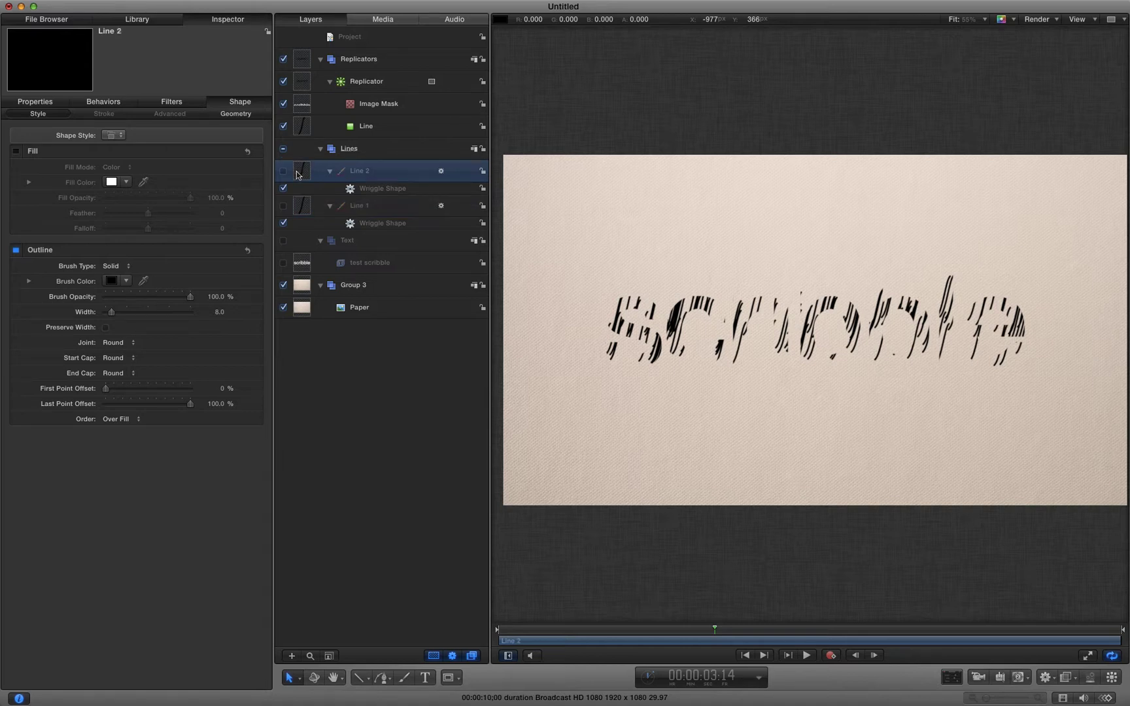
pyautogui.moveTo(316, 176); pyautogui.dragTo(437, 78)
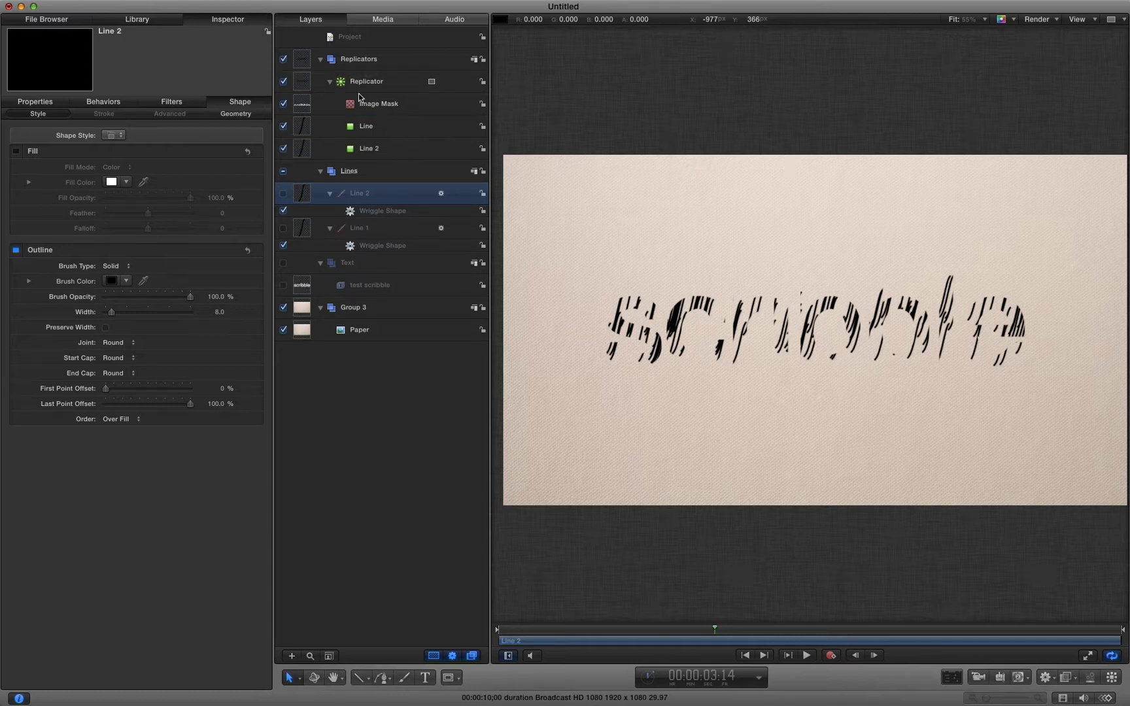
pyautogui.doubleClick(367, 126)
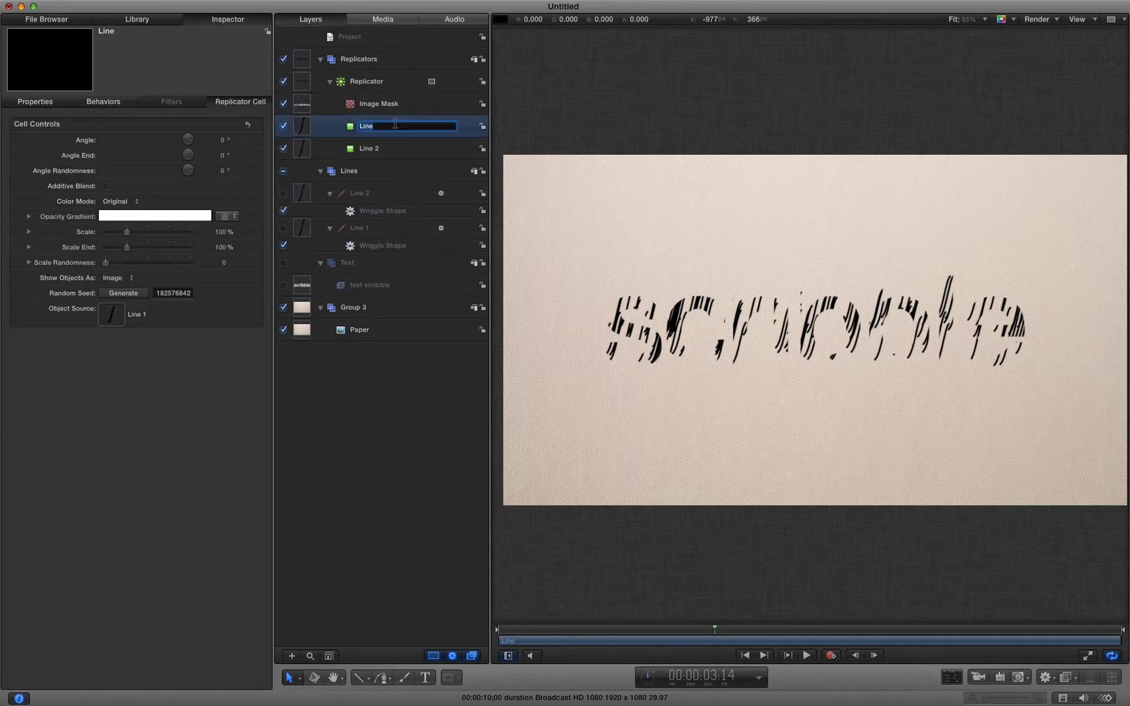
pyautogui.press('Return')
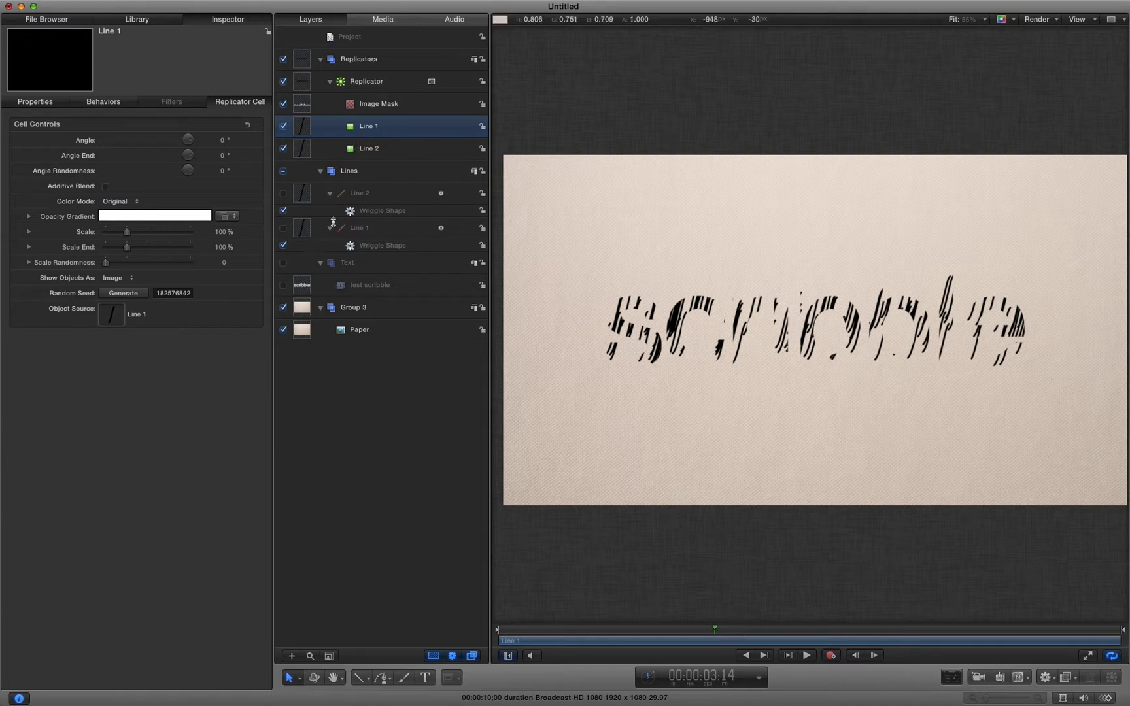
# Pull Line 2's top point up, stretch it to about 145% height, and preview.
pyautogui.click(302, 195)
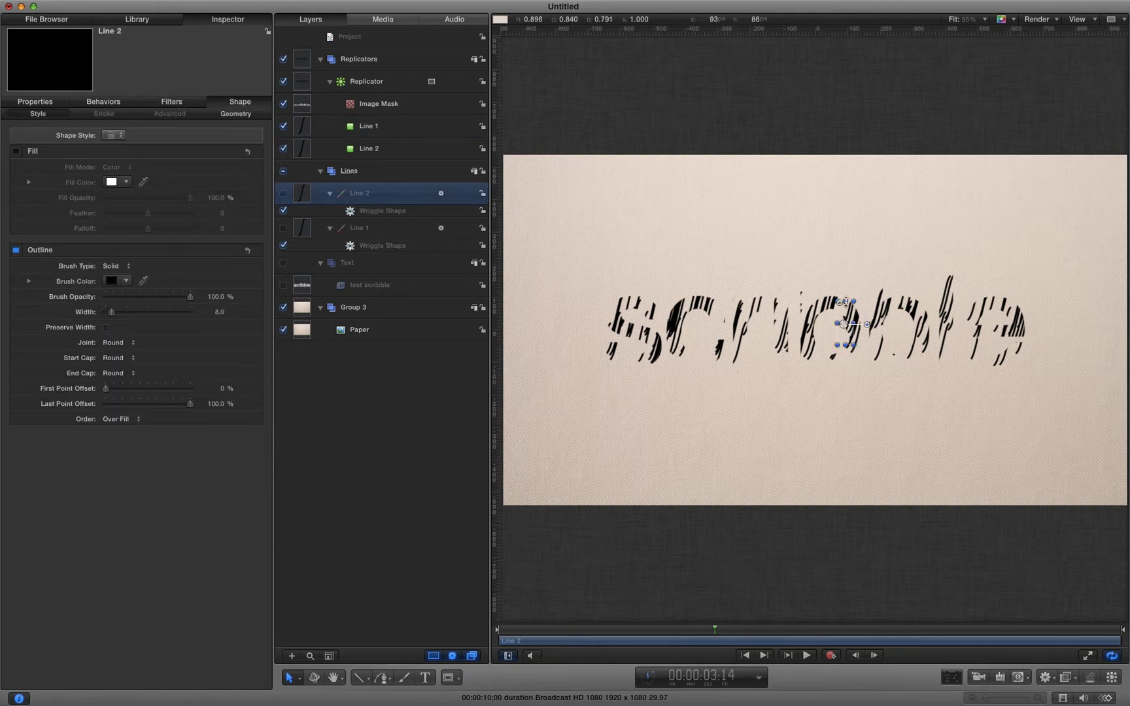
pyautogui.moveTo(846, 302)
pyautogui.mouseDown()
pyautogui.moveTo(845, 290)
pyautogui.moveTo(870, 325)
pyautogui.mouseUp()
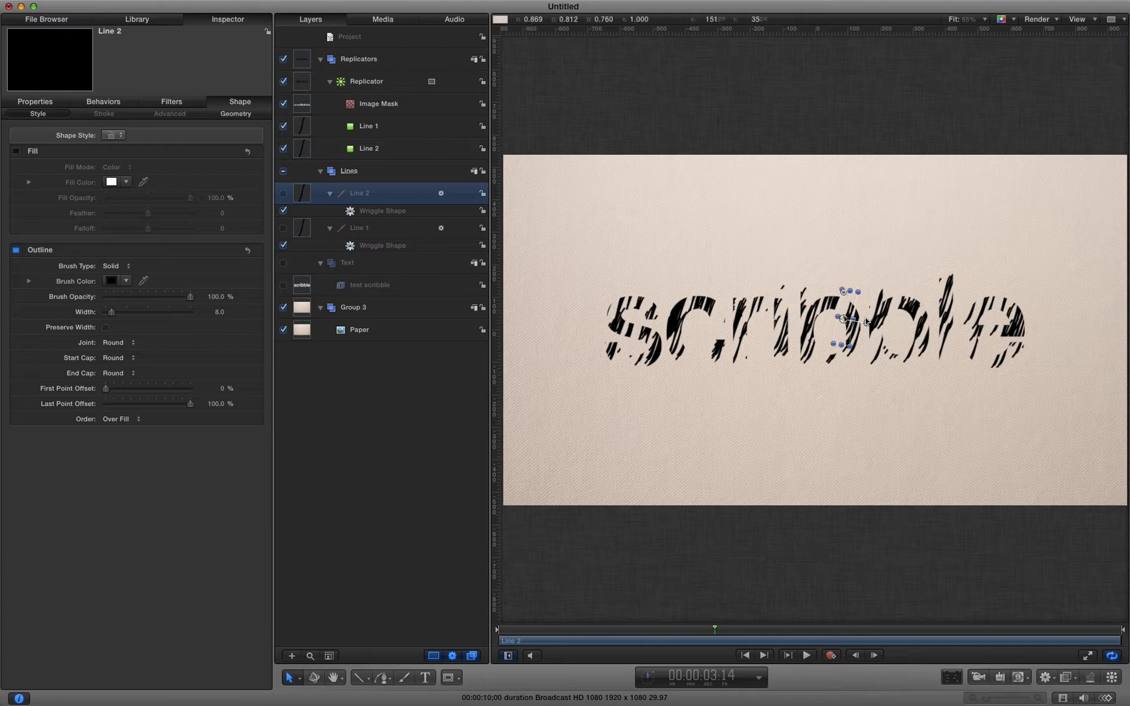
pyautogui.moveTo(849, 292); pyautogui.dragTo(852, 277)
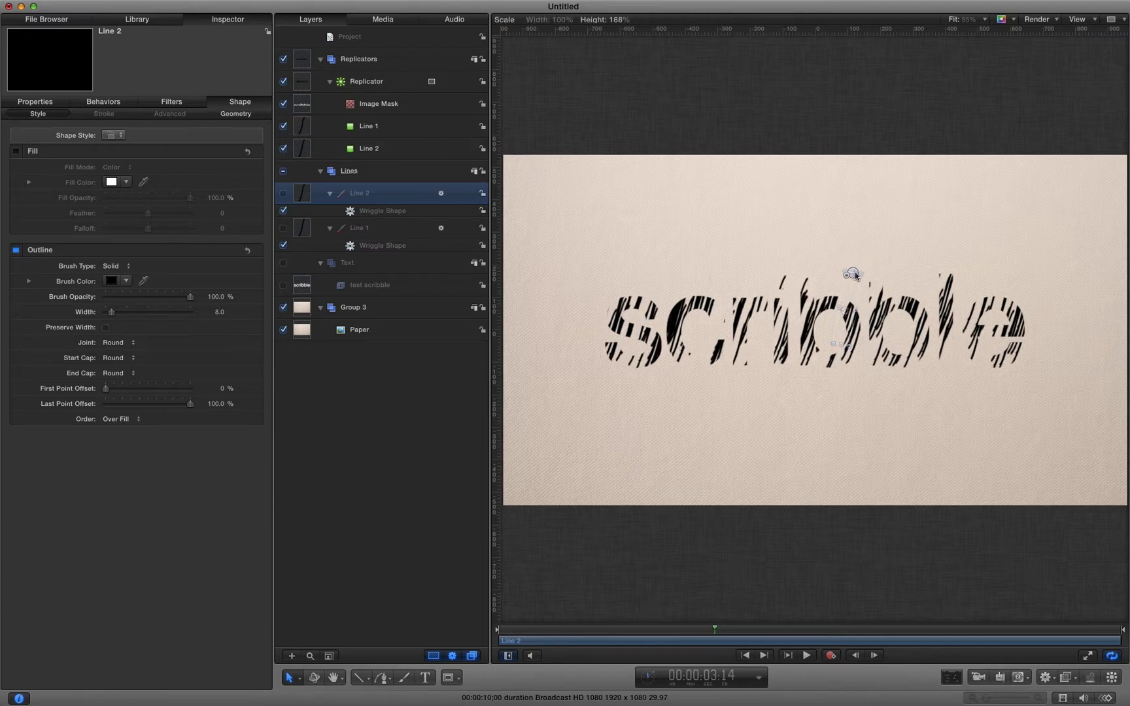
pyautogui.click(807, 656)
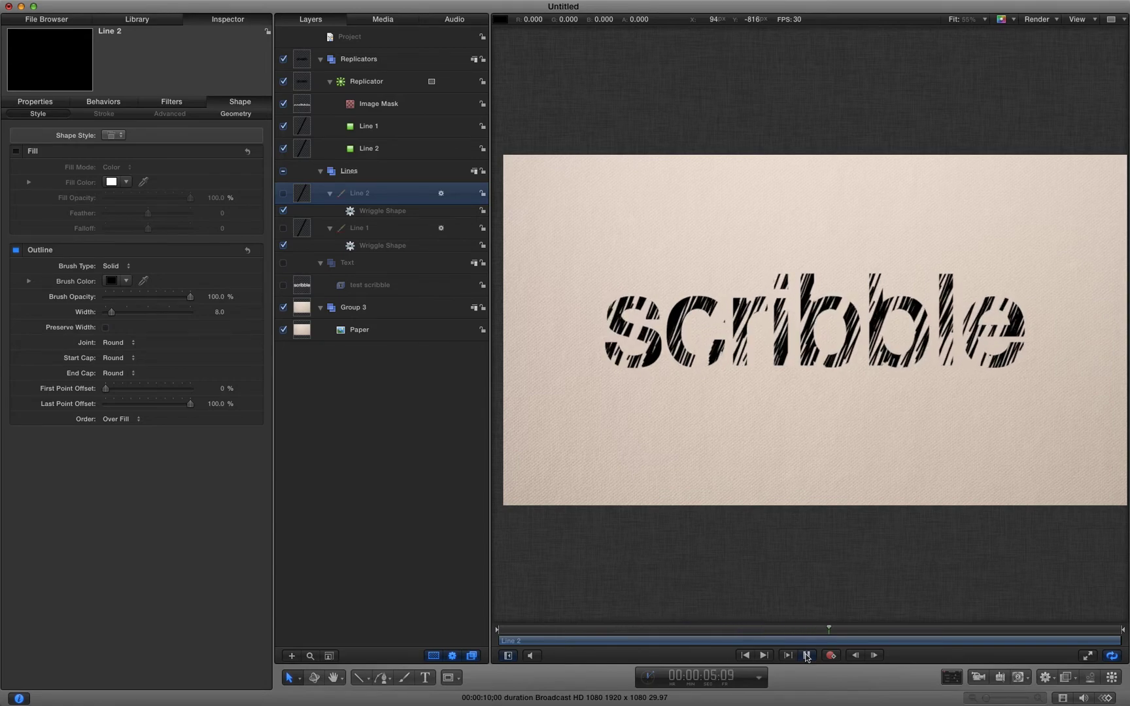
pyautogui.click(807, 655)
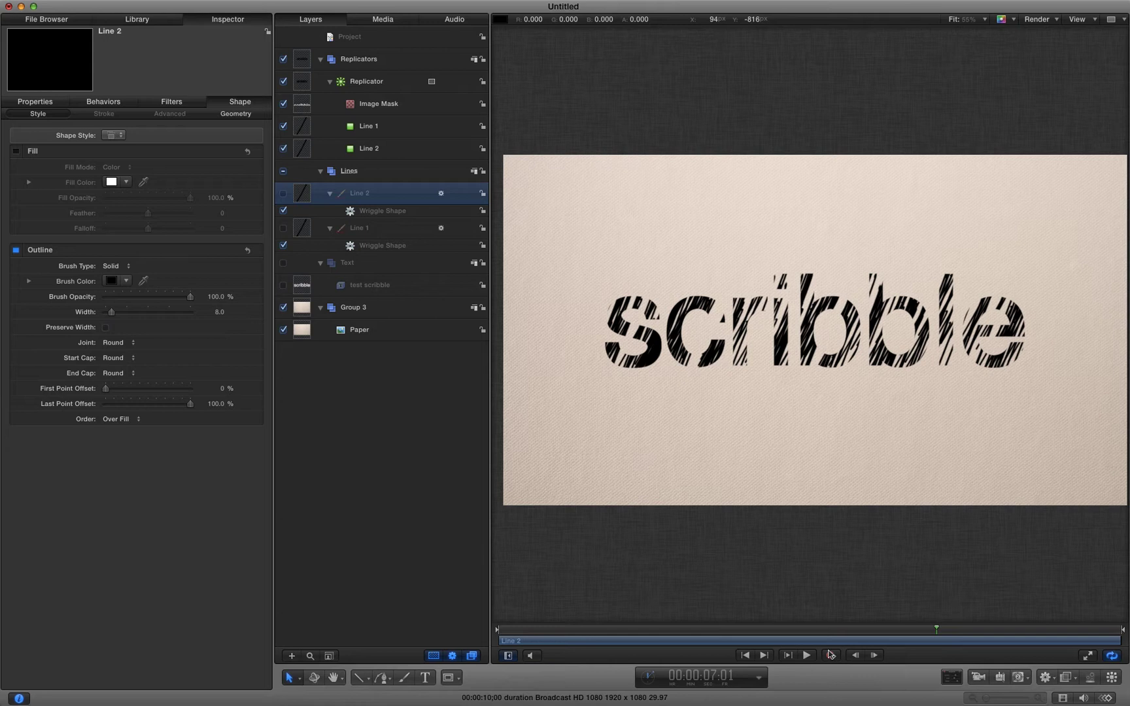
# Set Angle Randomness to 5.0° on the Line 1 and Line 2 replicator cells, then preview the strokes.
pyautogui.click(305, 127)
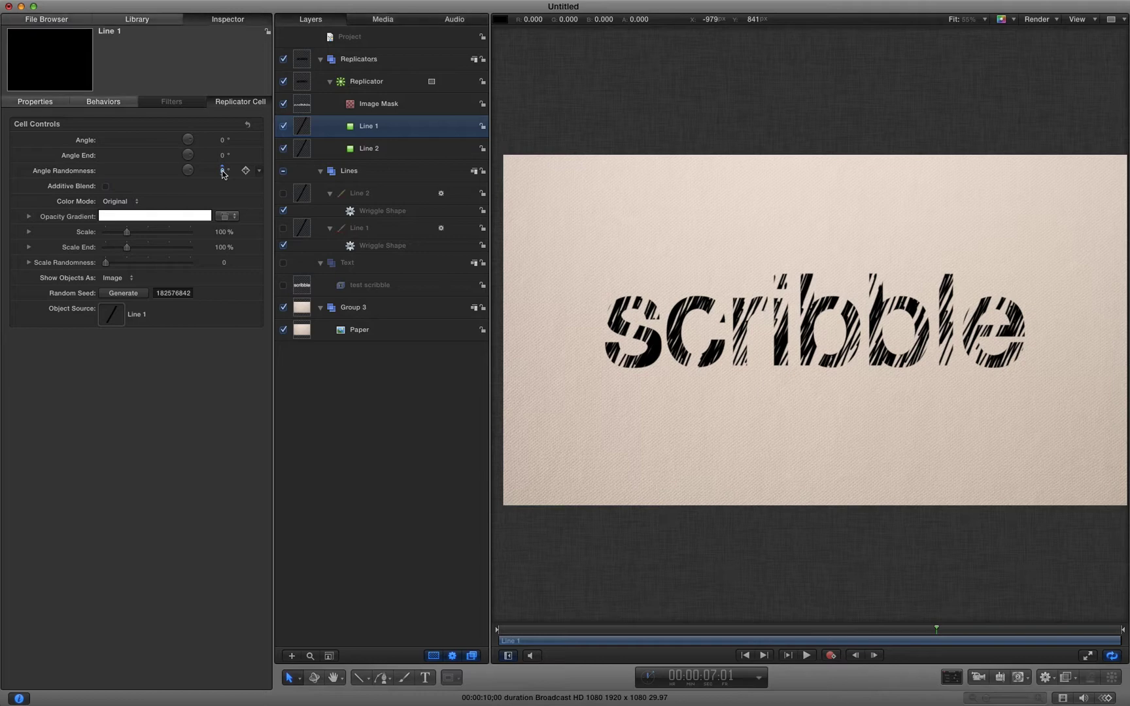
pyautogui.moveTo(223, 174); pyautogui.dragTo(229, 173)
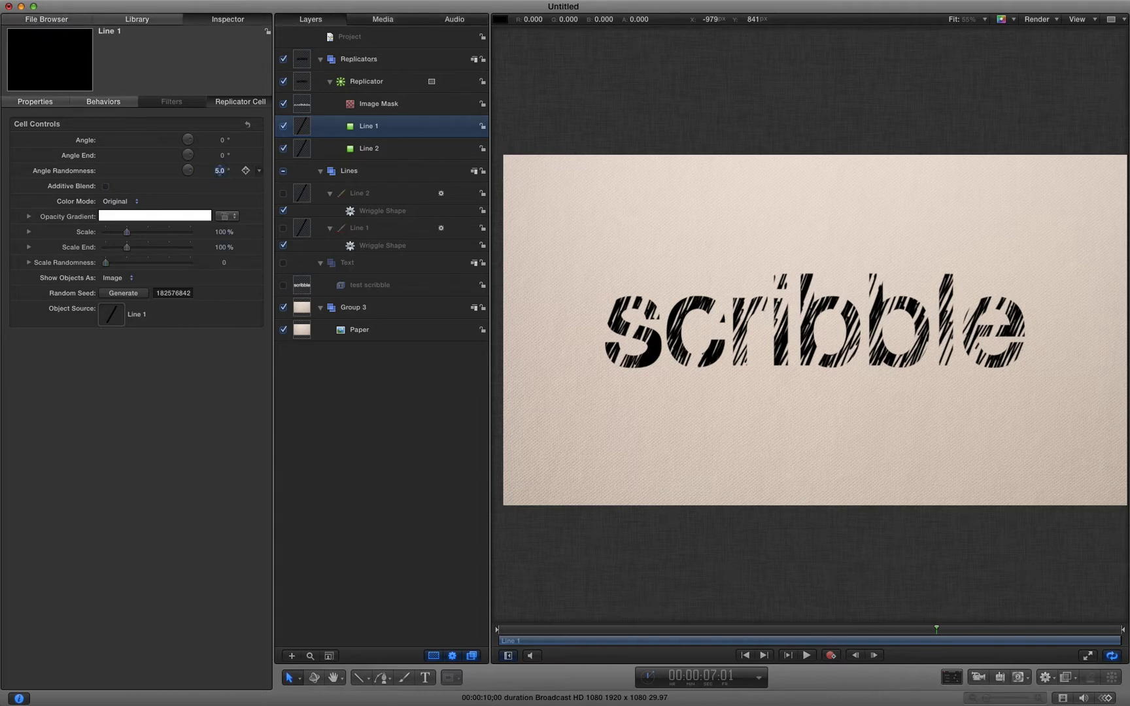
pyautogui.click(302, 149)
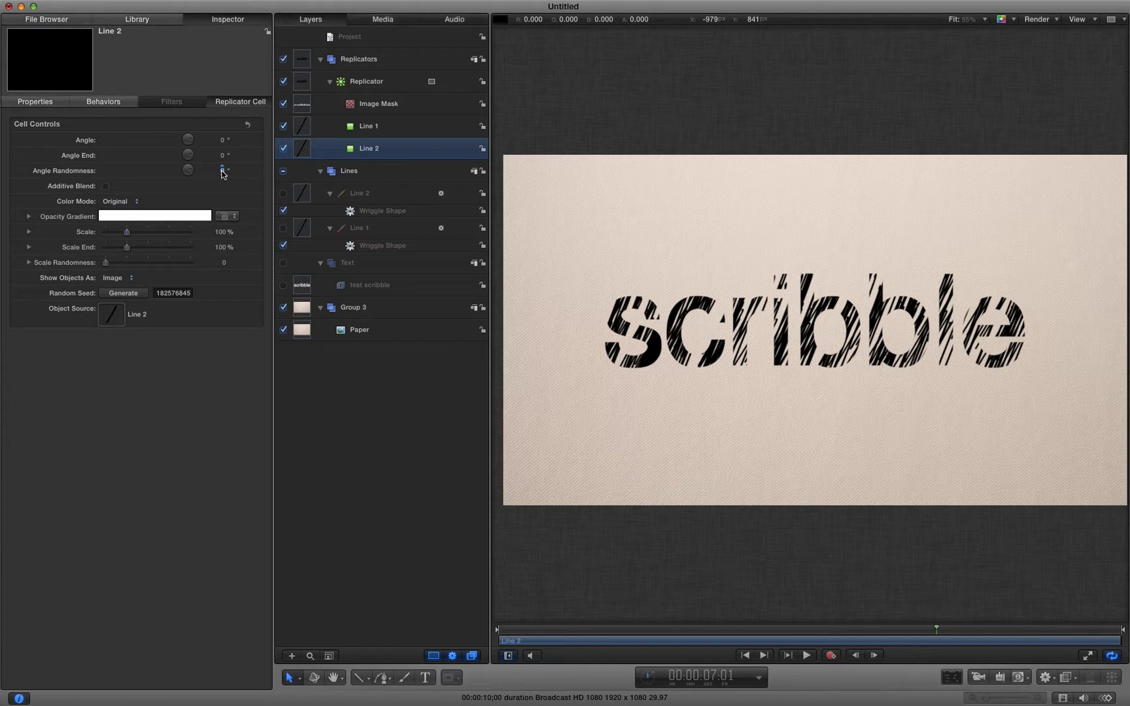
pyautogui.moveTo(223, 172); pyautogui.dragTo(239, 172)
pyautogui.press('space')
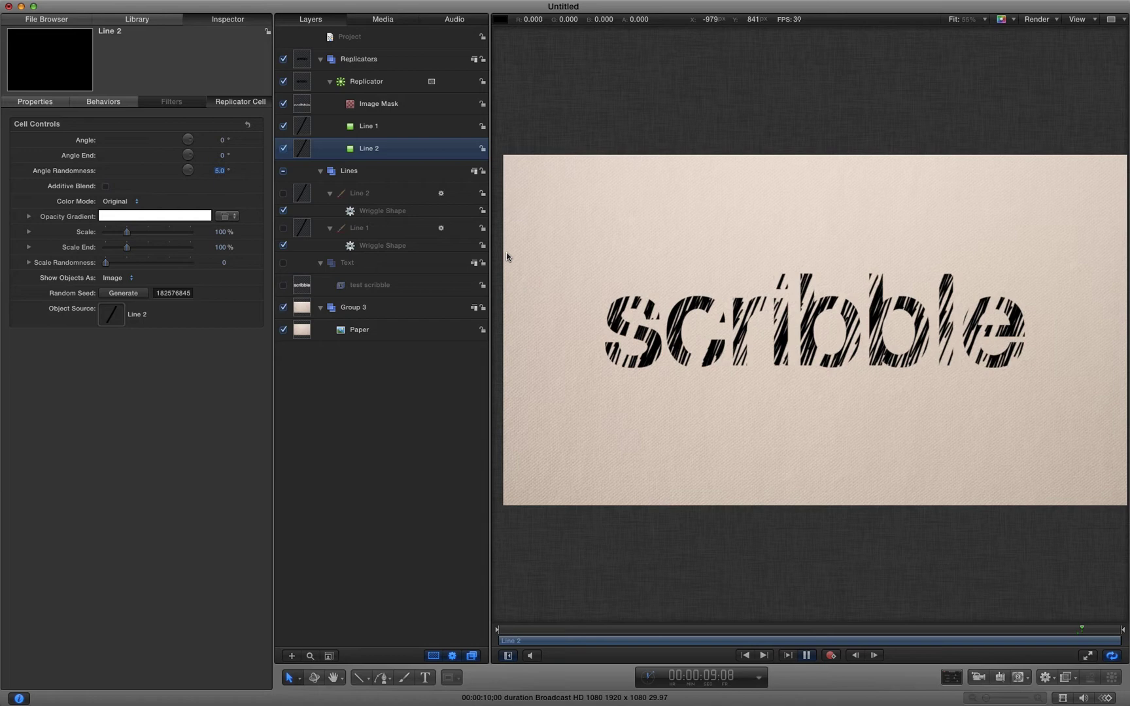
pyautogui.click(806, 656)
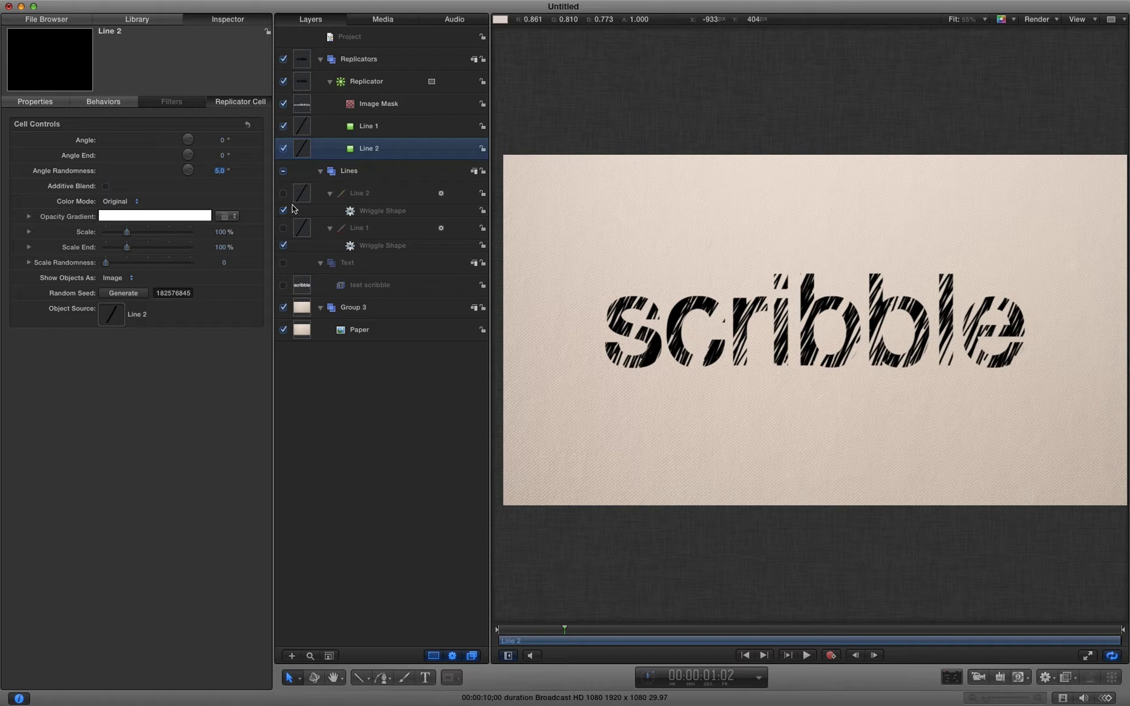
# Rename the replicator layer to 'Replicator Base'.
pyautogui.click(301, 82)
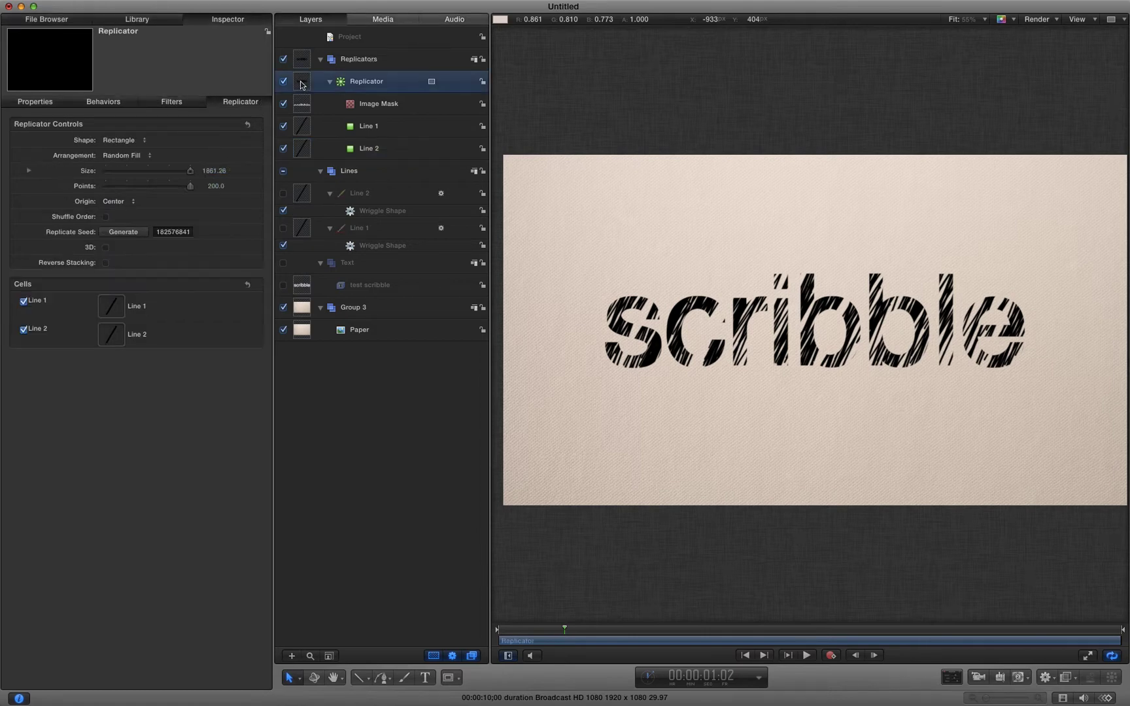
pyautogui.doubleClick(371, 83)
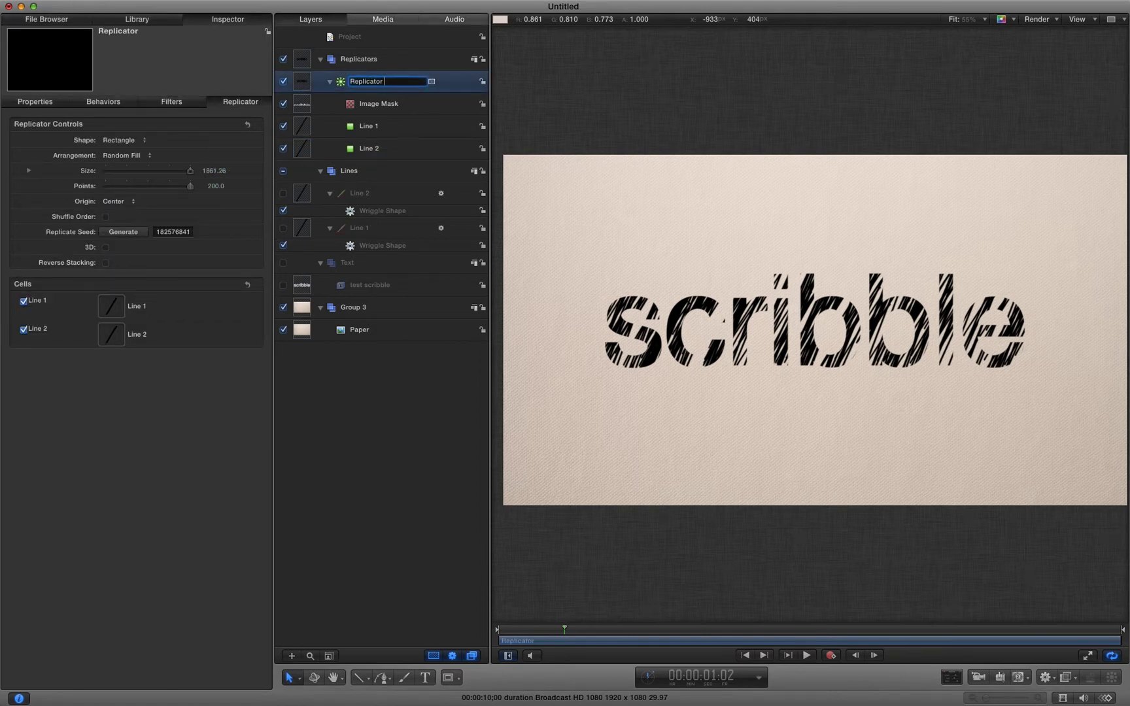
pyautogui.write('Base')
pyautogui.press('Return')
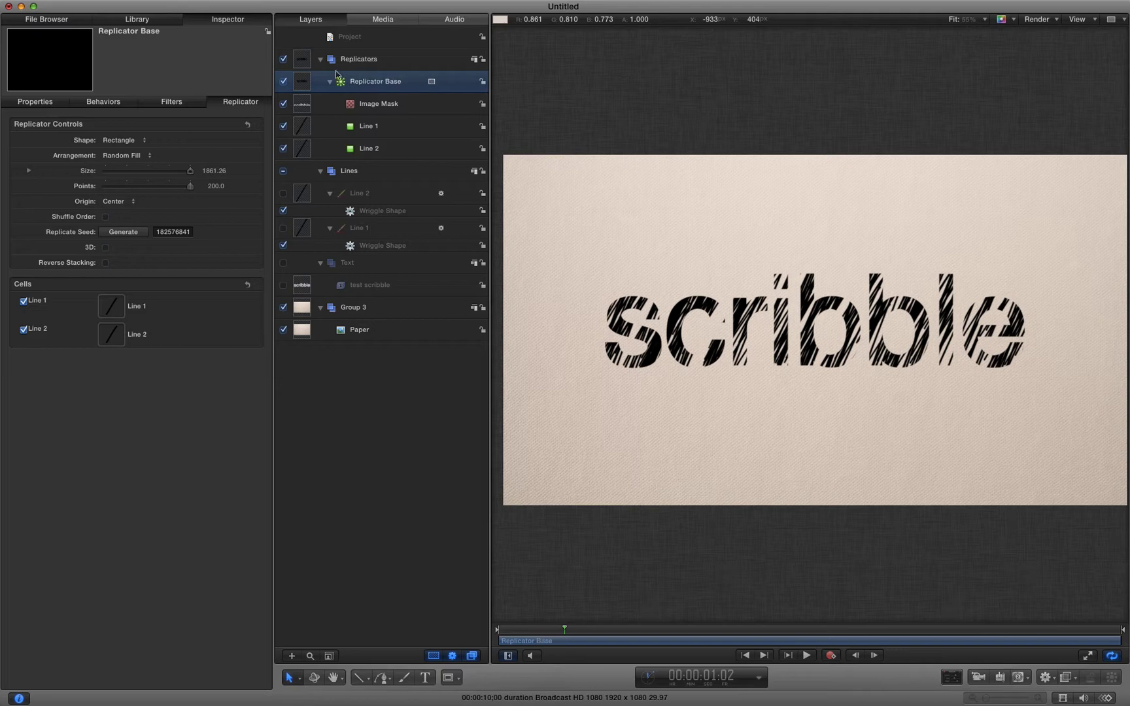
# Duplicate it as 'Replicator Edge' and make the test scribble text visible again with Ctrl-T.
pyautogui.rightClick(299, 78)
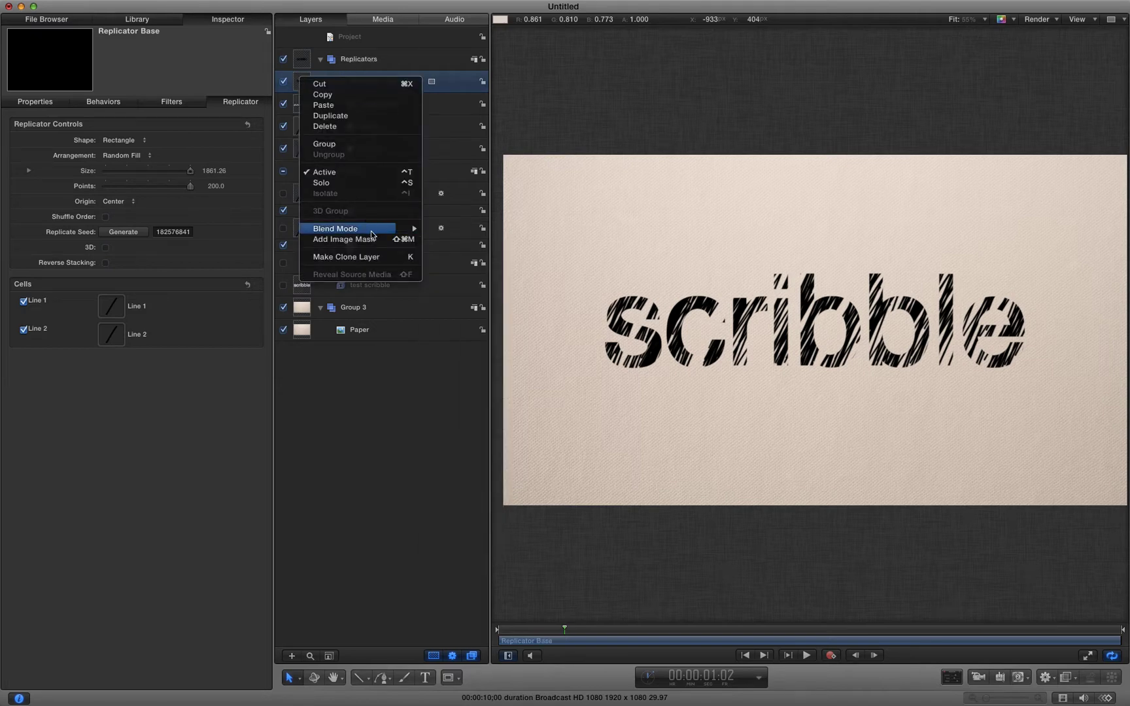
pyautogui.click(353, 115)
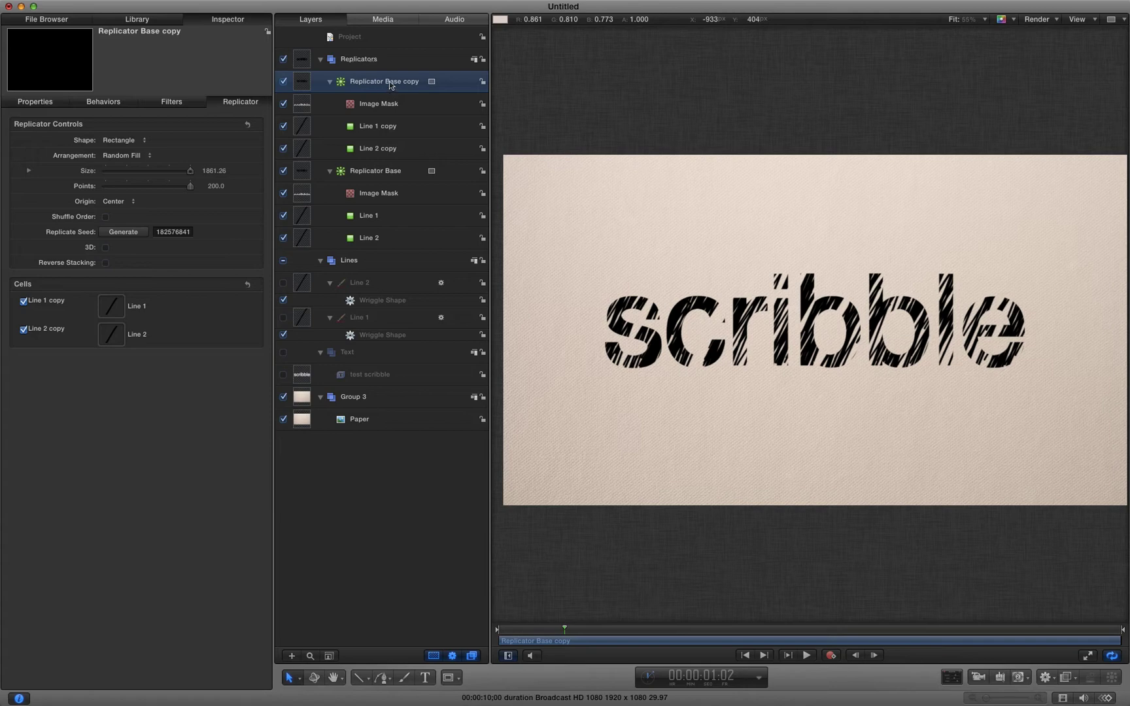
pyautogui.doubleClick(391, 82)
pyautogui.write('Edge')
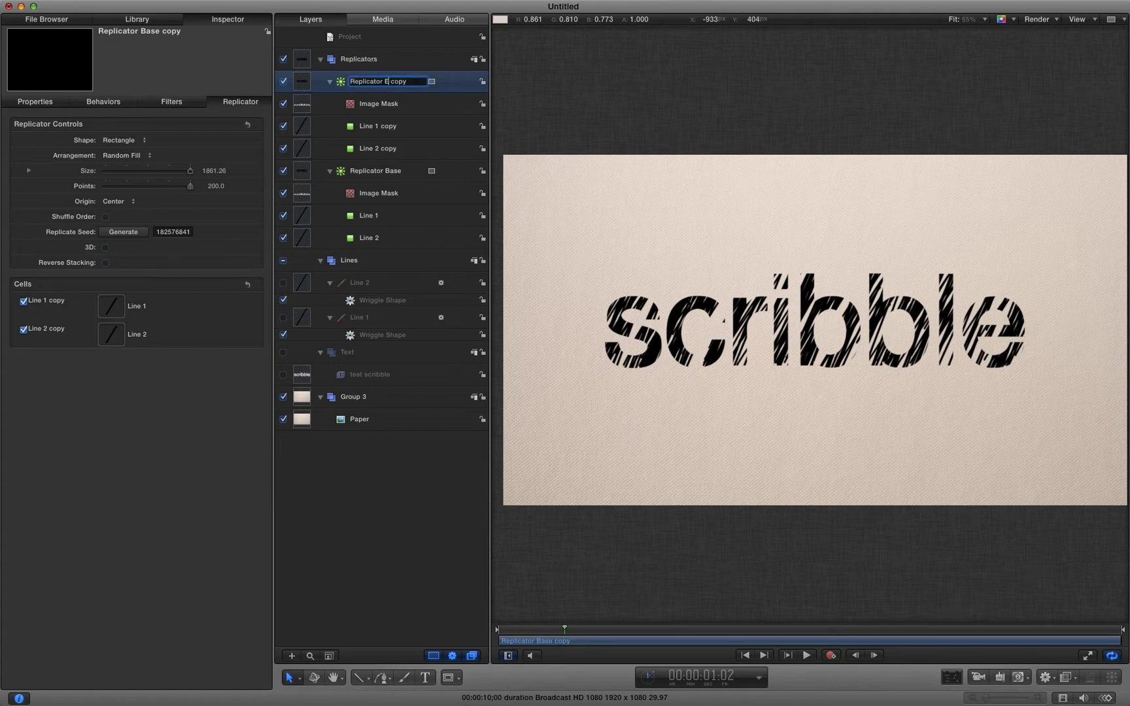
pyautogui.press('Return')
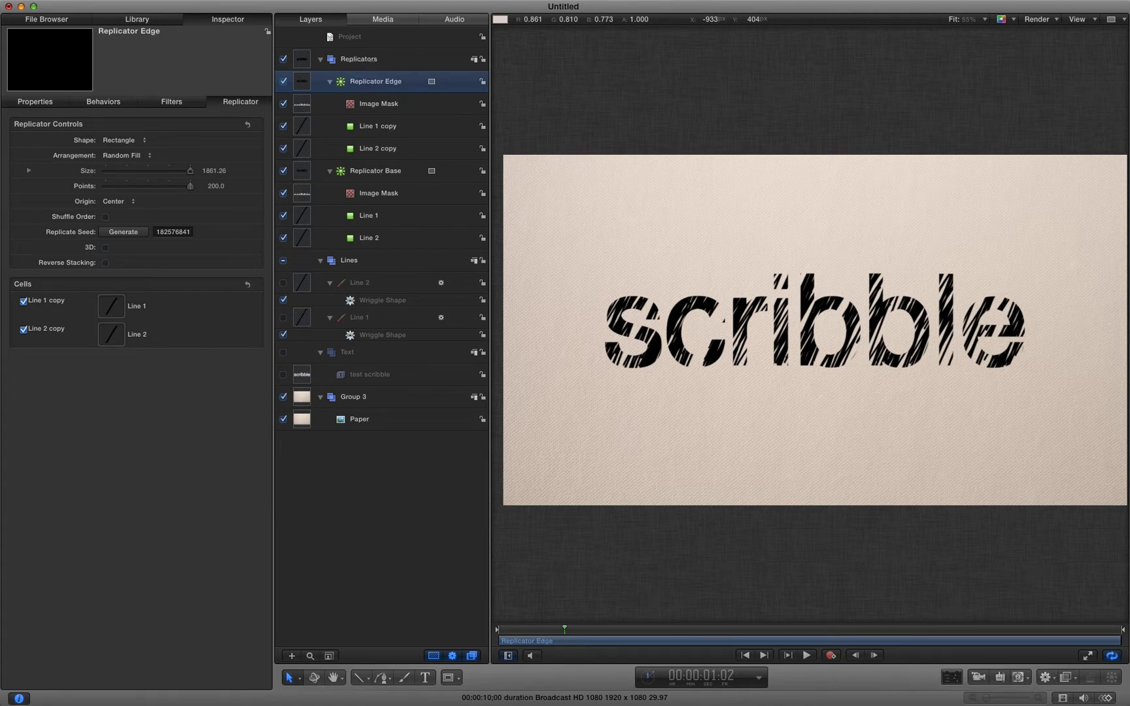
pyautogui.click(300, 377)
pyautogui.hotkey('ctrl', 't')
# Hide the Replicators group and bring up Replicator Base's Image Mask settings.
pyautogui.click(284, 61)
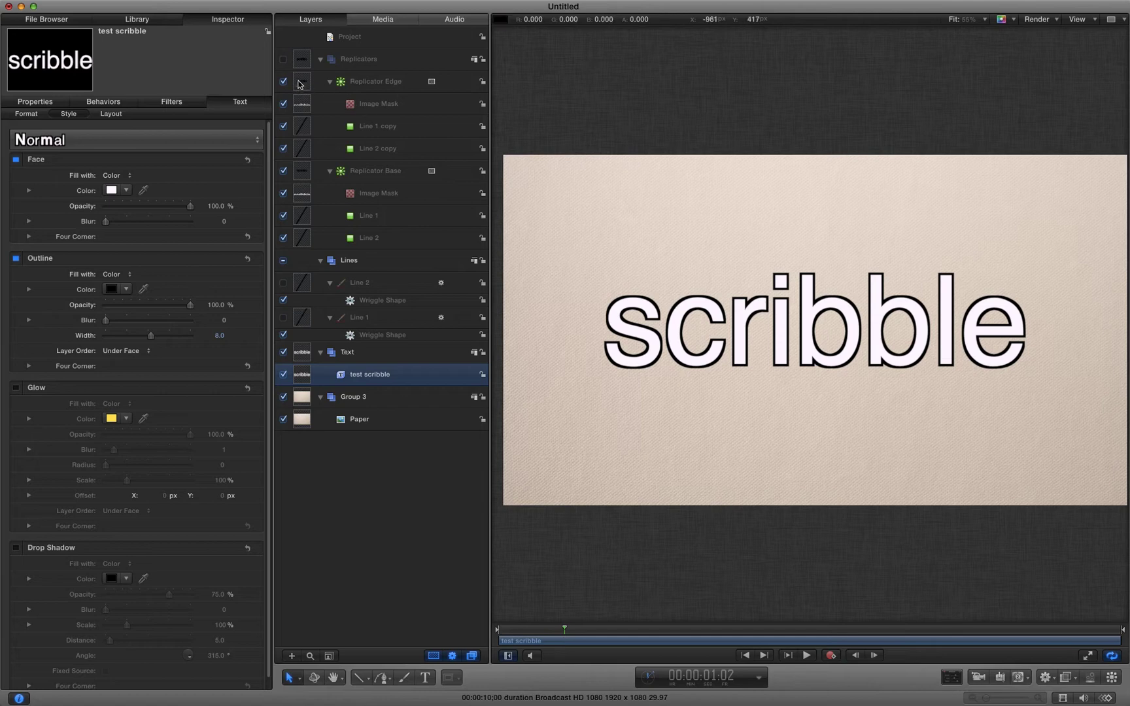
pyautogui.click(300, 103)
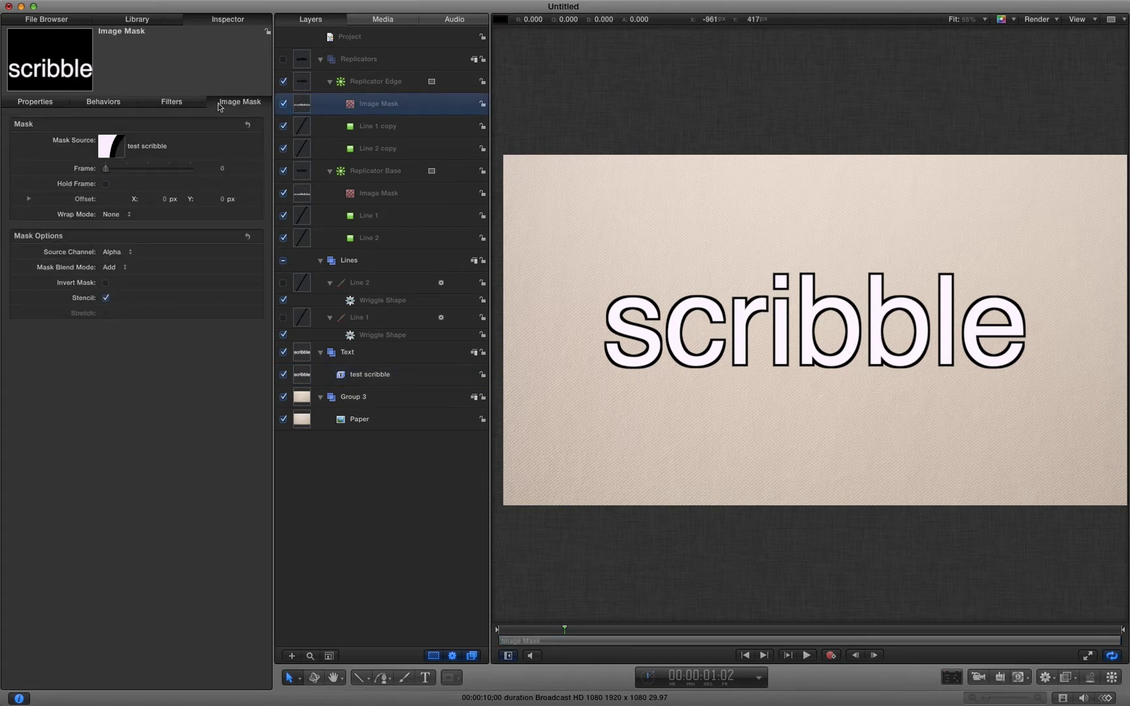
pyautogui.click(305, 171)
pyautogui.click(303, 195)
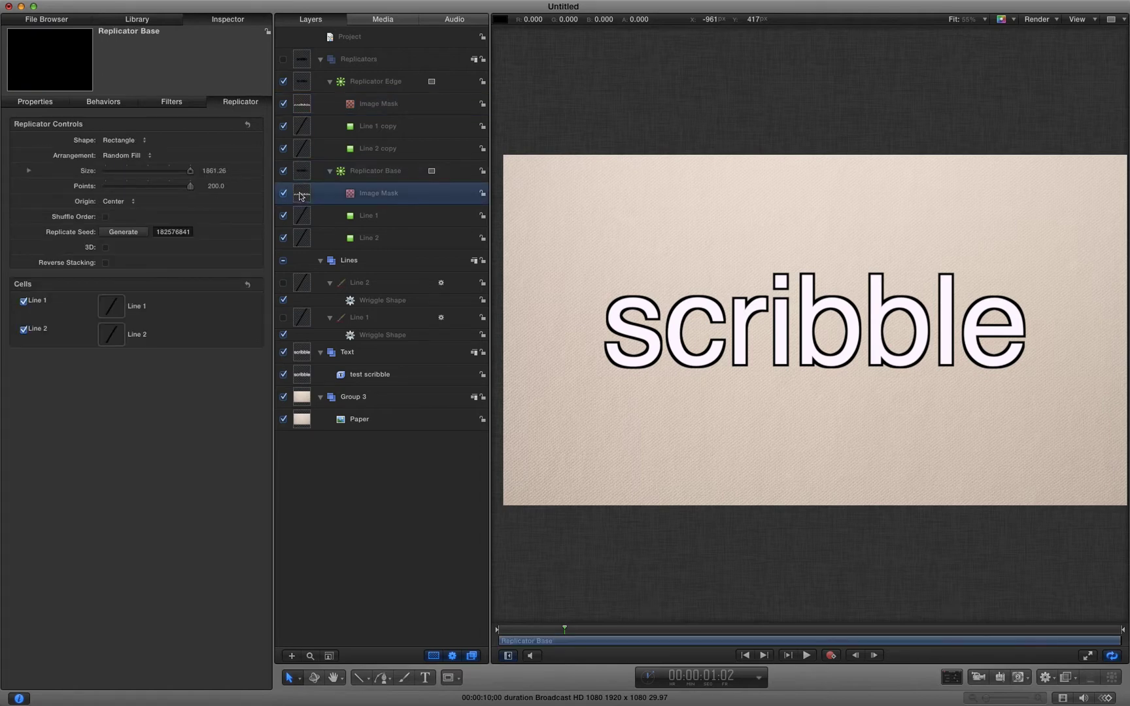
# Switch Replicator Base's mask Source Channel to Luminance, show the replicators, hide the text, and preview.
pyautogui.click(110, 254)
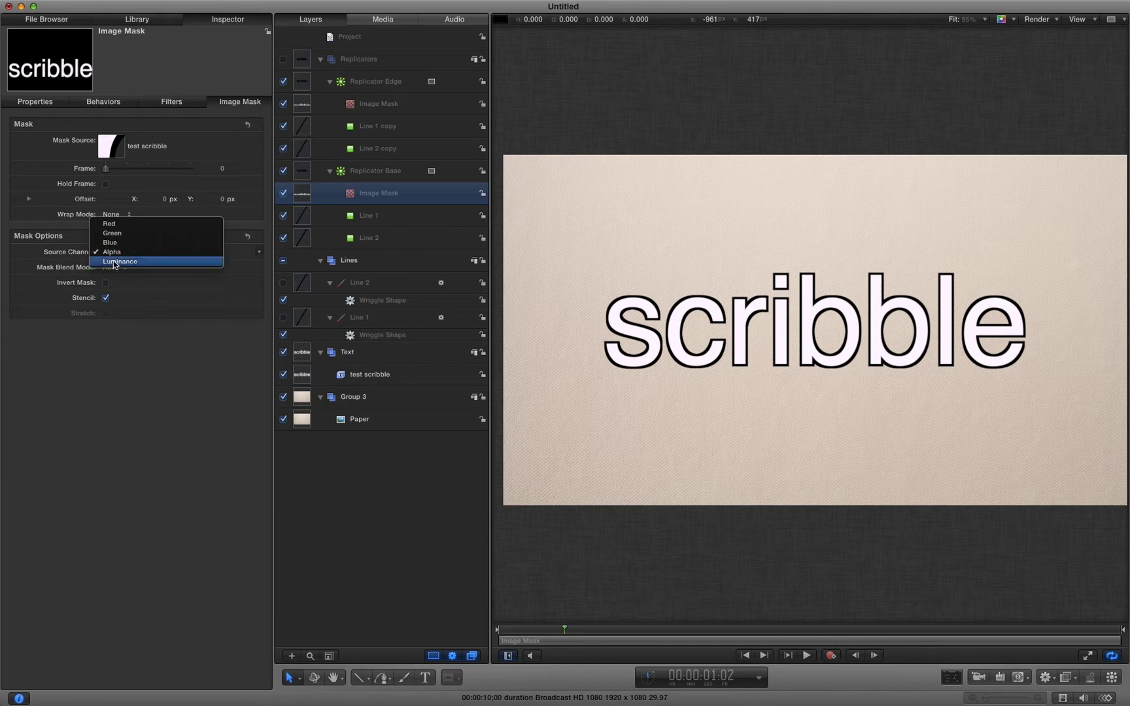
pyautogui.click(114, 262)
pyautogui.click(283, 59)
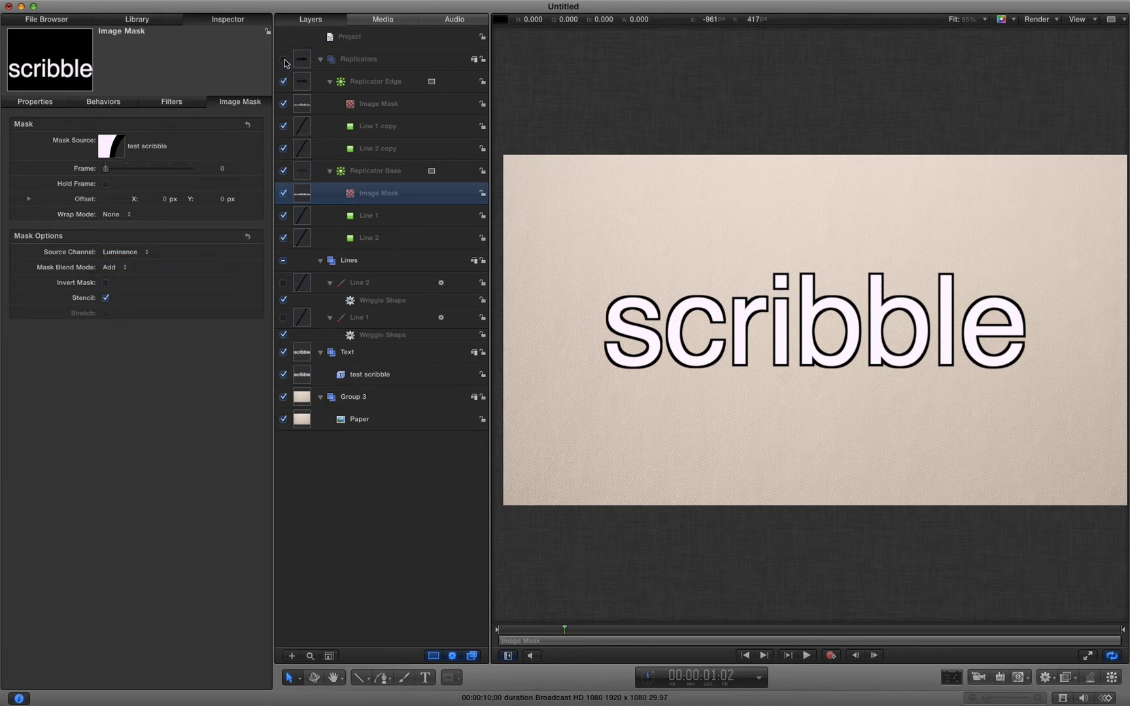
pyautogui.click(283, 353)
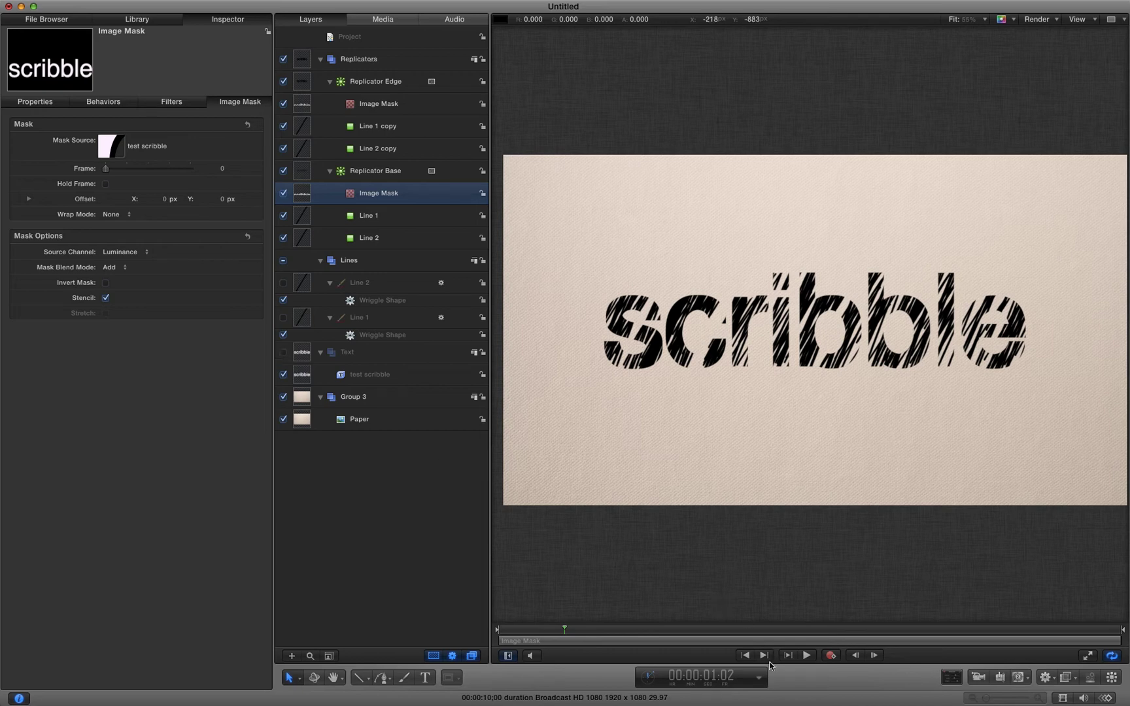
pyautogui.click(808, 655)
pyautogui.click(808, 655)
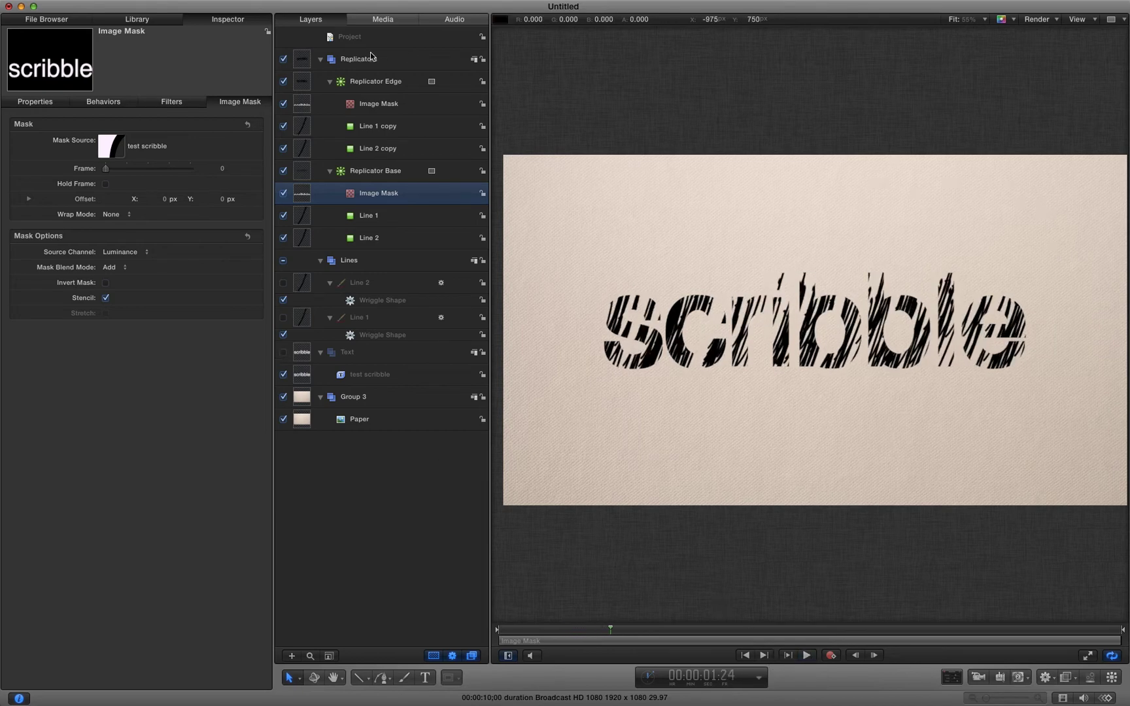
# Generate a new Replicate Seed for Replicator Edge and preview the denser hatching.
pyautogui.click(304, 83)
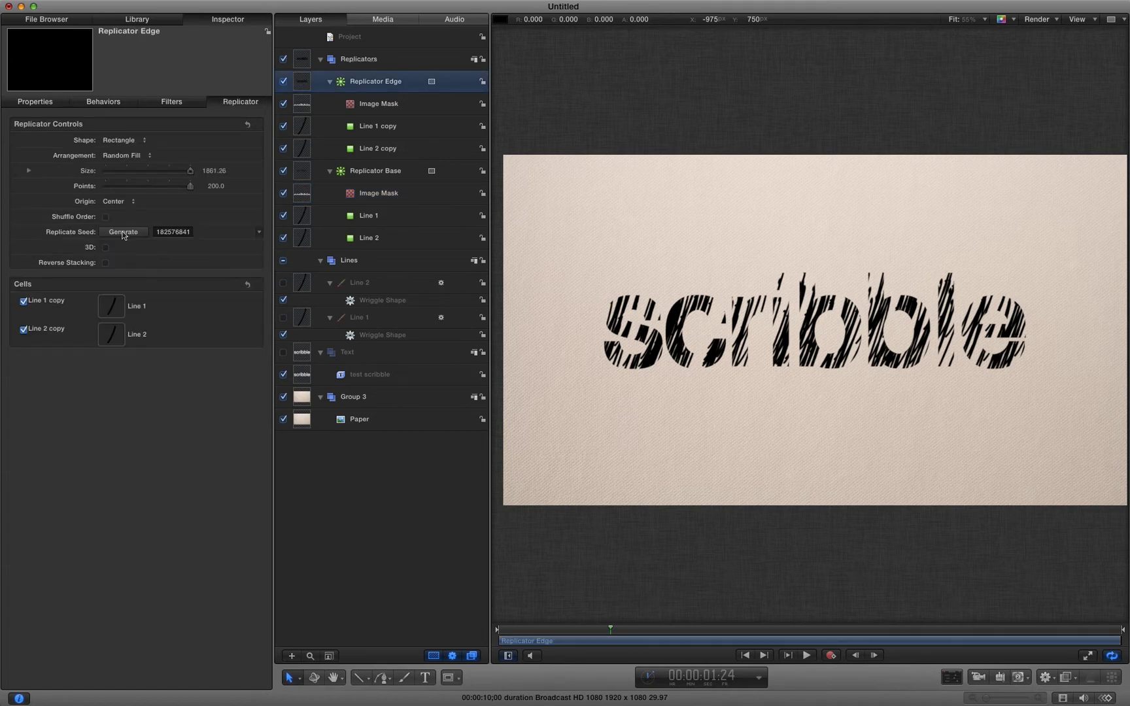
pyautogui.click(124, 232)
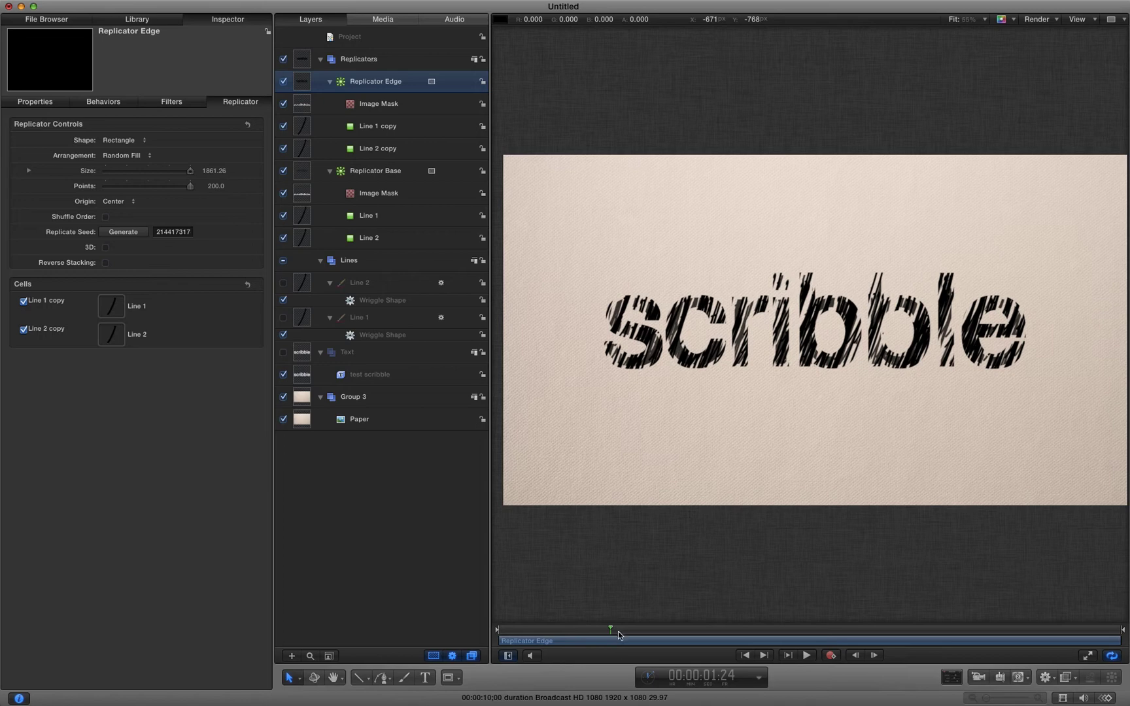
pyautogui.moveTo(618, 631); pyautogui.dragTo(771, 640)
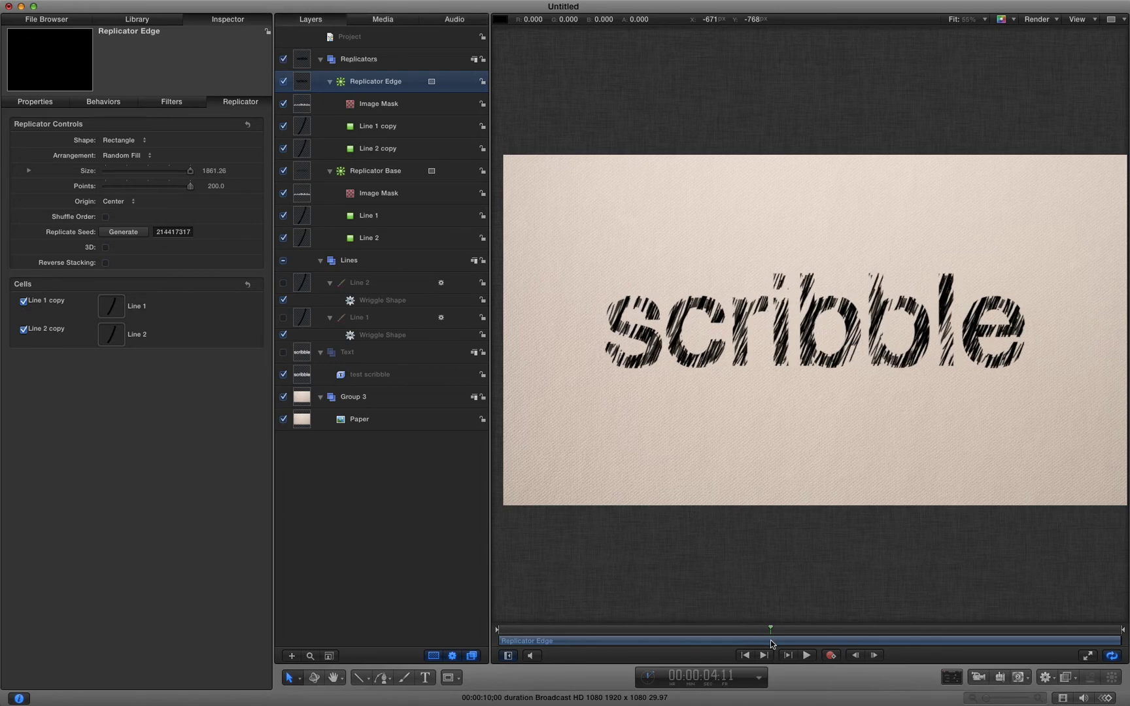
pyautogui.click(808, 657)
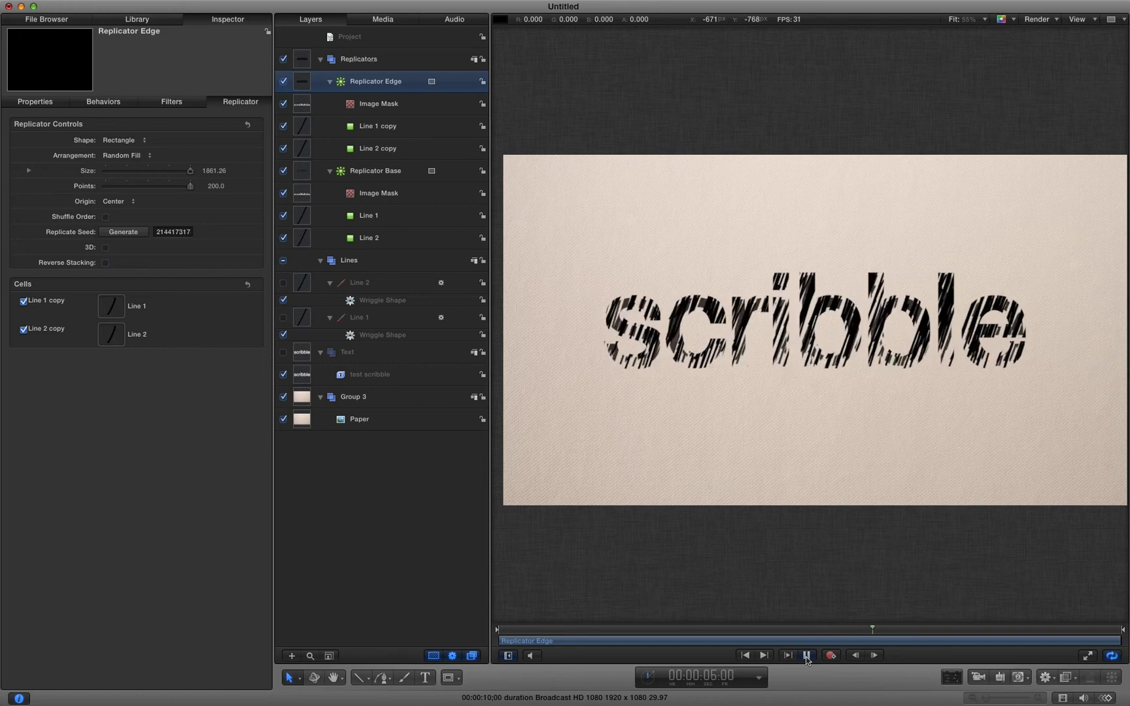
pyautogui.press('space')
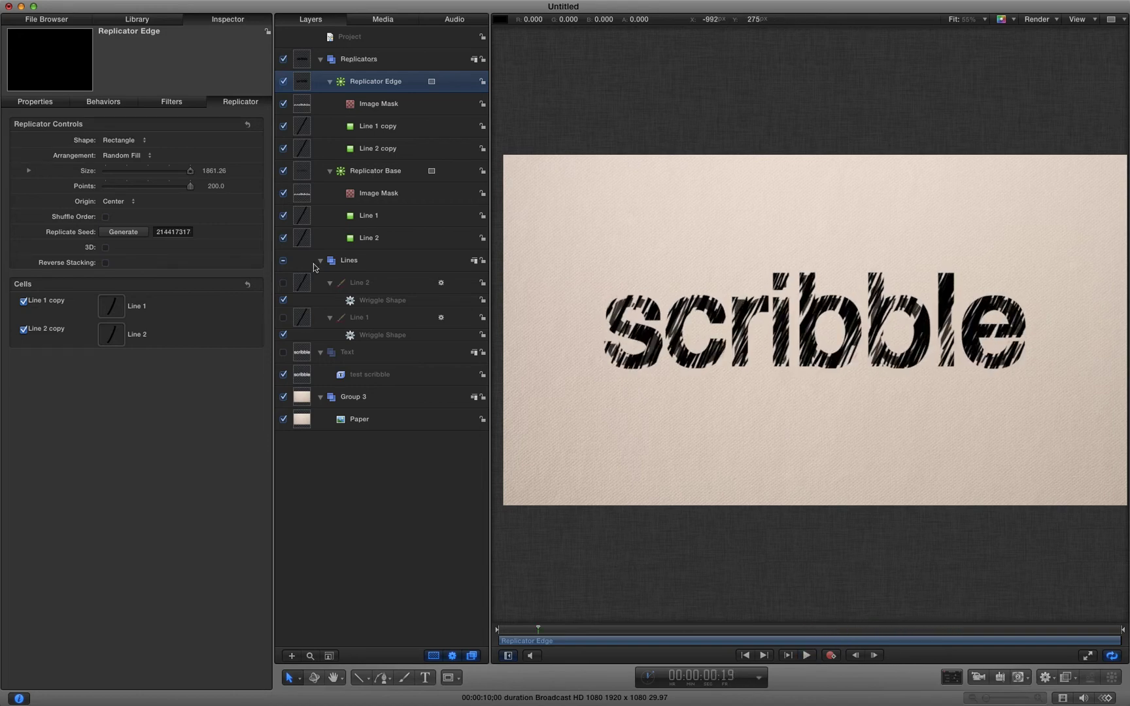
pyautogui.click(294, 320)
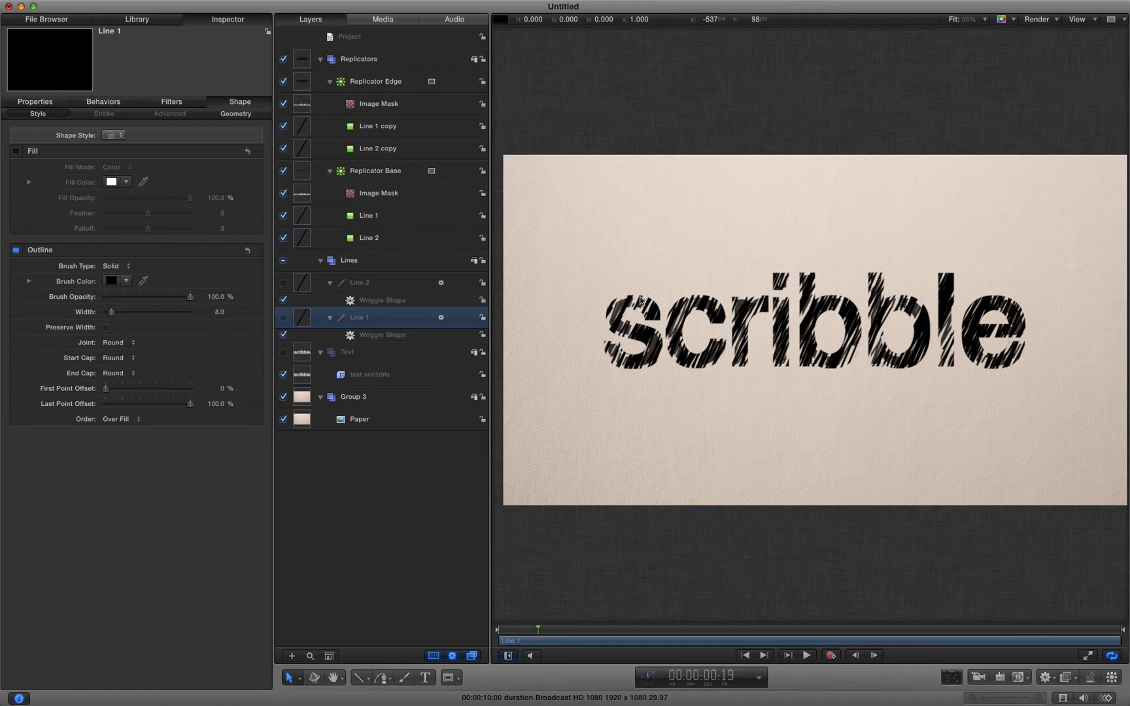
# Drag the top canvas handles to shorten Line 1 to 86% height and Line 2 to about 186%.
pyautogui.moveTo(635, 630); pyautogui.dragTo(666, 633)
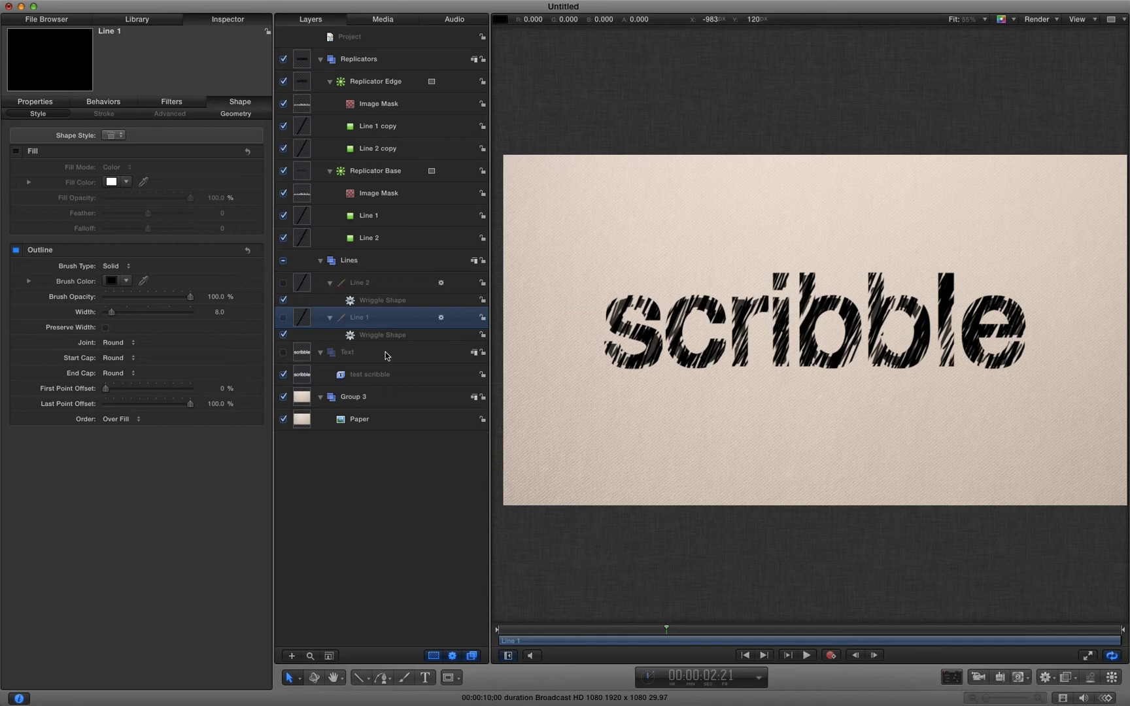
pyautogui.press('super+slash')
pyautogui.moveTo(842, 292); pyautogui.dragTo(843, 300)
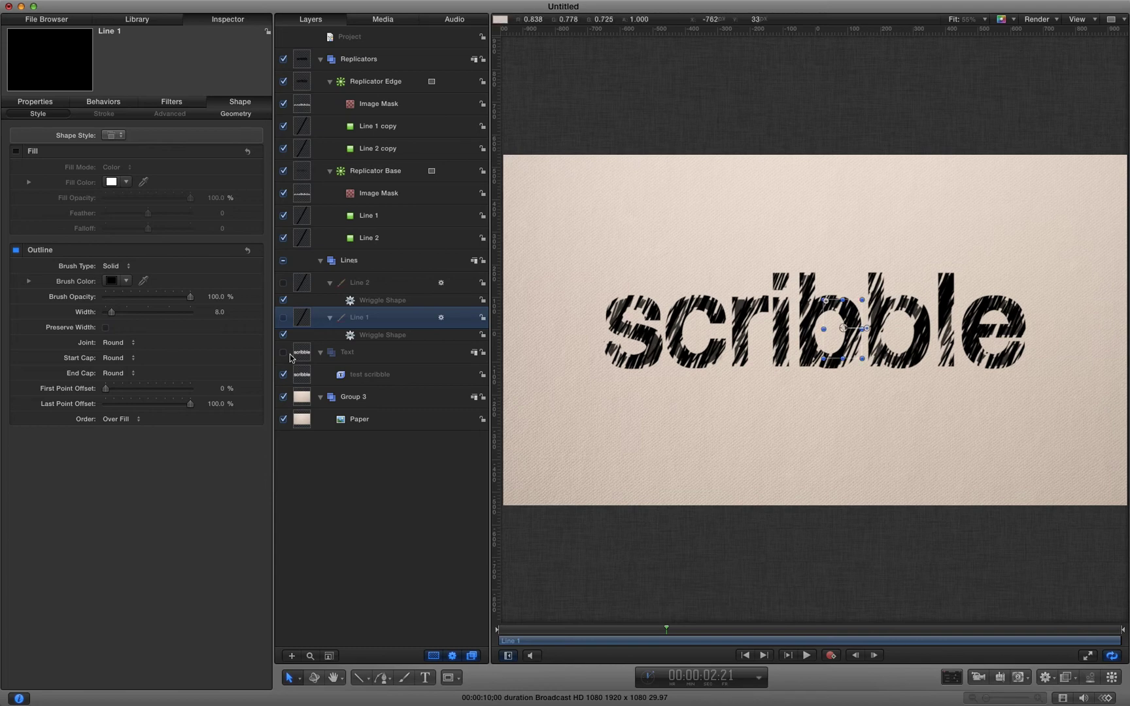
pyautogui.click(299, 284)
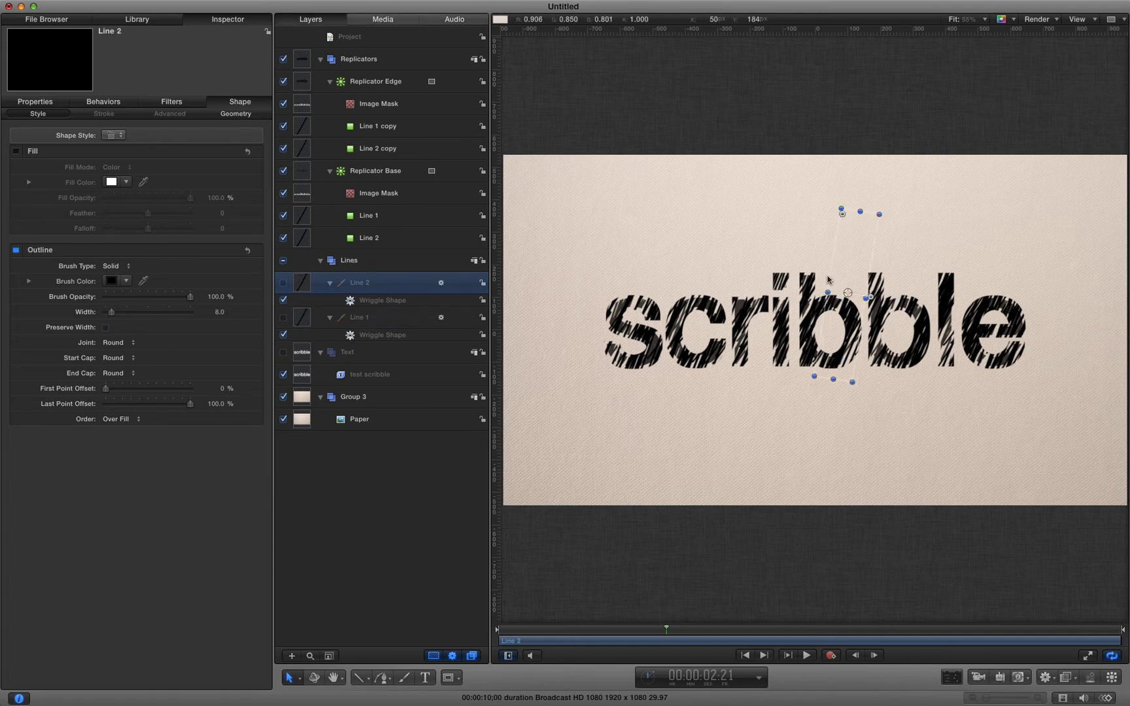
pyautogui.moveTo(860, 216); pyautogui.dragTo(853, 252)
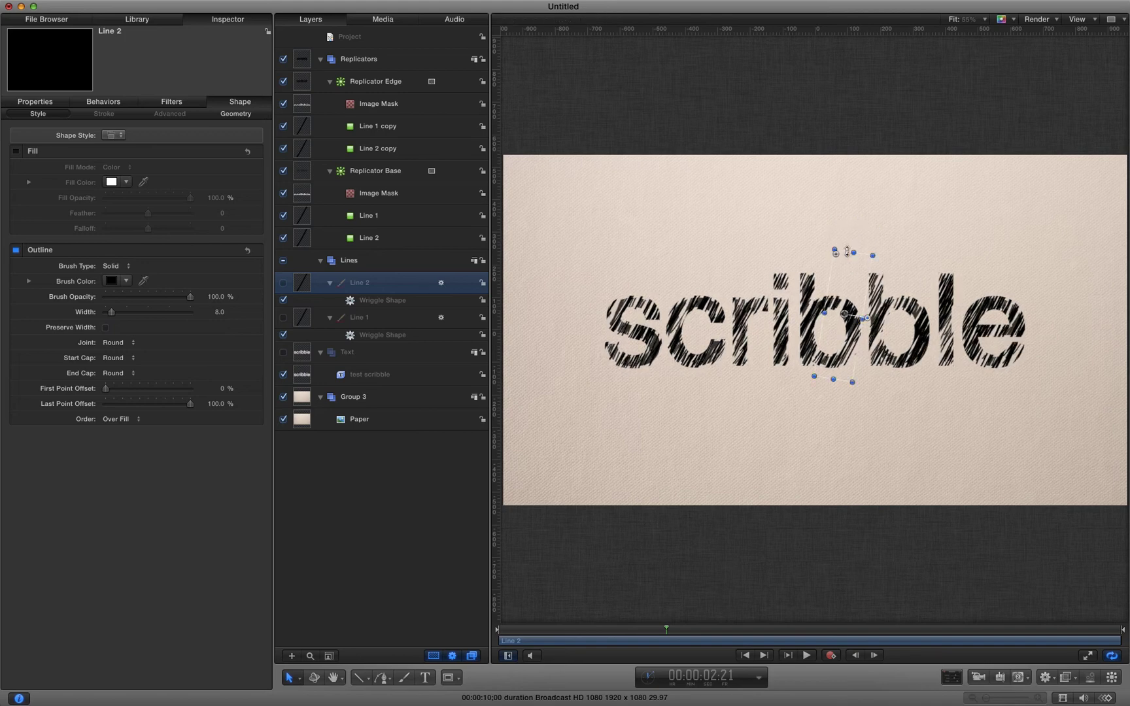
pyautogui.click(834, 375)
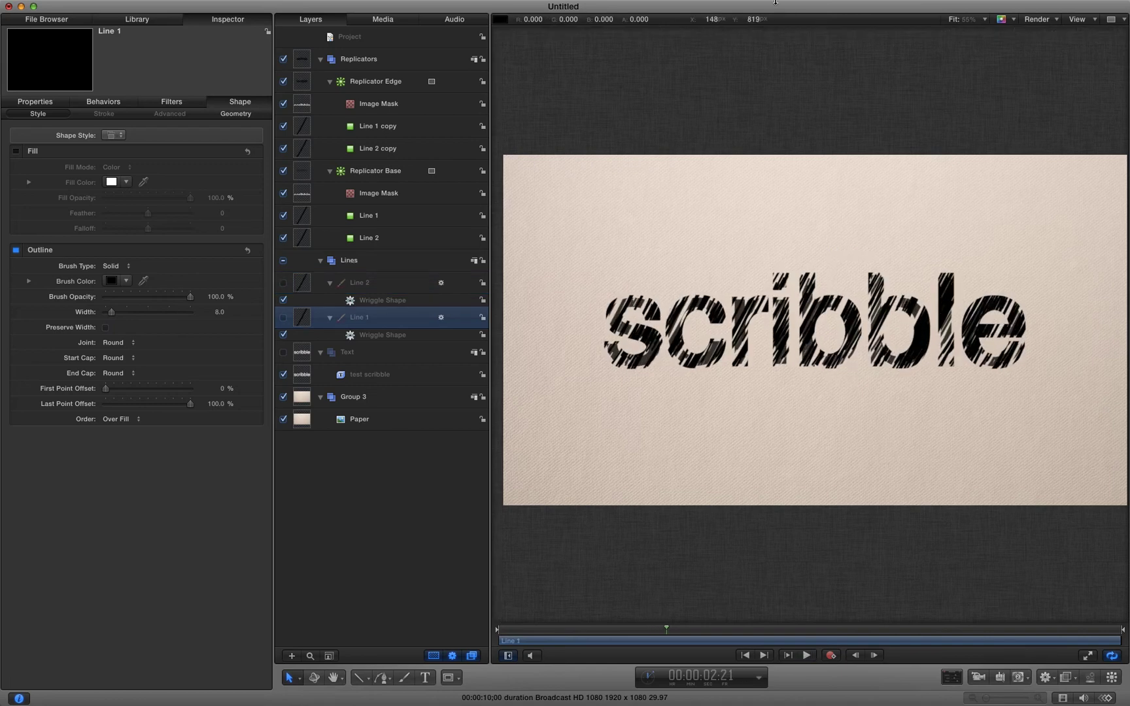
pyautogui.click(298, 172)
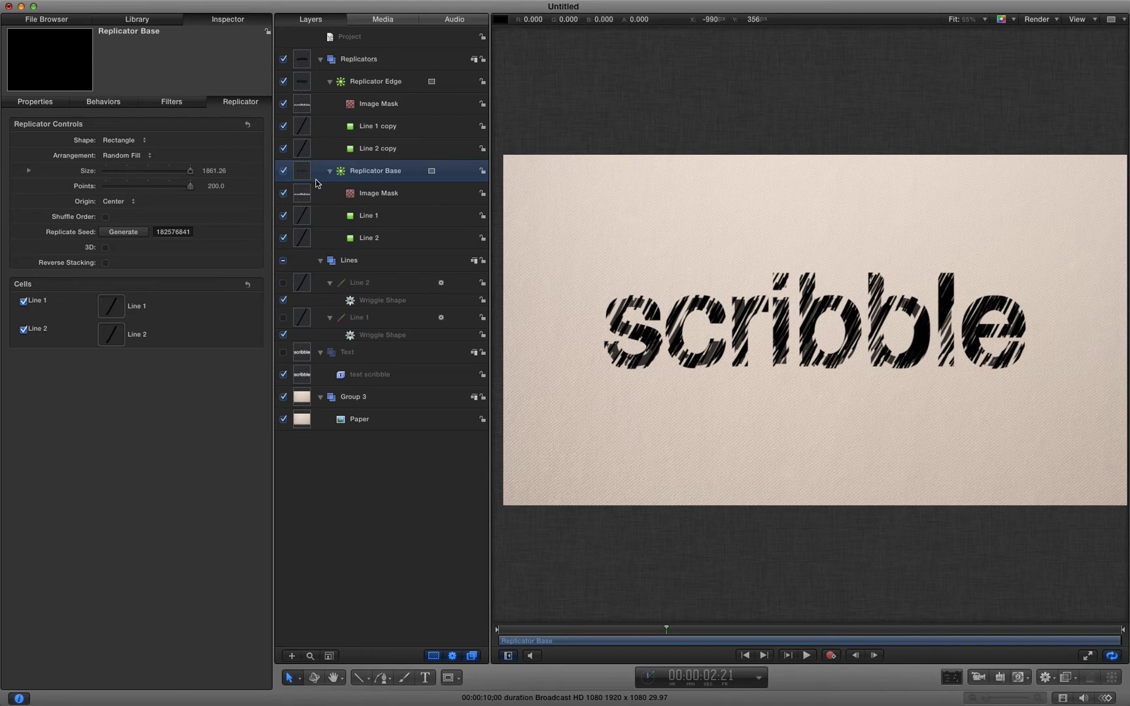
# Set Replicator Base's Points to 150 and play the preview.
pyautogui.click(218, 187)
pyautogui.click(215, 187)
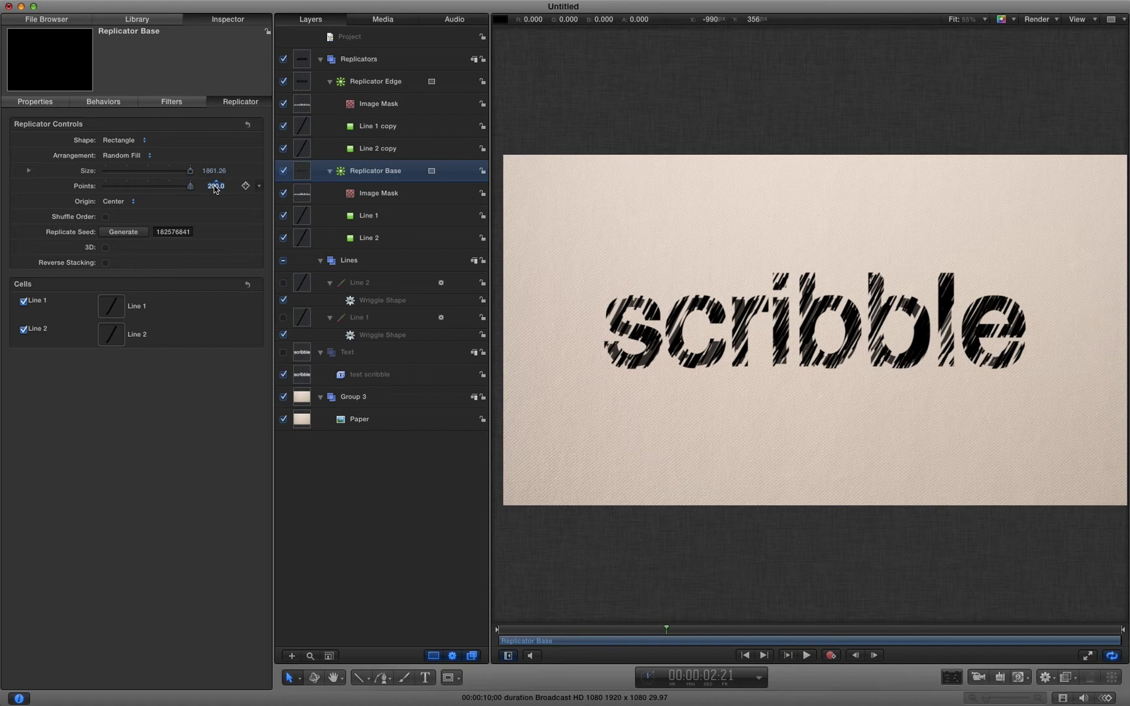
pyautogui.write('150')
pyautogui.press('Return')
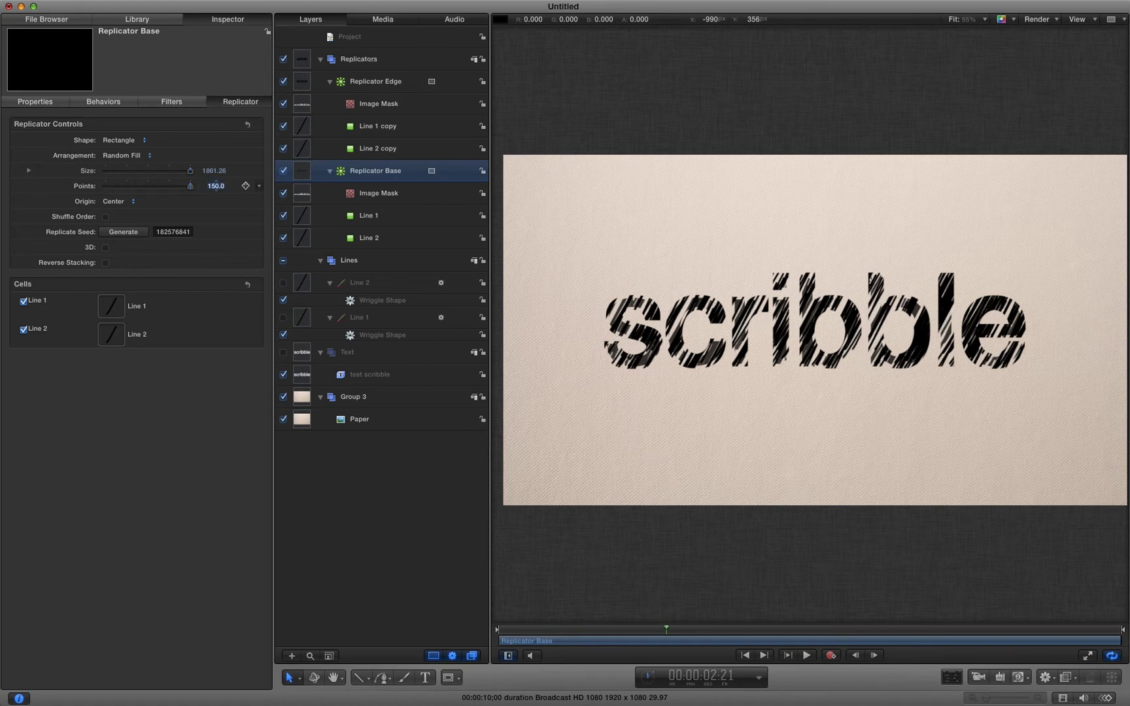
pyautogui.press('space')
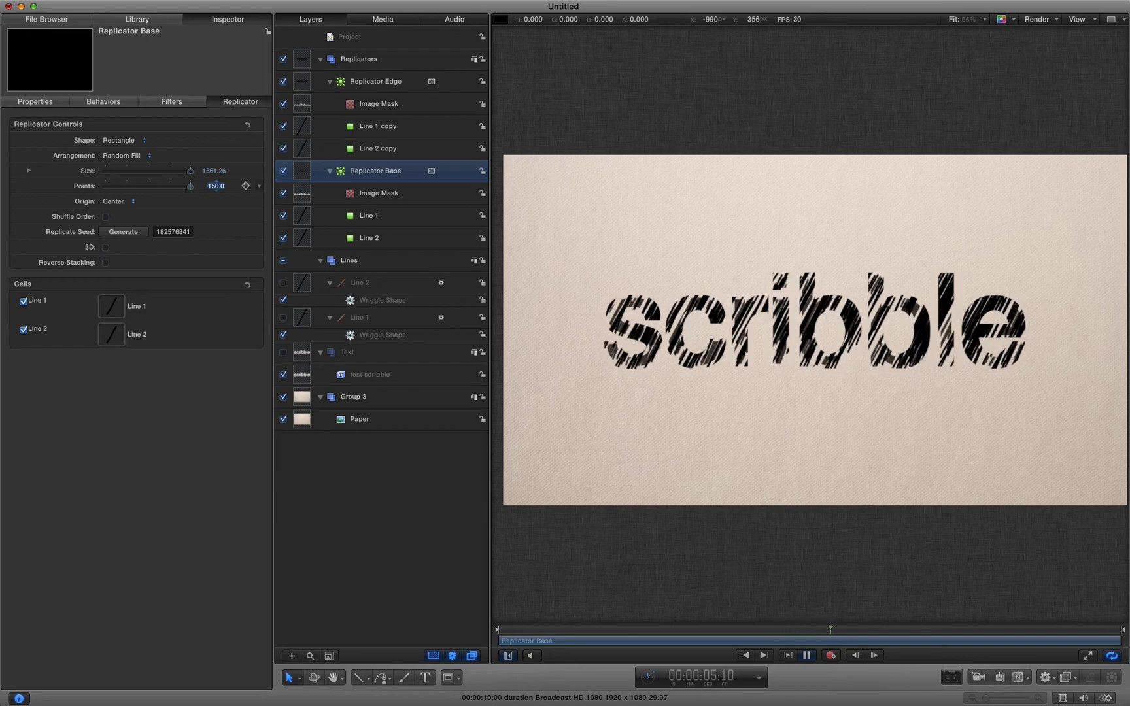
# Set Replicator Edge's Points to 175 and check Line 1's Wriggle Shape, Amount 15.
pyautogui.click(302, 86)
pyautogui.click(214, 186)
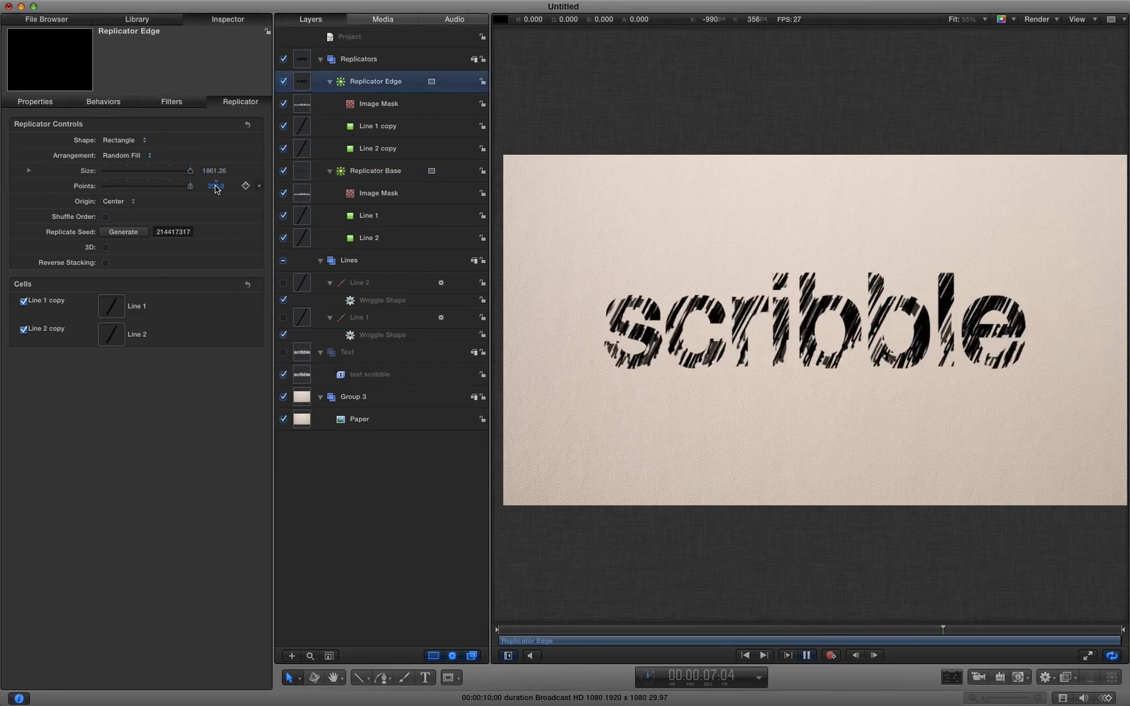
pyautogui.write('175')
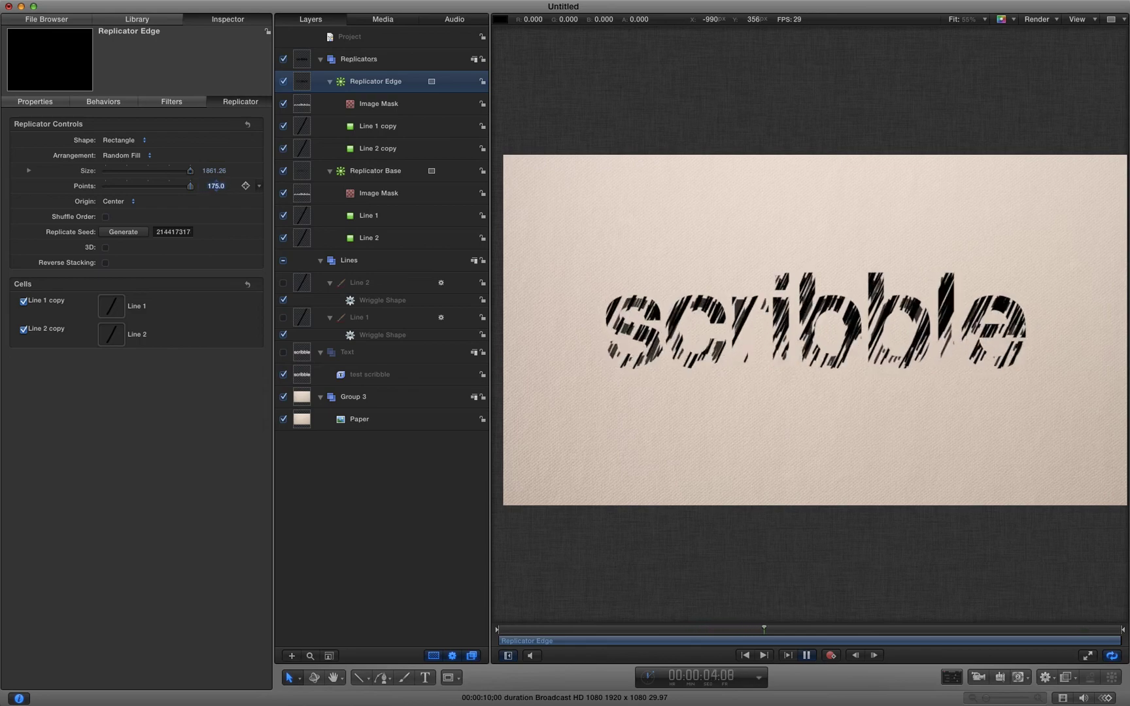
pyautogui.click(383, 335)
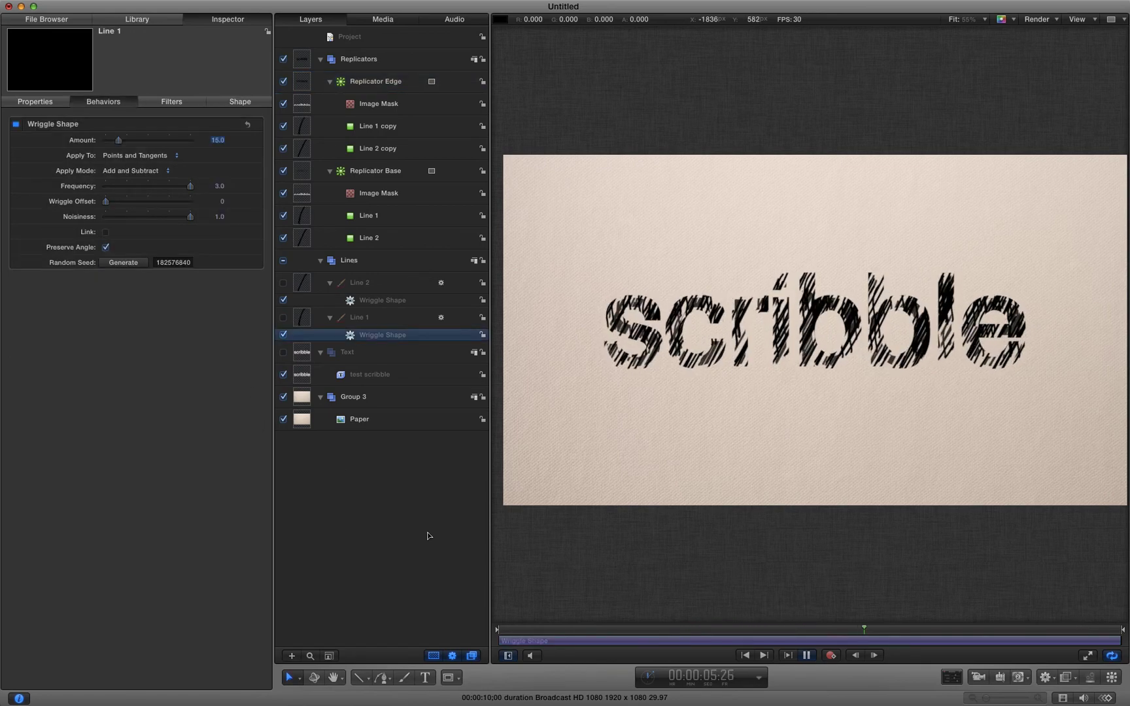
pyautogui.click(807, 657)
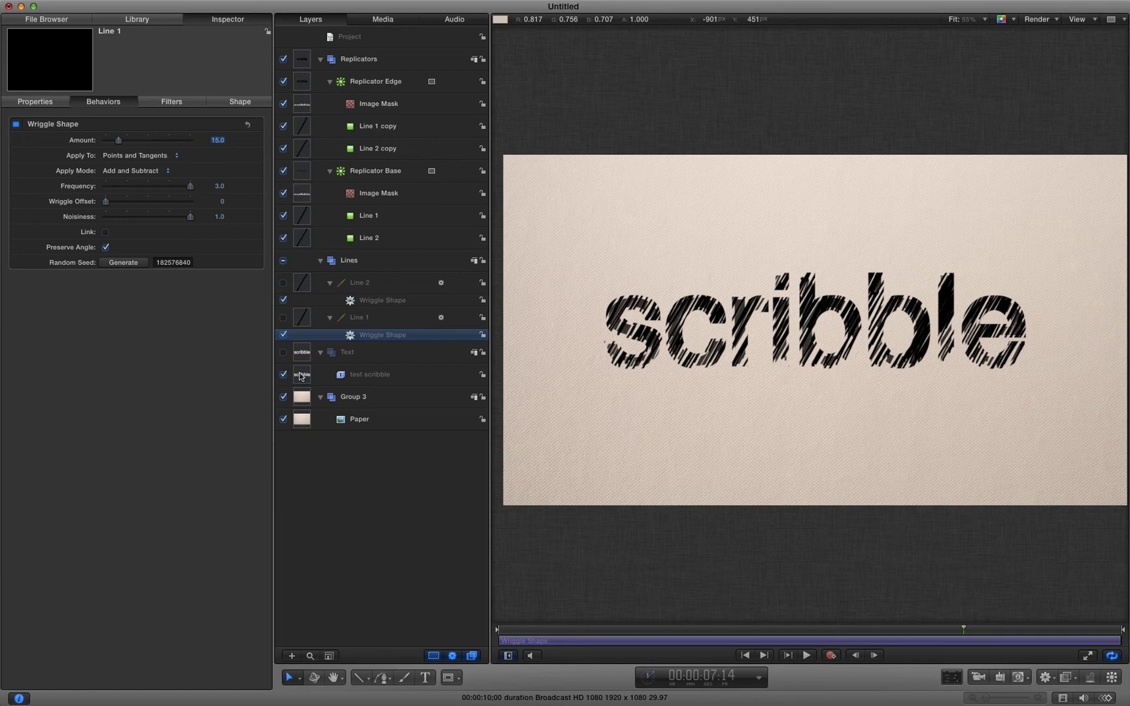
# Set the Replicators group's Blending Opacity to 95% and play back the result.
pyautogui.click(302, 60)
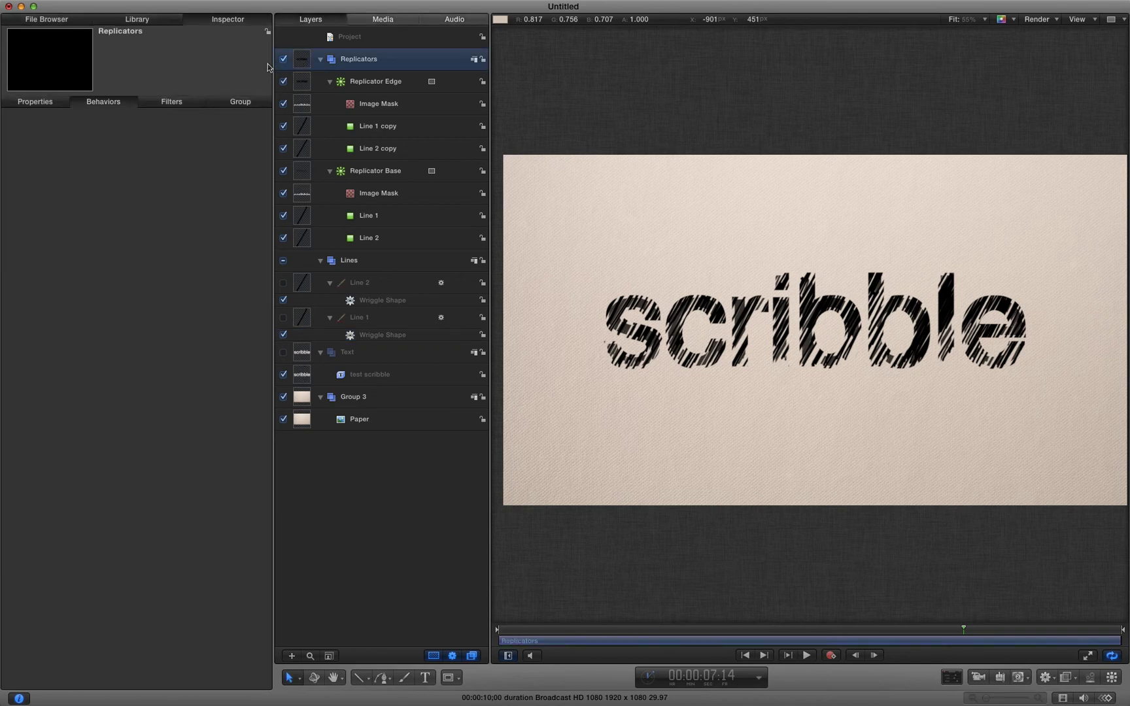
pyautogui.click(35, 103)
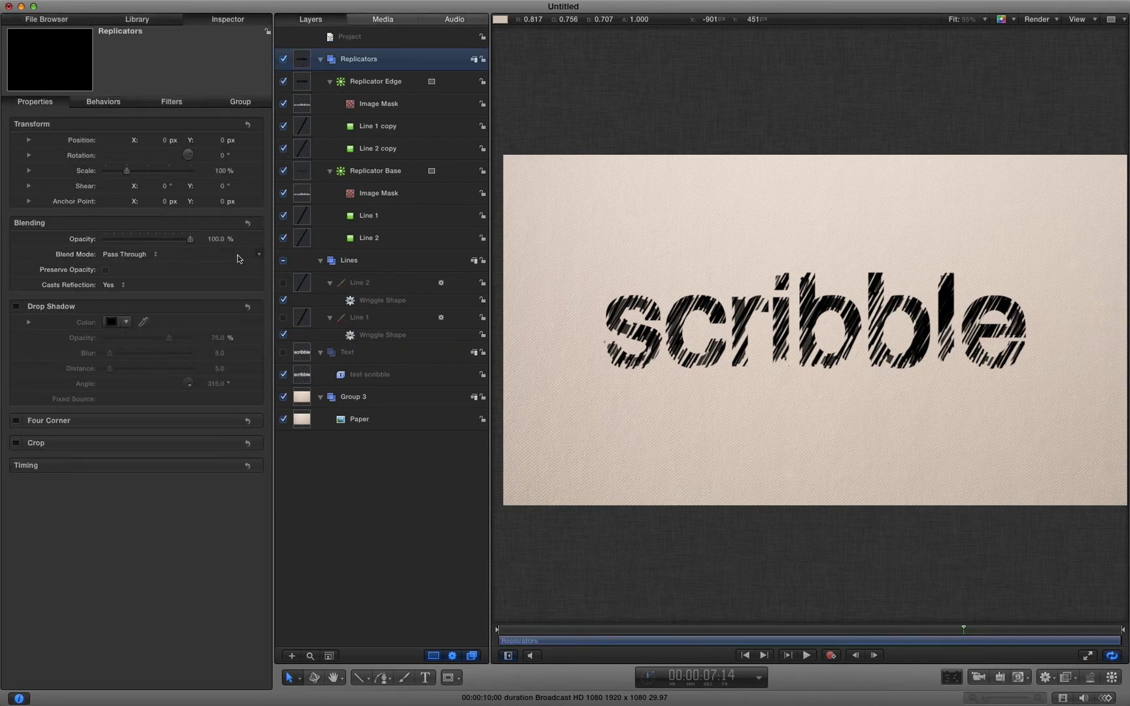
pyautogui.click(216, 240)
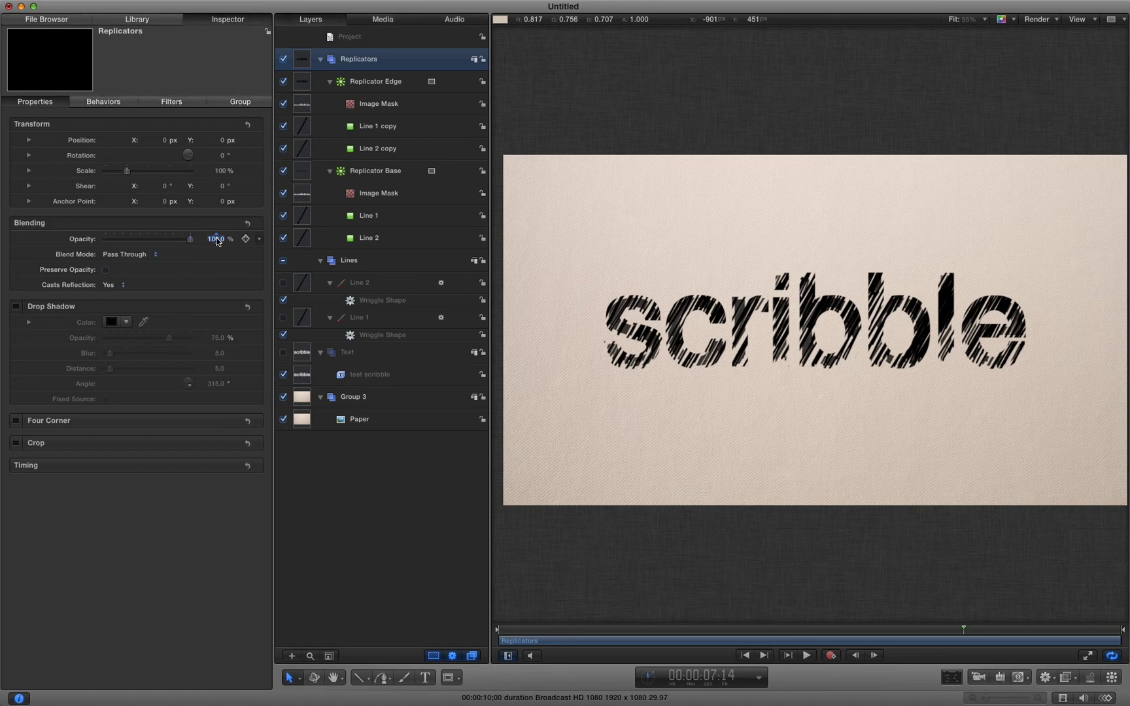
pyautogui.write('95')
pyautogui.press('Return')
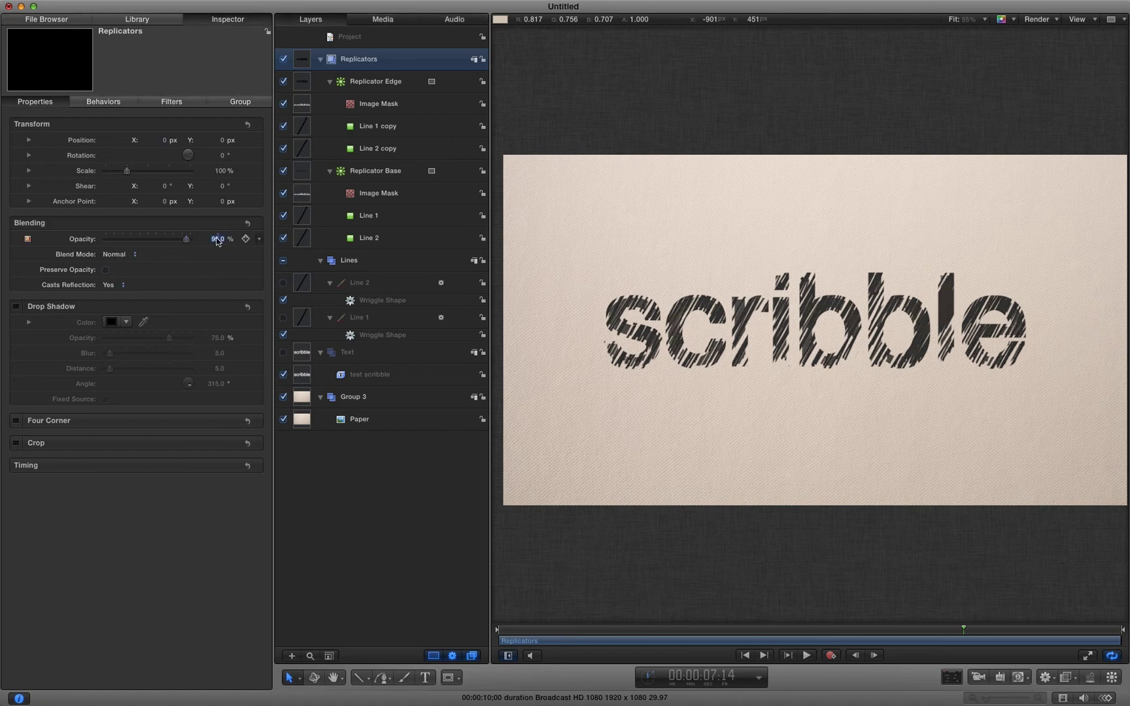
pyautogui.click(745, 655)
pyautogui.click(808, 656)
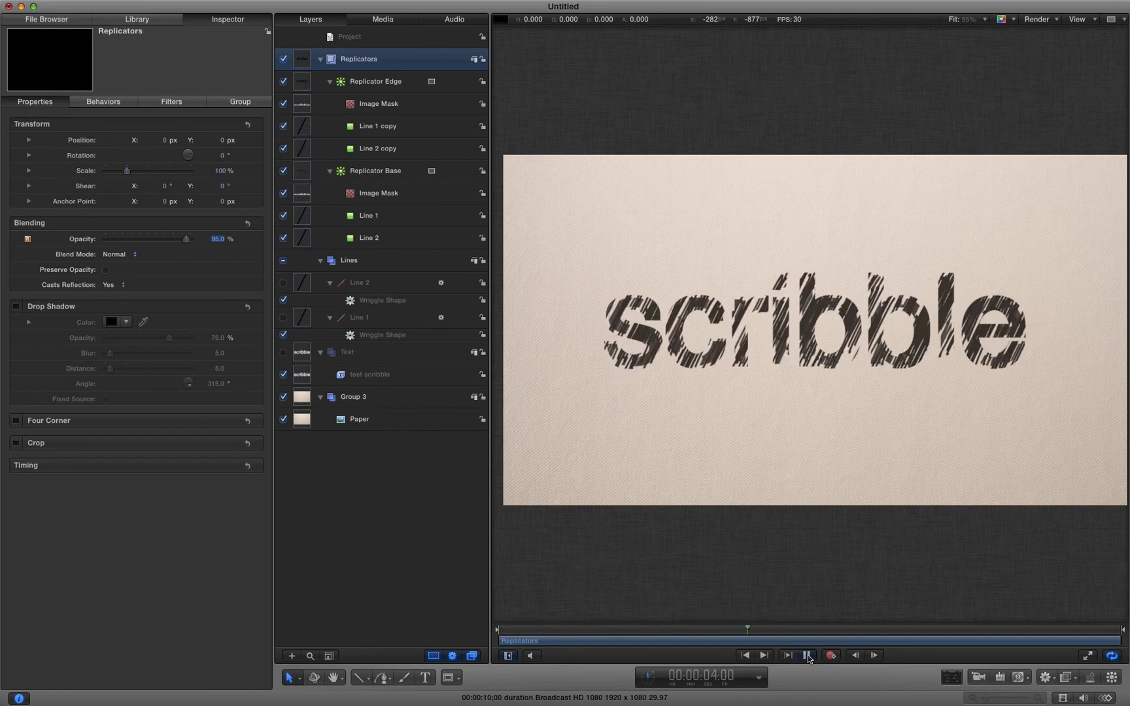
pyautogui.click(808, 656)
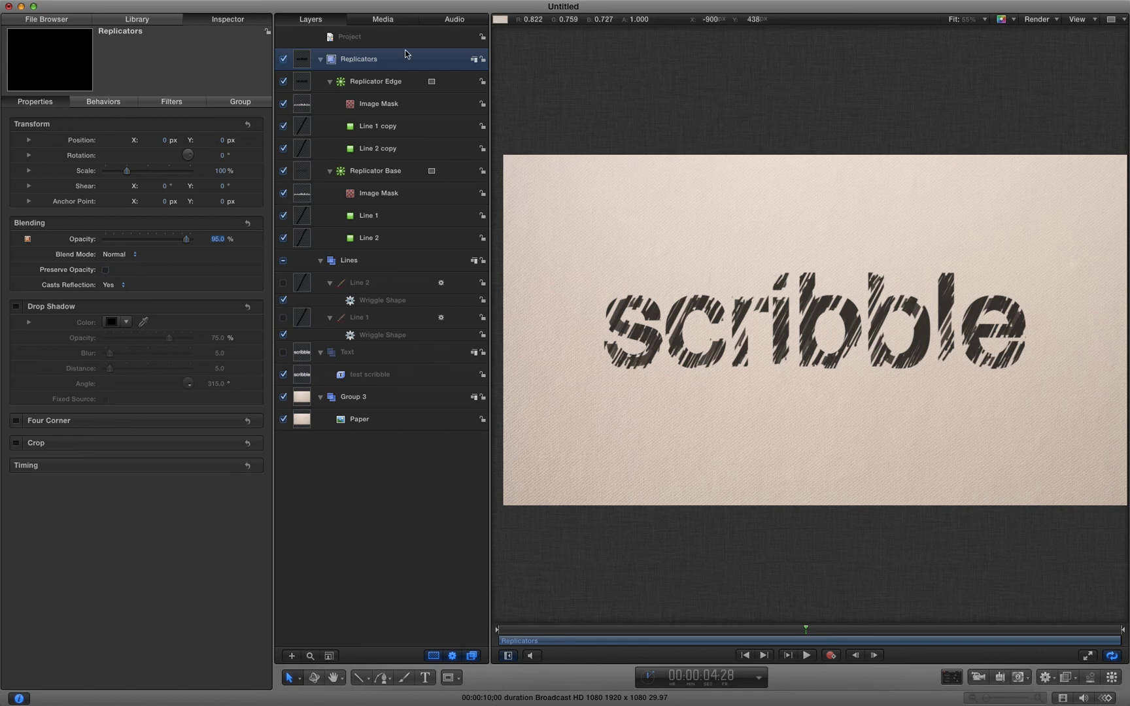
# Find the Underwater filter in the Library and apply it to the Replicators group.
pyautogui.click(151, 18)
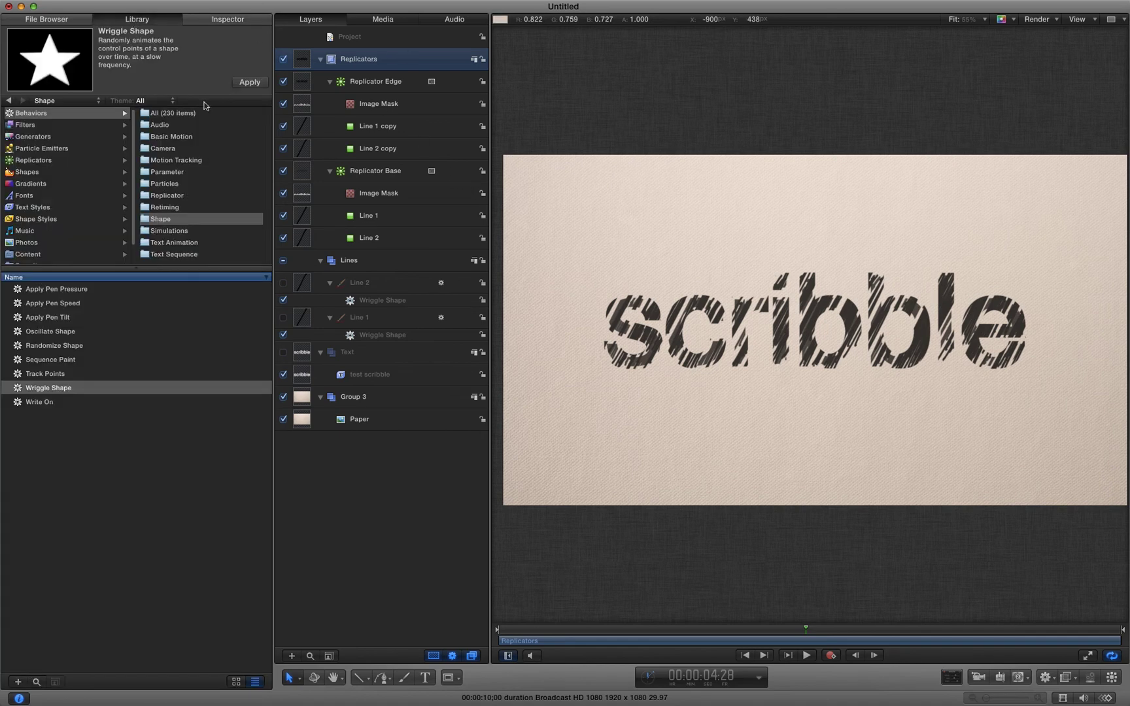
pyautogui.click(26, 124)
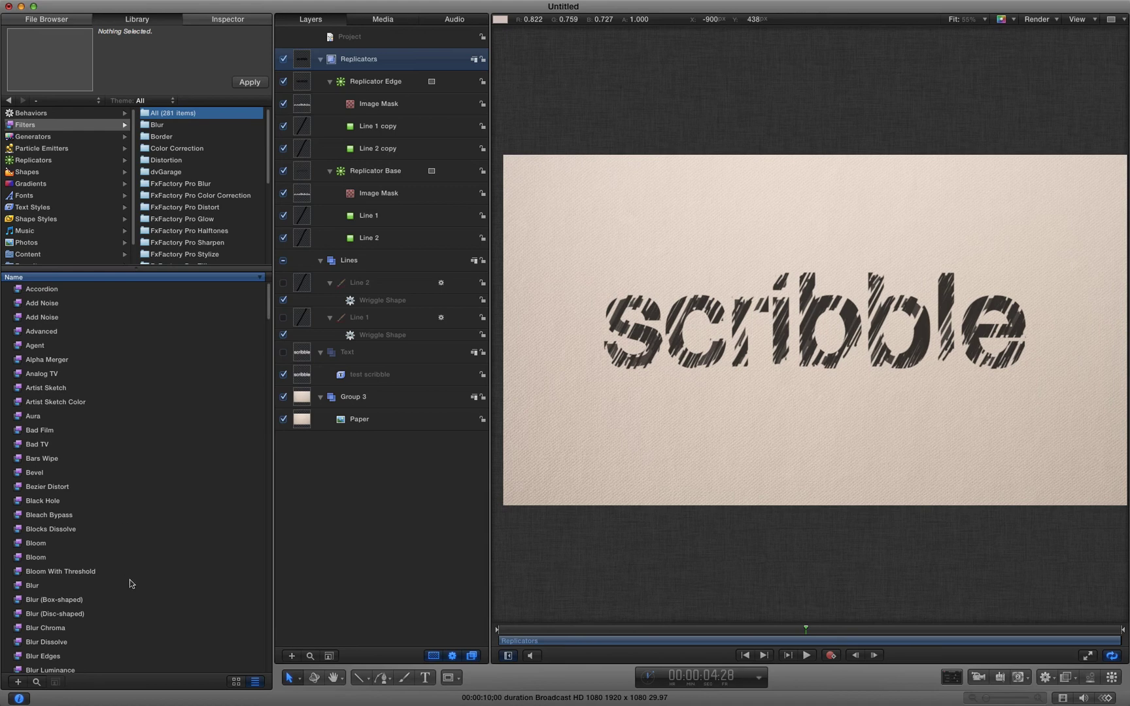
pyautogui.click(36, 682)
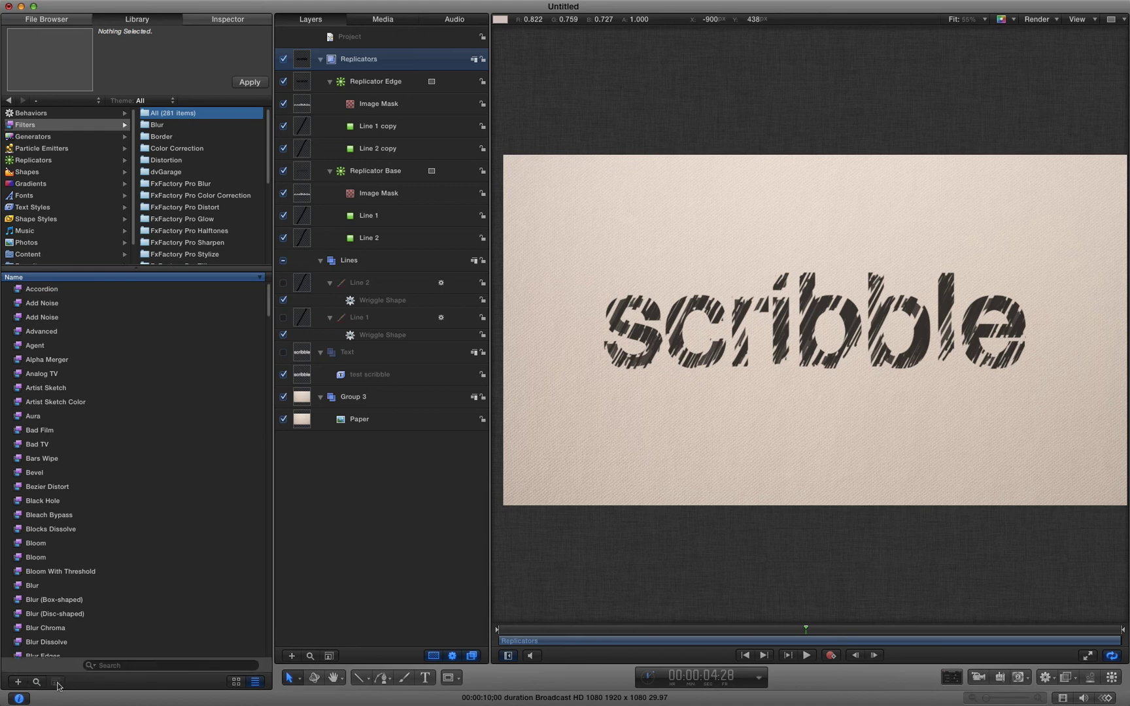
pyautogui.write('un')
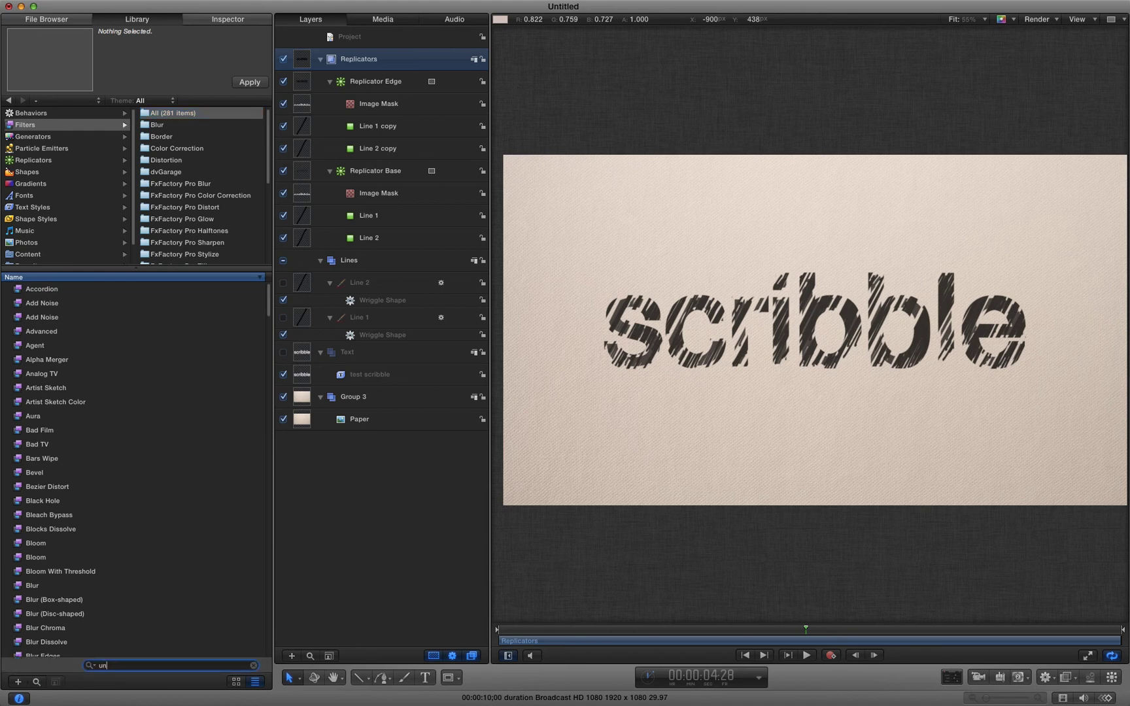
pyautogui.write('der')
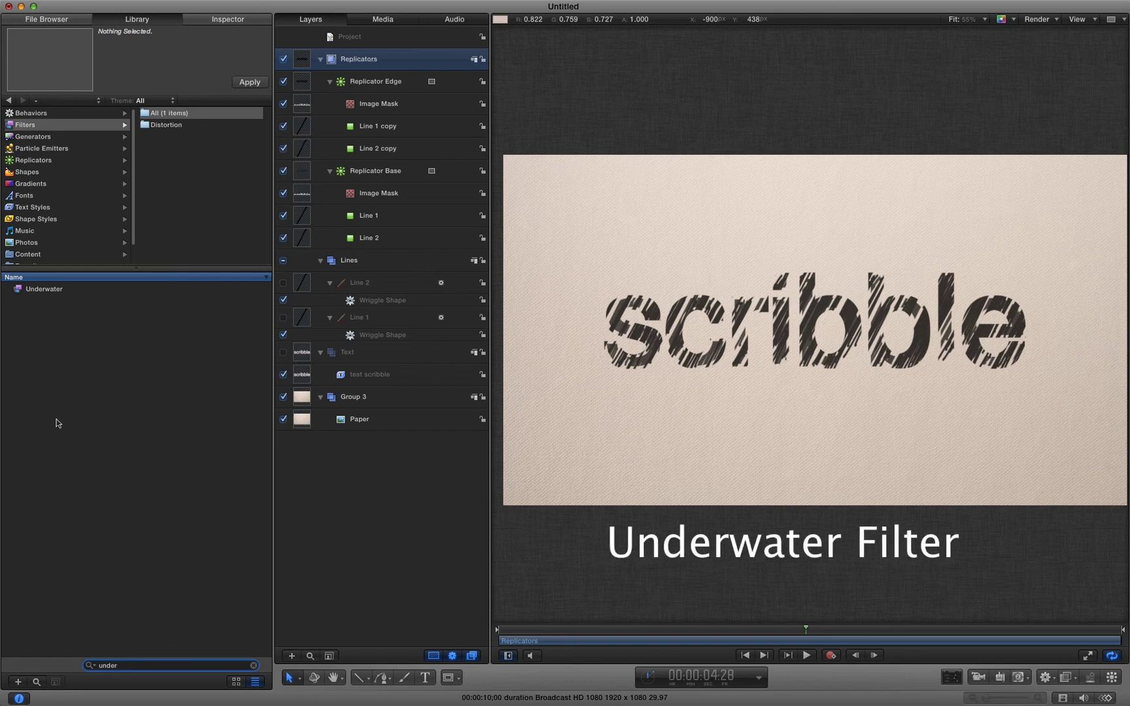
pyautogui.moveTo(21, 293); pyautogui.dragTo(288, 58)
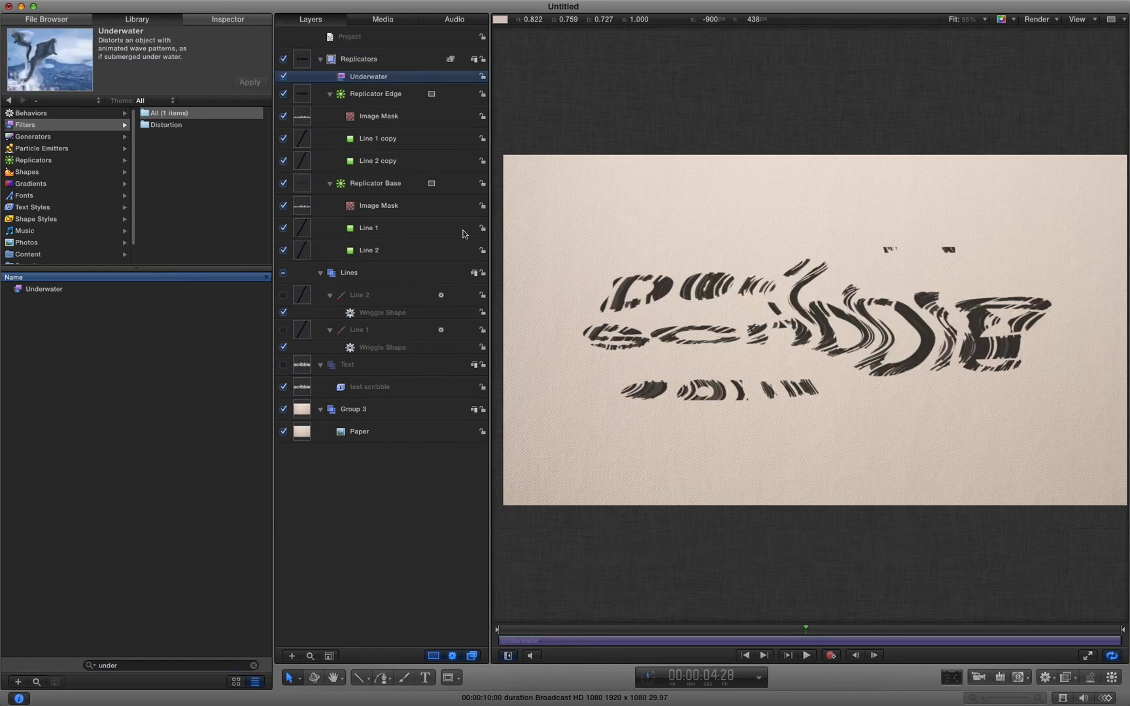
# Set the Underwater filter's Refraction to 5 and preview the distortion.
pyautogui.click(229, 20)
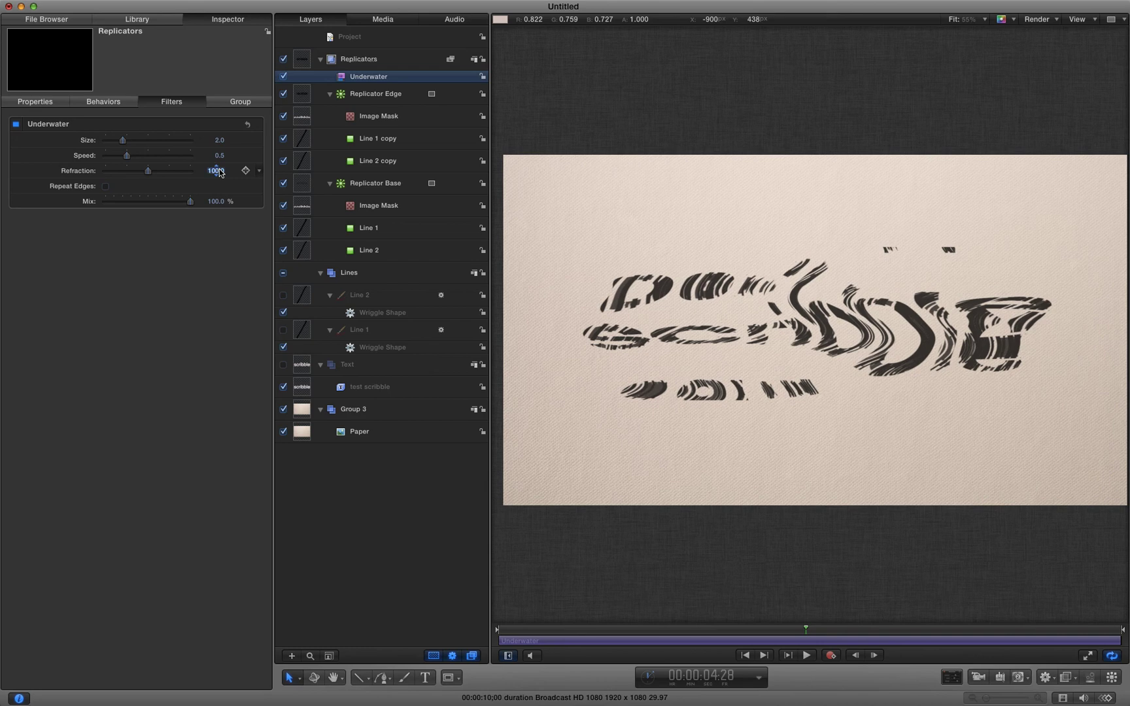
pyautogui.write('5')
pyautogui.press('Return')
pyautogui.press('space')
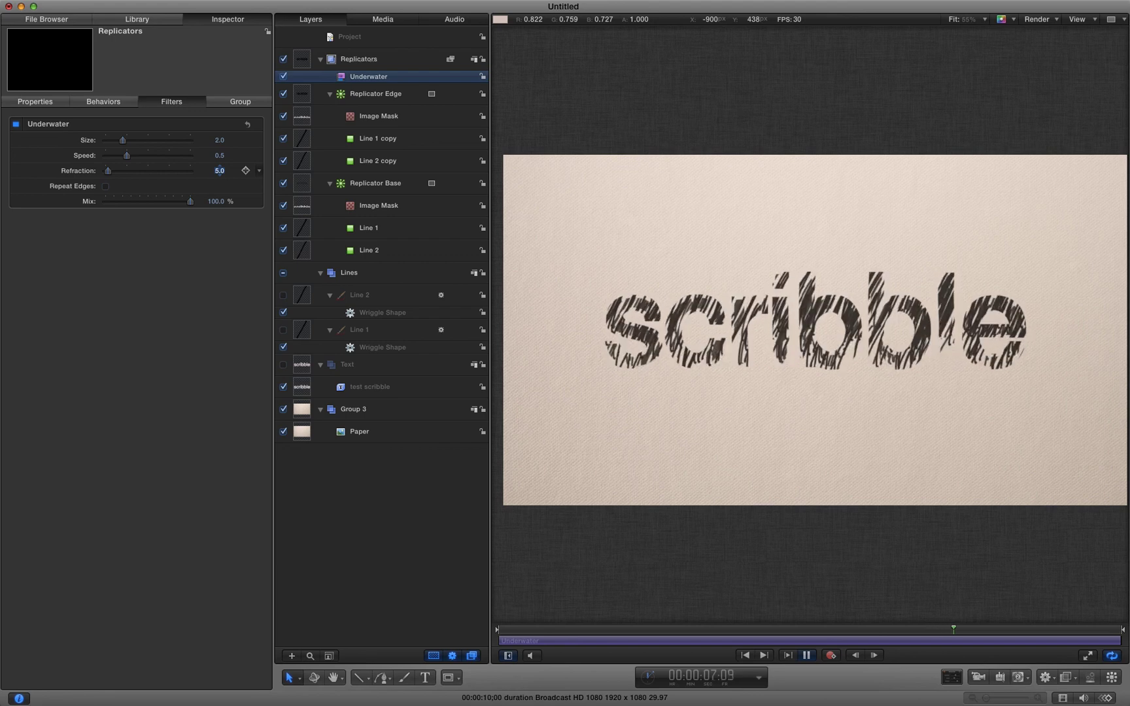
# In the test scribble's Text Style, drag Outline Blur to 1.47 and Face Blur to 2.48, then preview.
pyautogui.click(302, 386)
pyautogui.press('space')
pyautogui.click(242, 103)
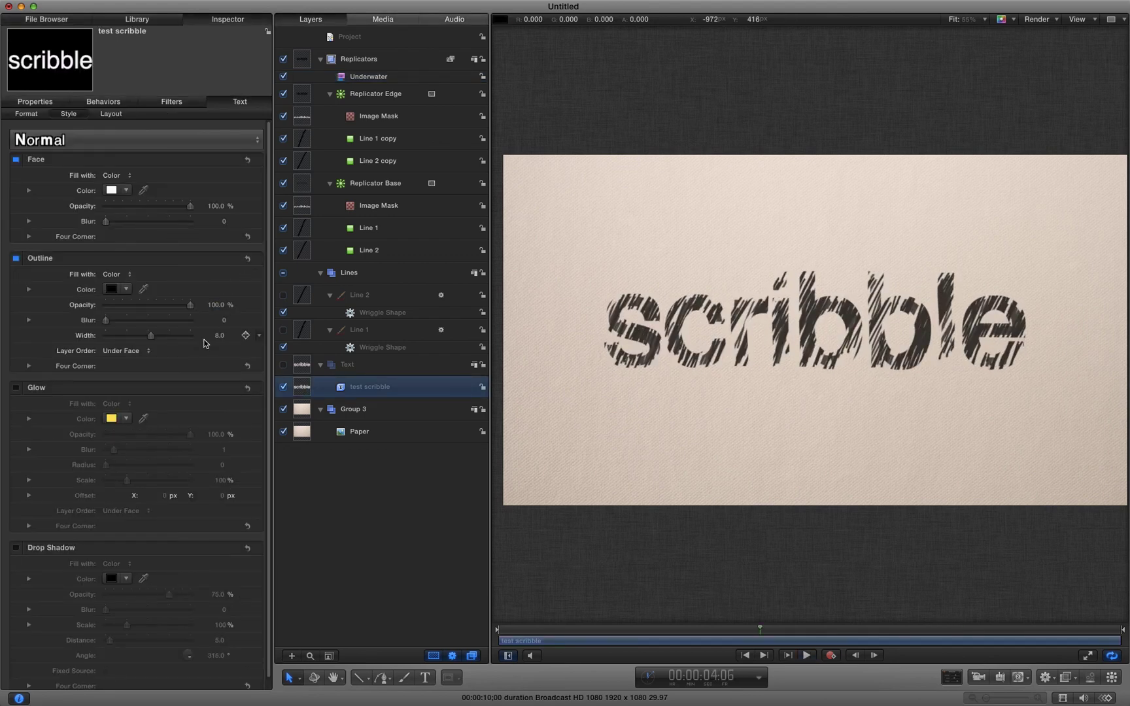
pyautogui.moveTo(109, 323); pyautogui.dragTo(128, 325)
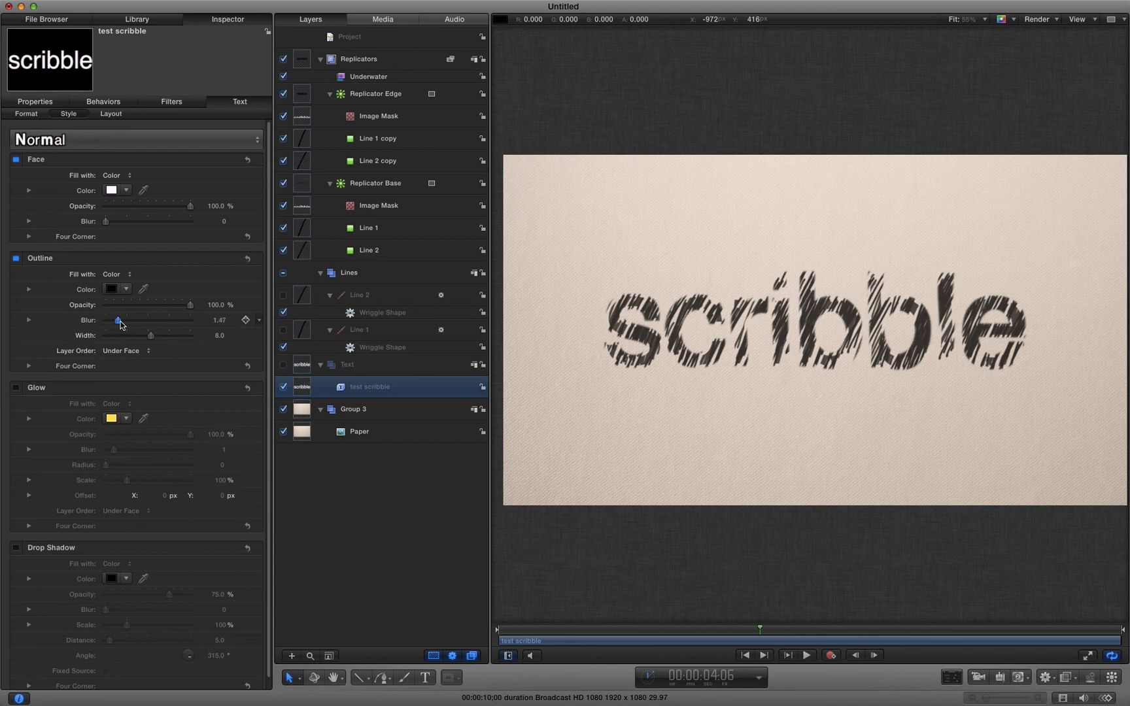
pyautogui.click(803, 656)
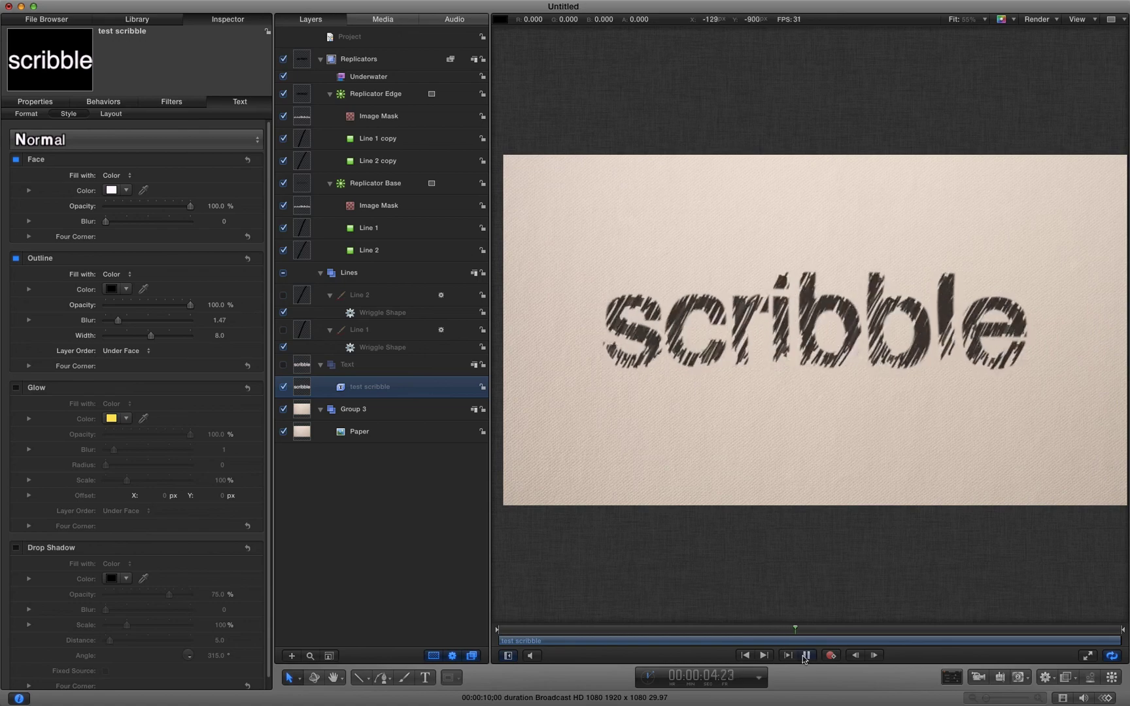
pyautogui.moveTo(115, 221); pyautogui.dragTo(131, 226)
pyautogui.click(806, 656)
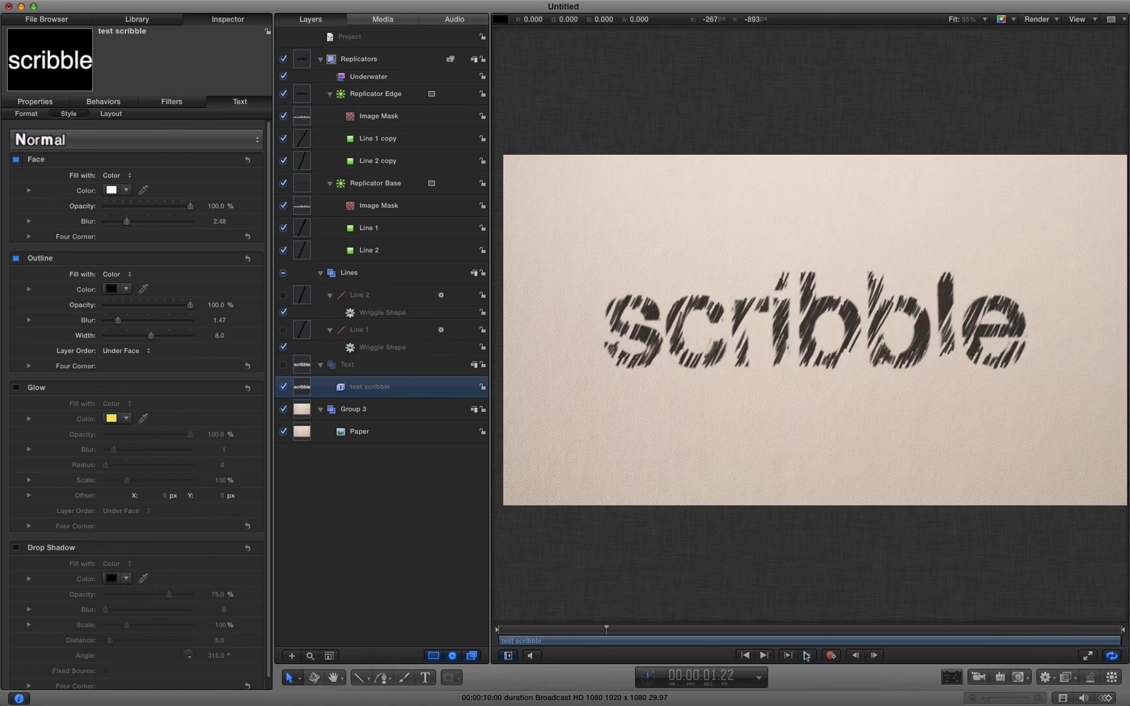